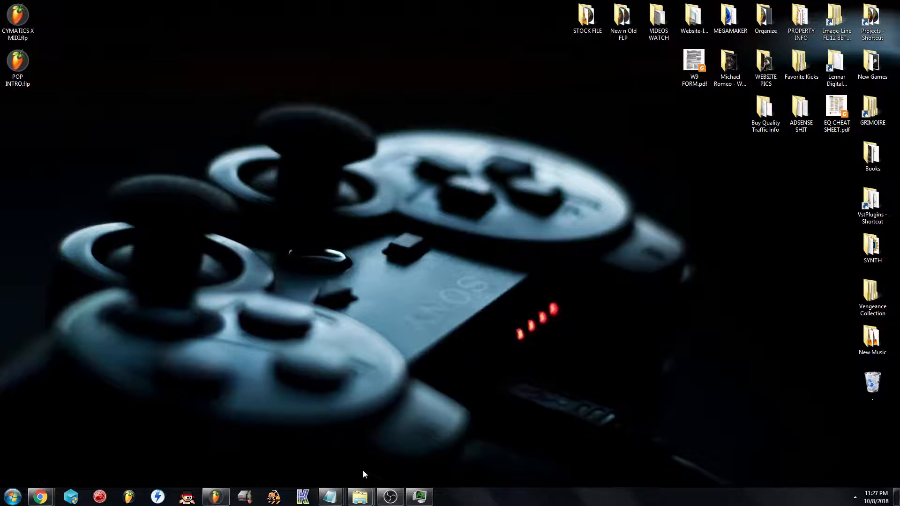
# Open the CYMATICS X MIDI.flp project from the desktop in FL Studio and bring its window to the front.
pyautogui.doubleClick(18, 16)
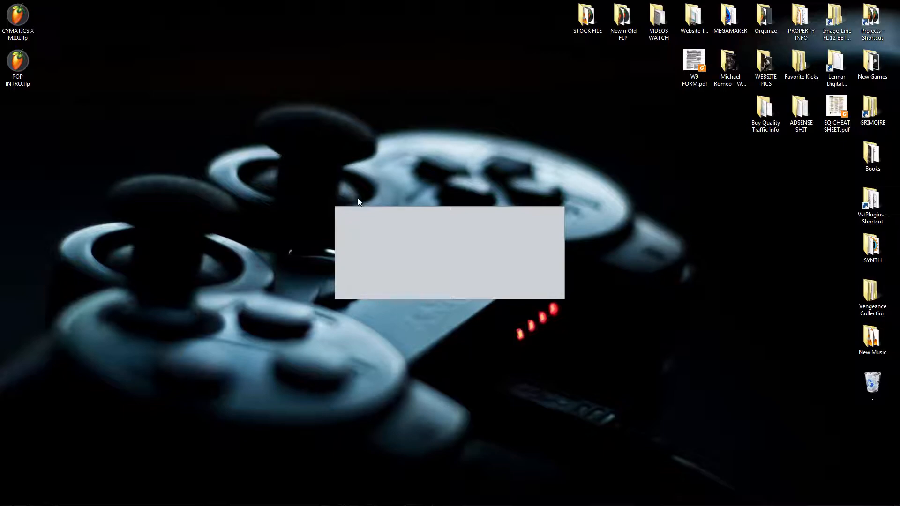
pyautogui.click(214, 497)
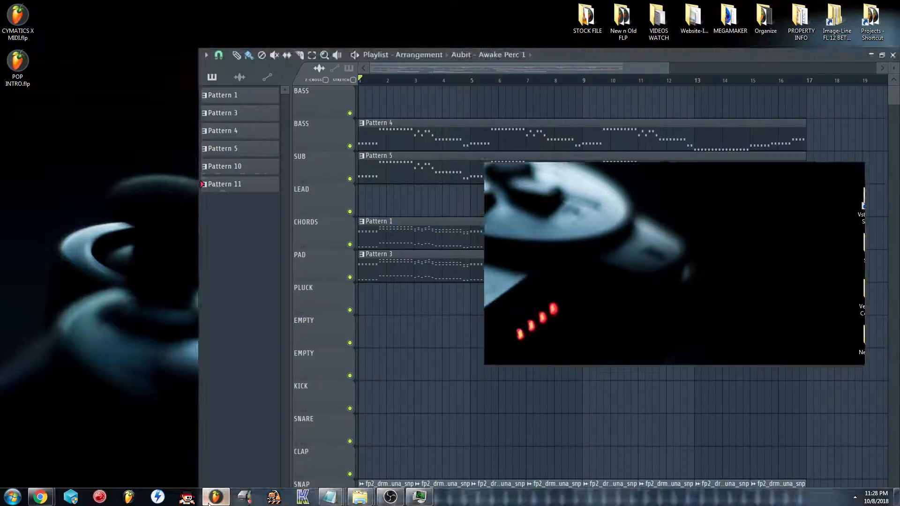
pyautogui.click(499, 69)
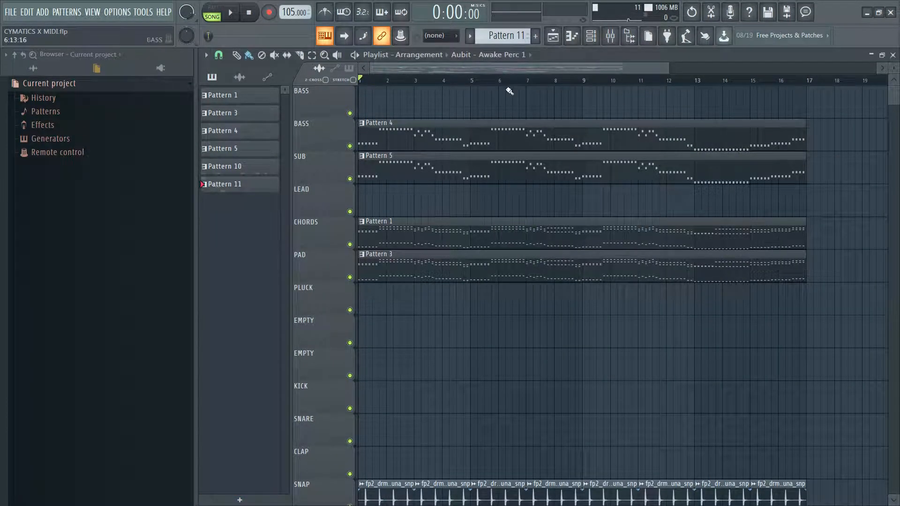
# Examine the playlist arrangement, from the bass, chord and pad patterns through the drum, FX and vocal tracks.
pyautogui.keyDown('ctrl'); pyautogui.rightClick(585, 231); pyautogui.keyUp('ctrl')
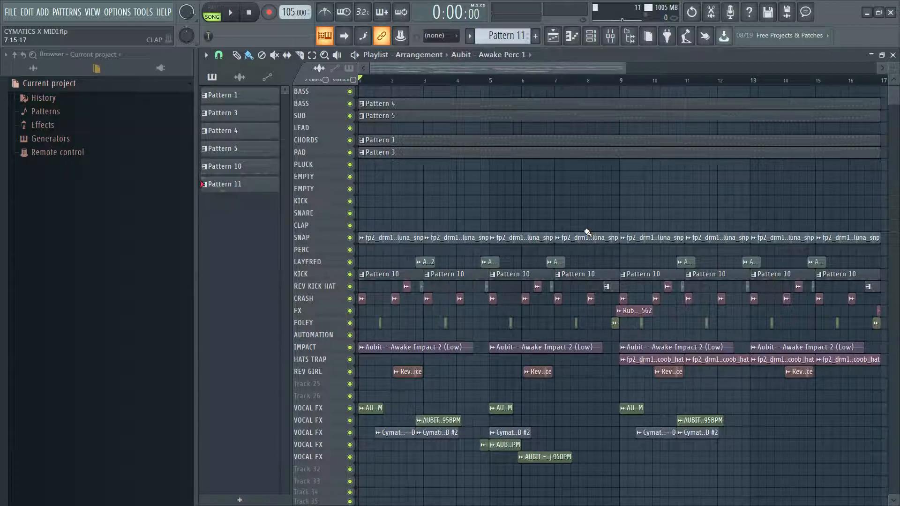
pyautogui.scroll(3, 585, 229)
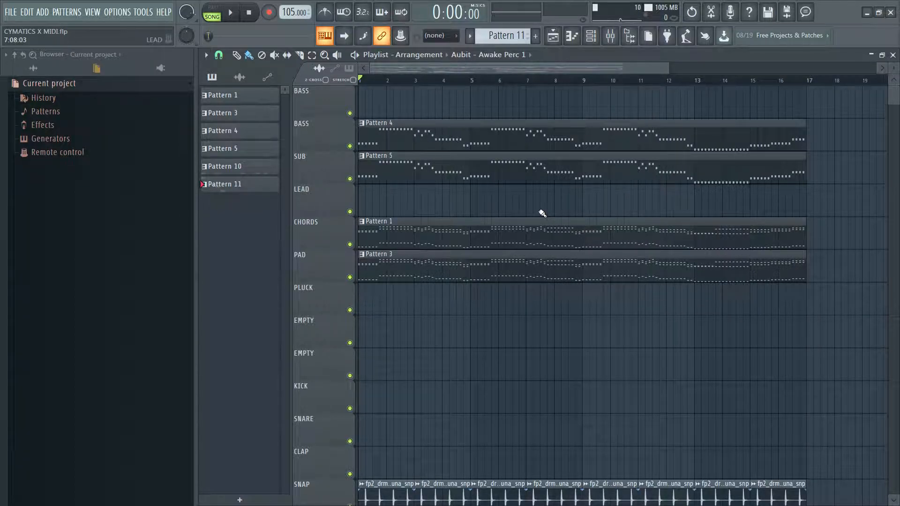
pyautogui.scroll(-9, 541, 212)
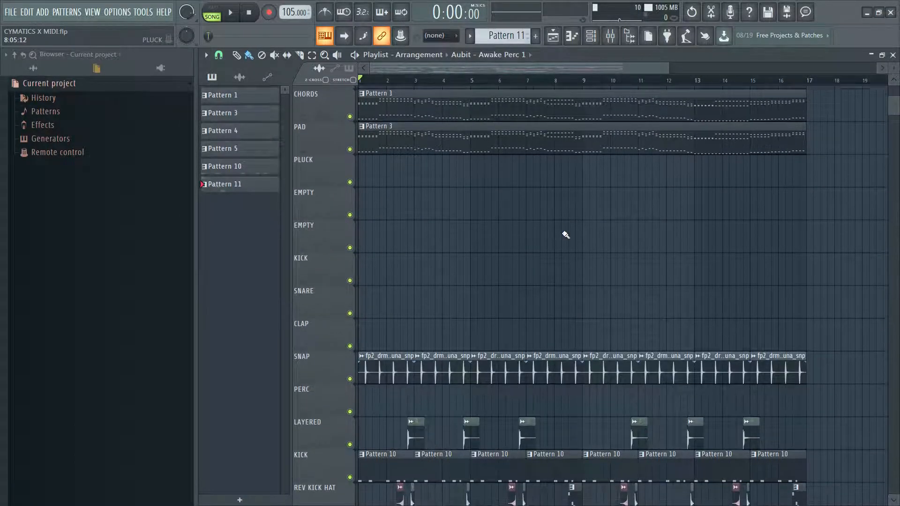
pyautogui.scroll(-3, 564, 234)
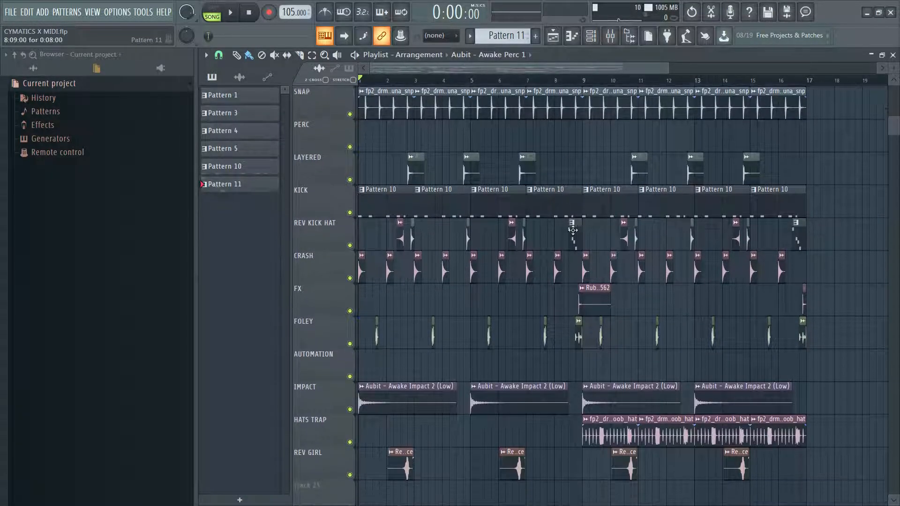
pyautogui.scroll(-3, 586, 226)
pyautogui.scroll(3, 583, 223)
pyautogui.click(324, 56)
pyautogui.moveTo(599, 226); pyautogui.dragTo(367, 361)
pyautogui.scroll(4, 431, 352)
pyautogui.scroll(9, 446, 343)
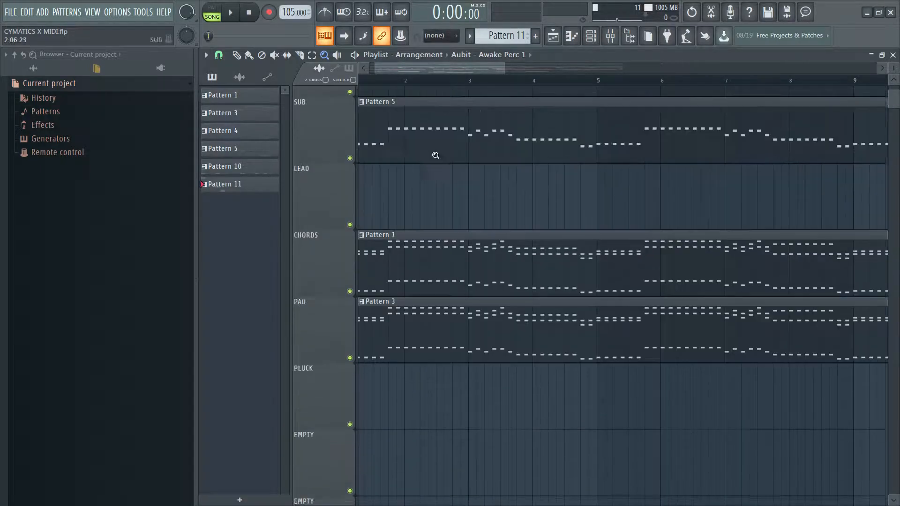
pyautogui.scroll(1, 485, 217)
pyautogui.rightClick(485, 216)
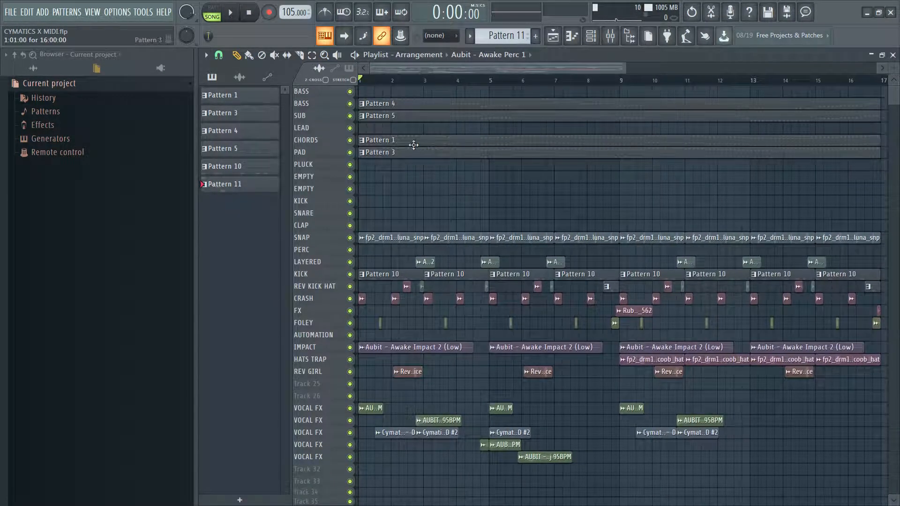
# Hide the browser and widen the mixer window so that inserts 1 to 17 are shown.
pyautogui.press('F9')
pyautogui.press('Right')
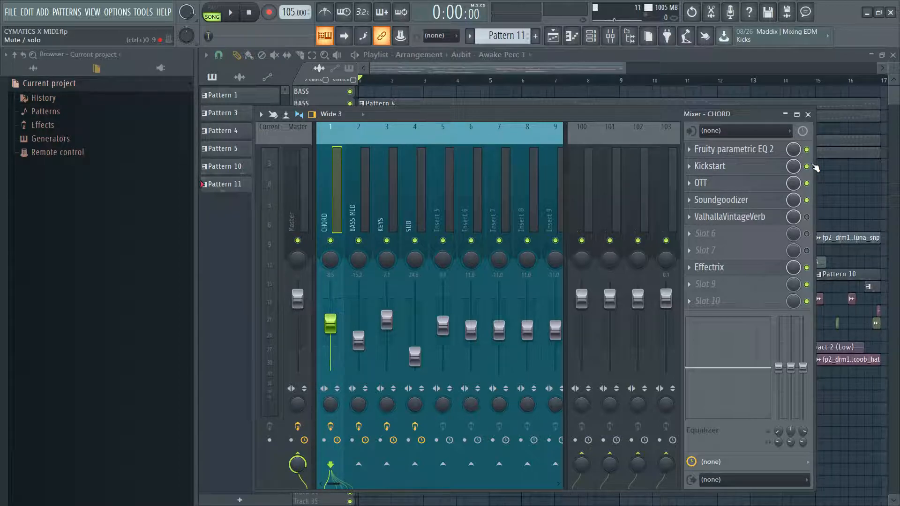
pyautogui.hotkey('alt', 'F8')
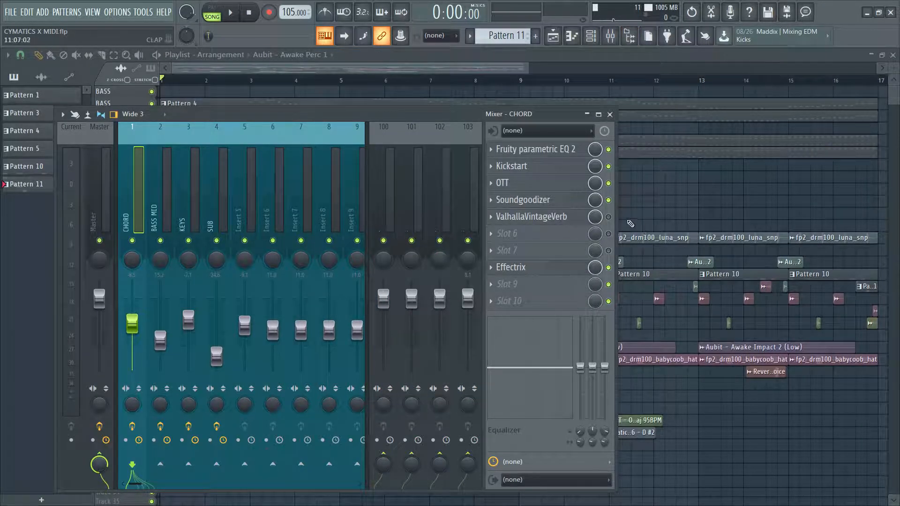
pyautogui.moveTo(617, 225); pyautogui.dragTo(851, 225)
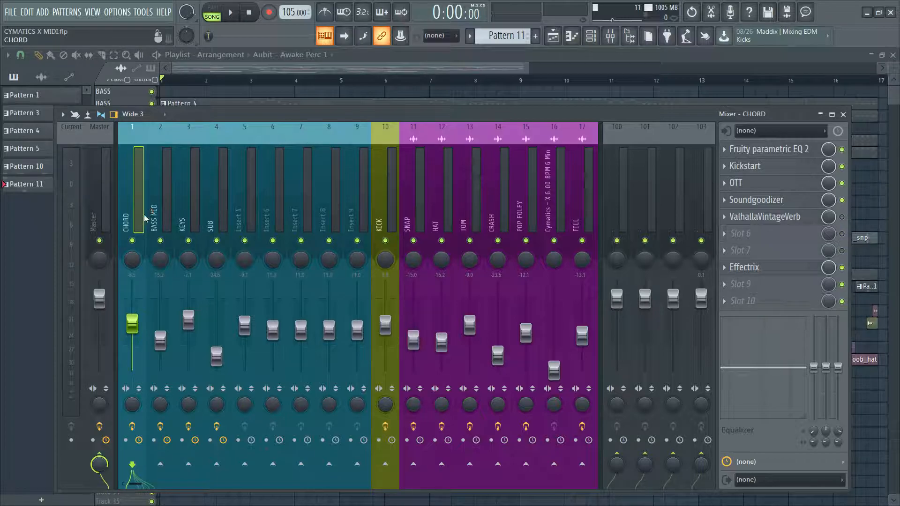
pyautogui.press('F9')
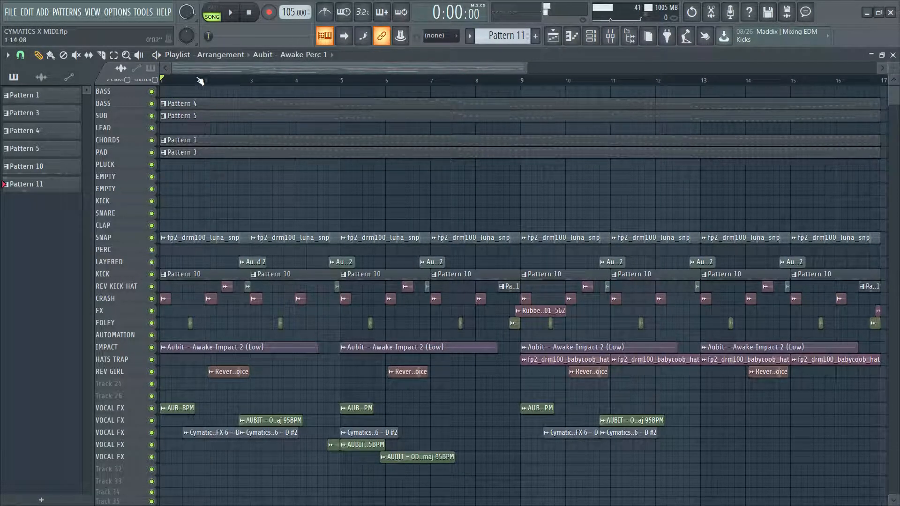
# Play the song and examine the Pattern 1 chord notes in the piano roll.
pyautogui.click(139, 55)
pyautogui.click(131, 55)
pyautogui.moveTo(344, 96); pyautogui.dragTo(89, 202)
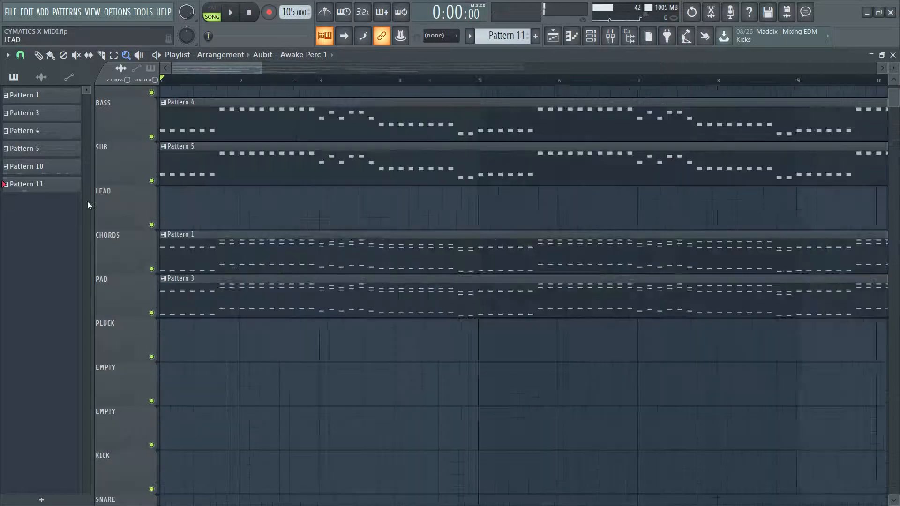
pyautogui.press('space')
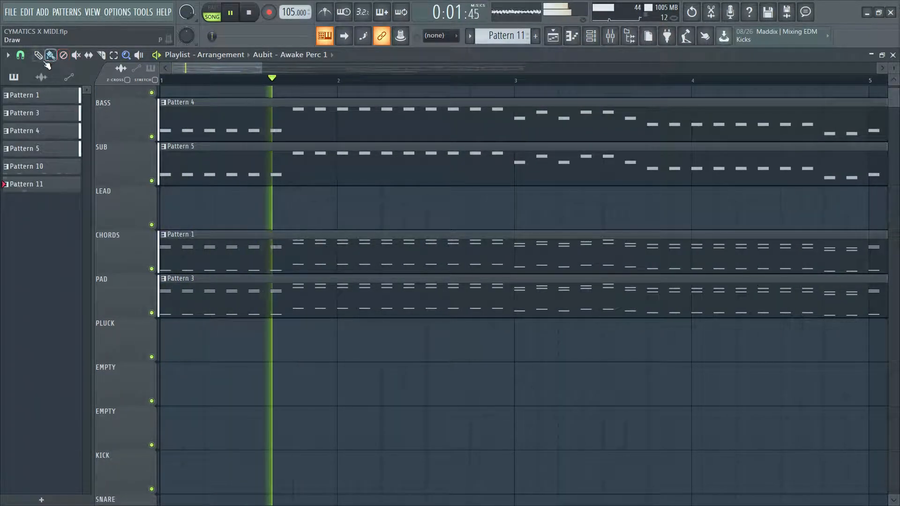
pyautogui.doubleClick(231, 245)
pyautogui.keyDown('ctrl'); pyautogui.rightClick(445, 248); pyautogui.keyUp('ctrl')
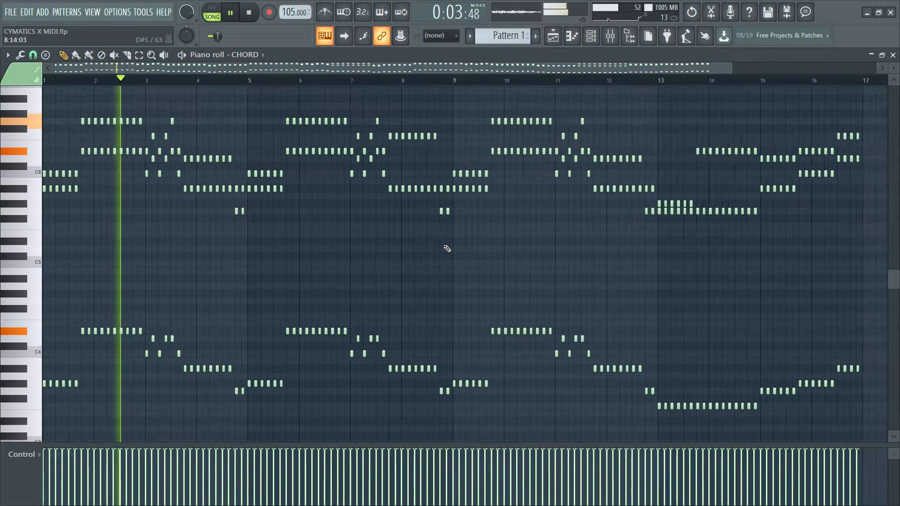
pyautogui.keyDown('ctrl'); pyautogui.rightClick(445, 247); pyautogui.keyUp('ctrl')
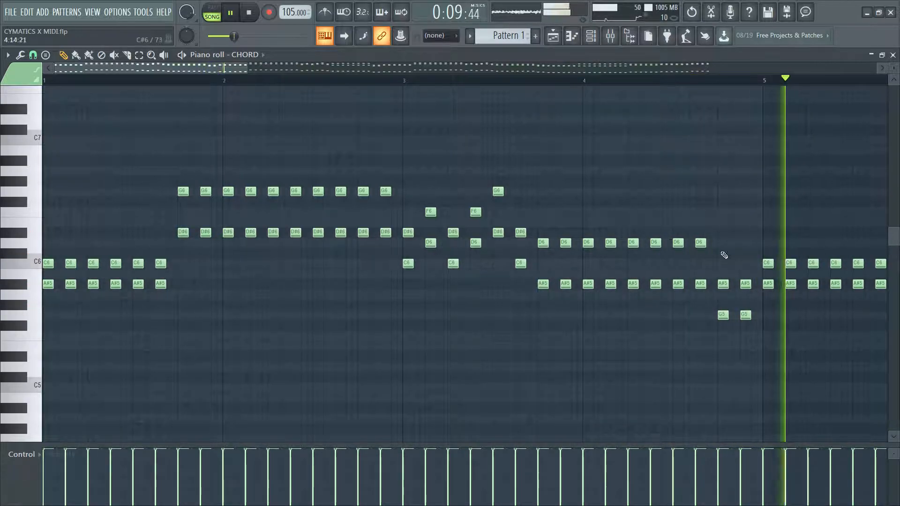
pyautogui.keyDown('ctrl'); pyautogui.rightClick(776, 257); pyautogui.keyUp('ctrl')
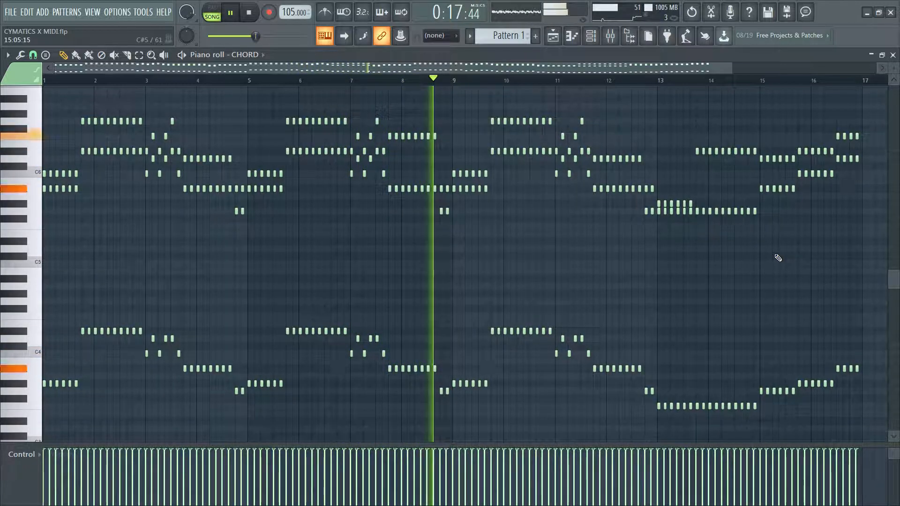
pyautogui.press('space')
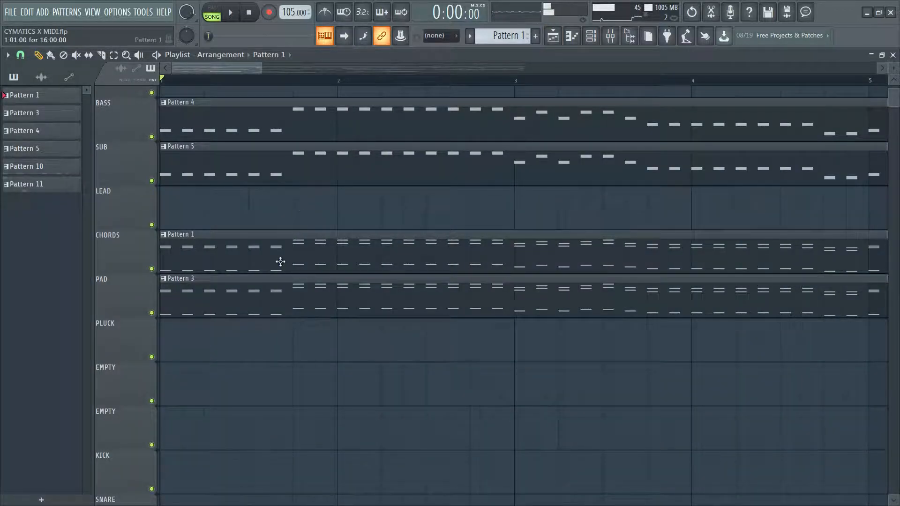
# Play the song with the PAD track's Pattern 3 open in the piano roll, and solo the KEYS mixer insert.
pyautogui.doubleClick(260, 297)
pyautogui.press('space')
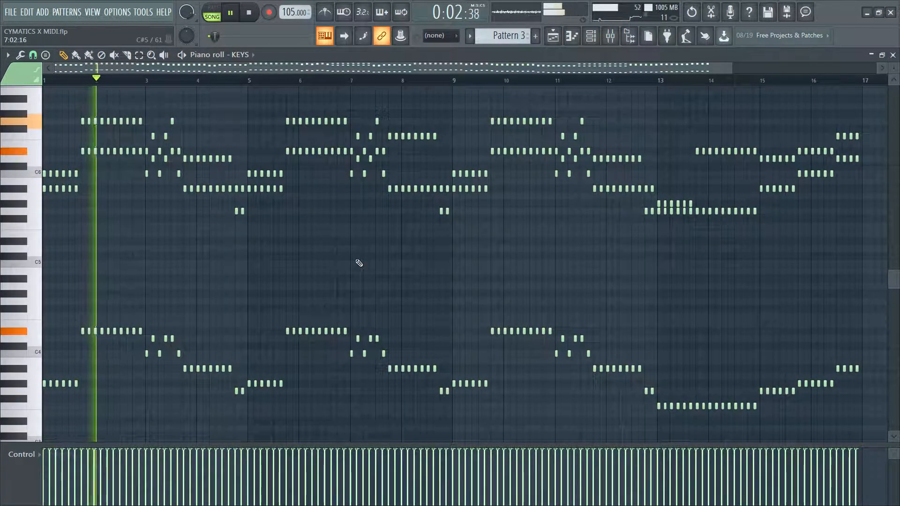
pyautogui.press('F9')
pyautogui.click(138, 242)
pyautogui.click(194, 241)
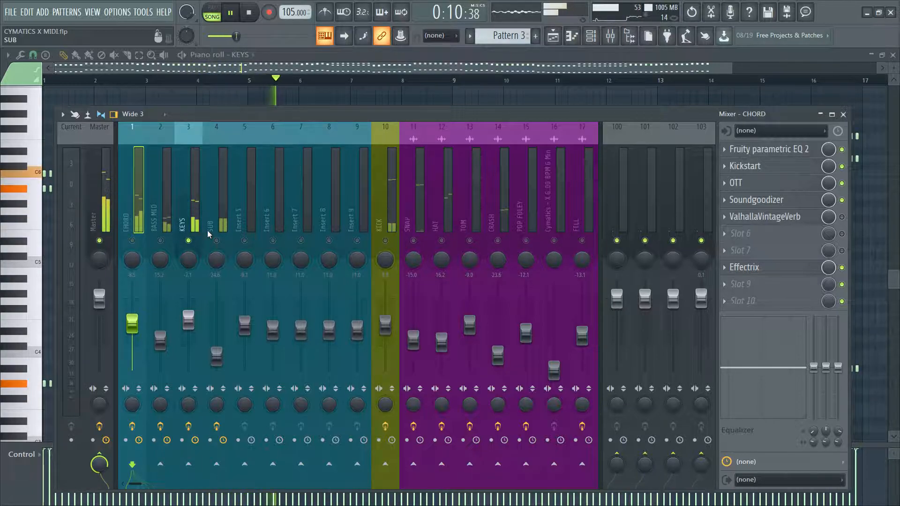
pyautogui.press('F9')
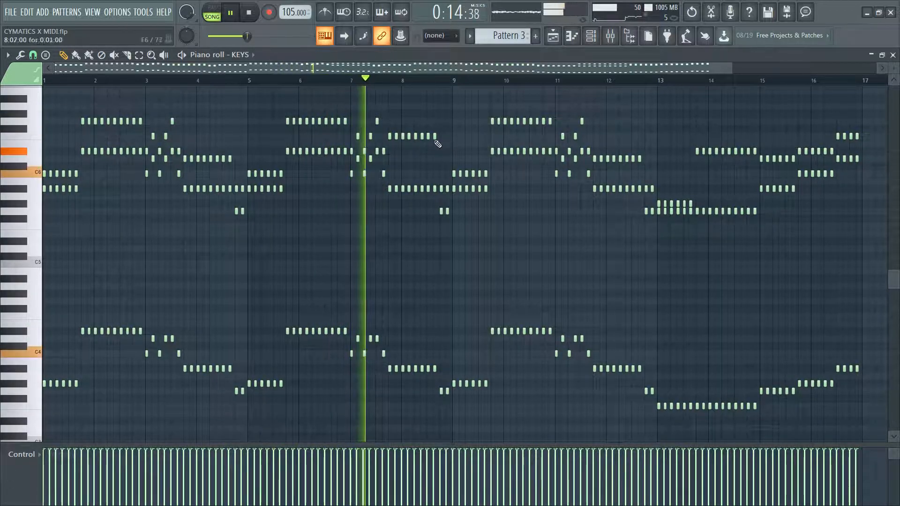
# Examine the opening bars of the KEYS notes in the piano roll up close and stop playback.
pyautogui.click(151, 55)
pyautogui.moveTo(44, 148); pyautogui.dragTo(370, 352)
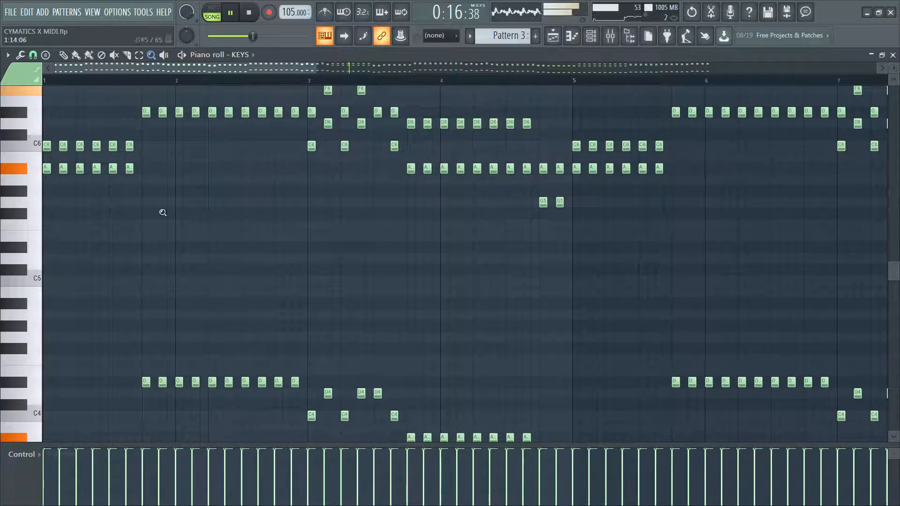
pyautogui.rightClick(135, 162)
pyautogui.press('space')
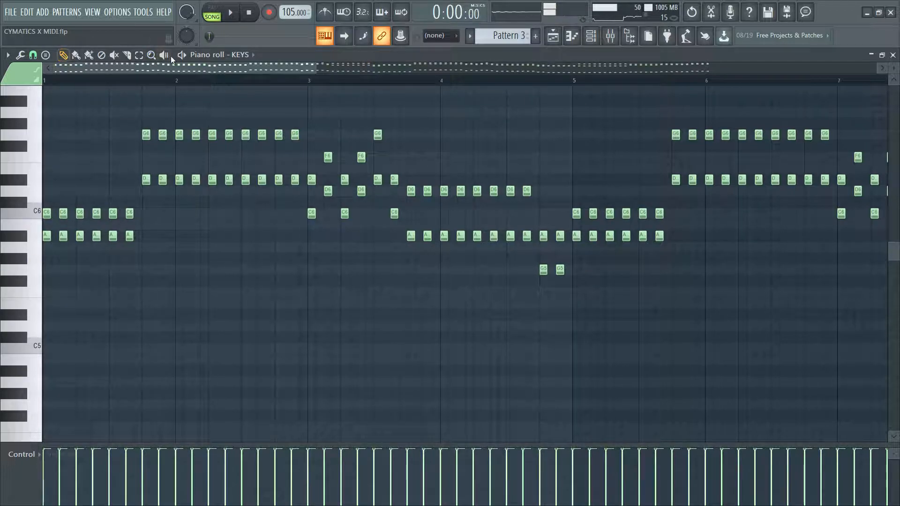
# Check the mixer from the playlist, and examine the upper and lower notes of the Pattern 1 chords in the piano roll.
pyautogui.press('F5')
pyautogui.press('F6')
pyautogui.press('F9')
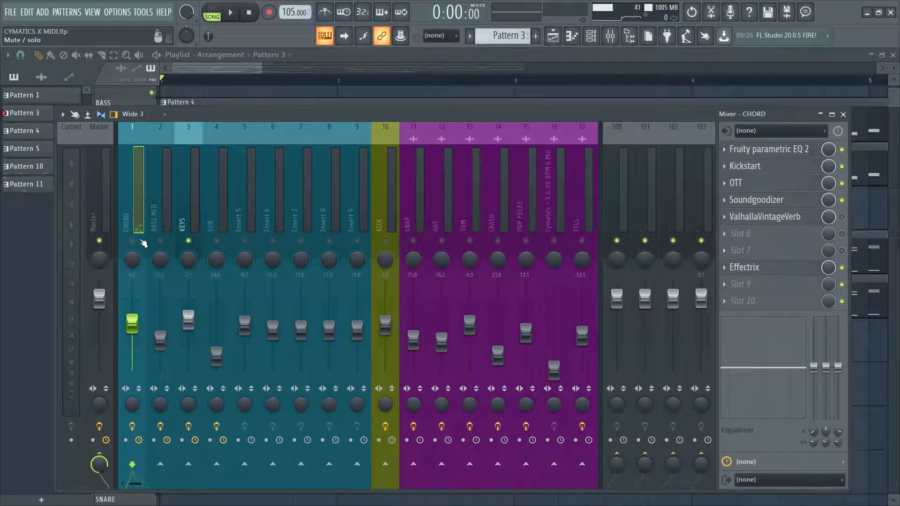
pyautogui.press('F9')
pyautogui.scroll(2, 380, 219)
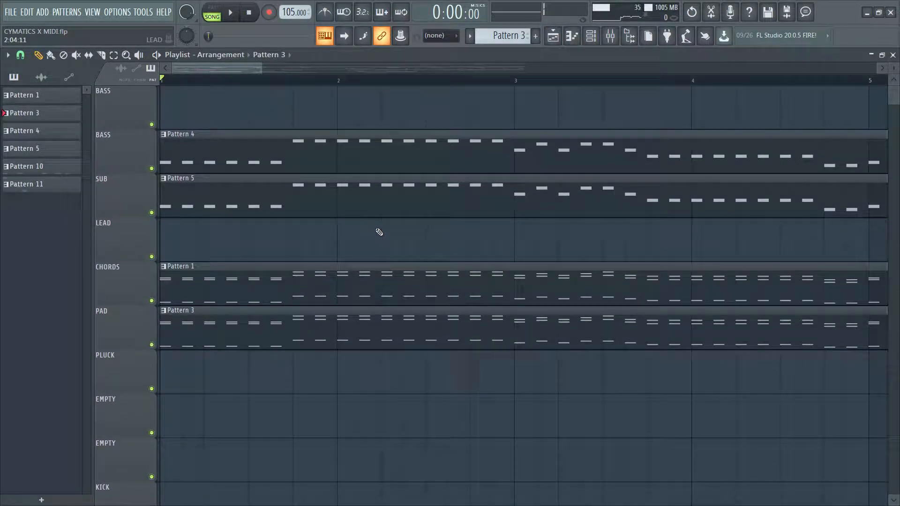
pyautogui.doubleClick(279, 275)
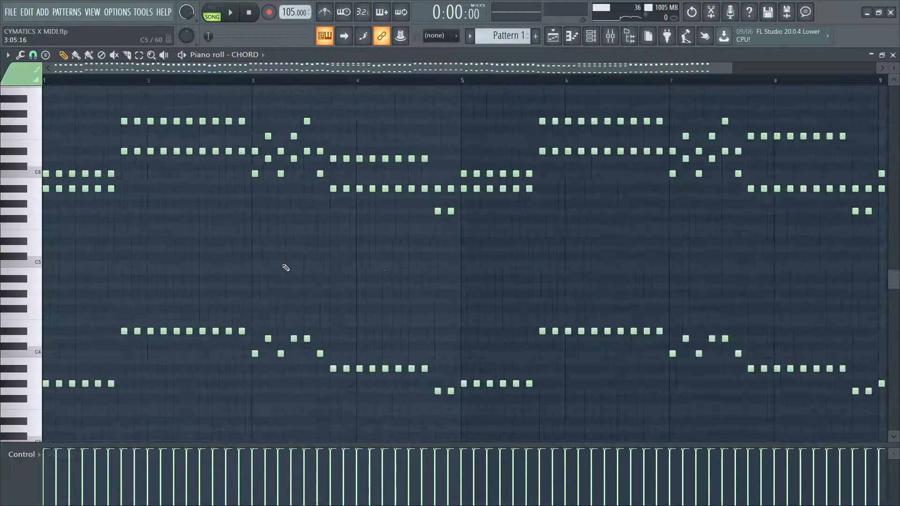
pyautogui.scroll(3, 285, 268)
pyautogui.scroll(-3, 286, 267)
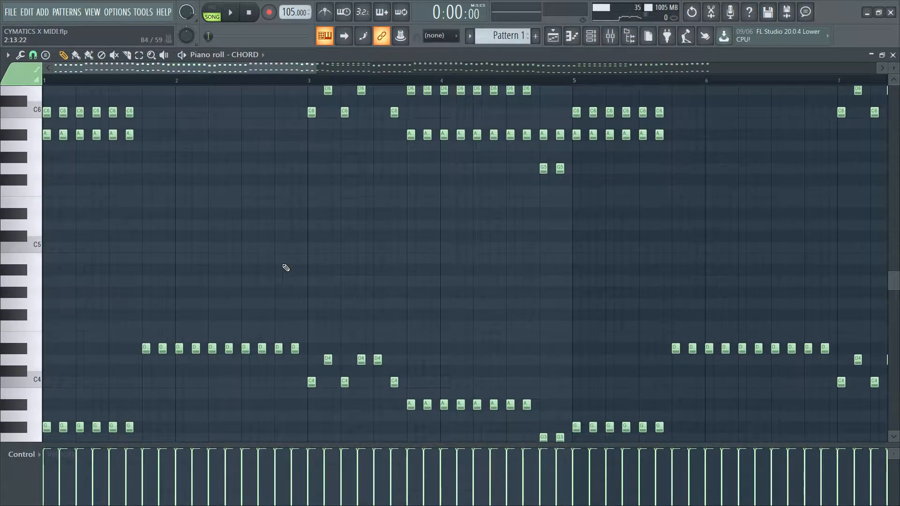
pyautogui.press('F5')
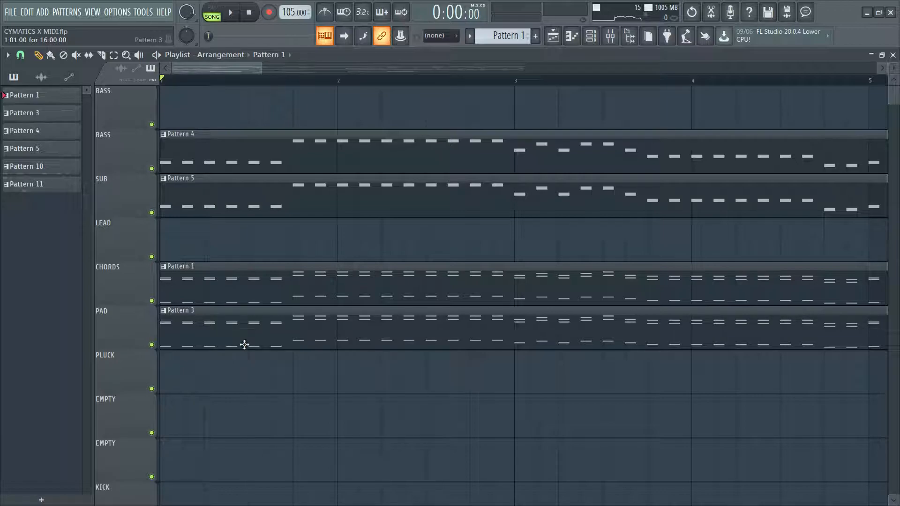
# Leave only the CHORD, BASS MID, KEYS and SUB mixer inserts enabled among inserts 1 to 17 and play the song from the start.
pyautogui.scroll(-2, 244, 345)
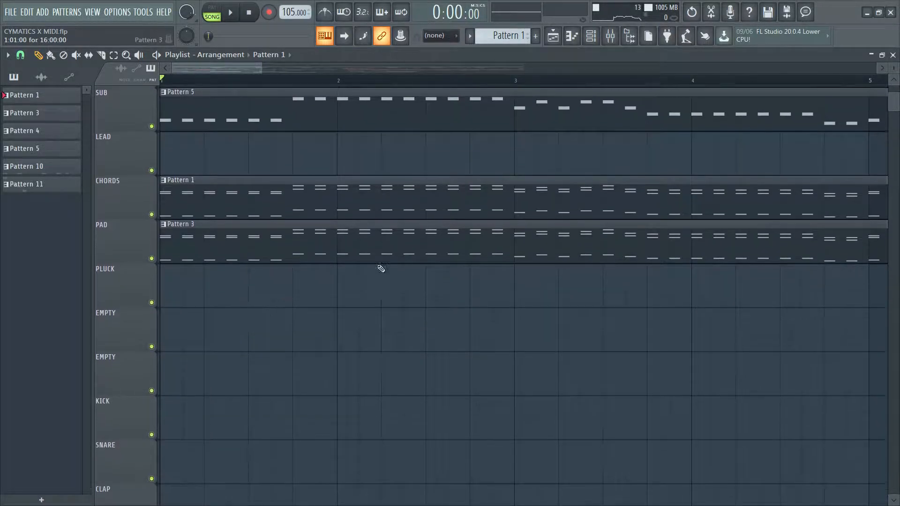
pyautogui.scroll(2, 210, 291)
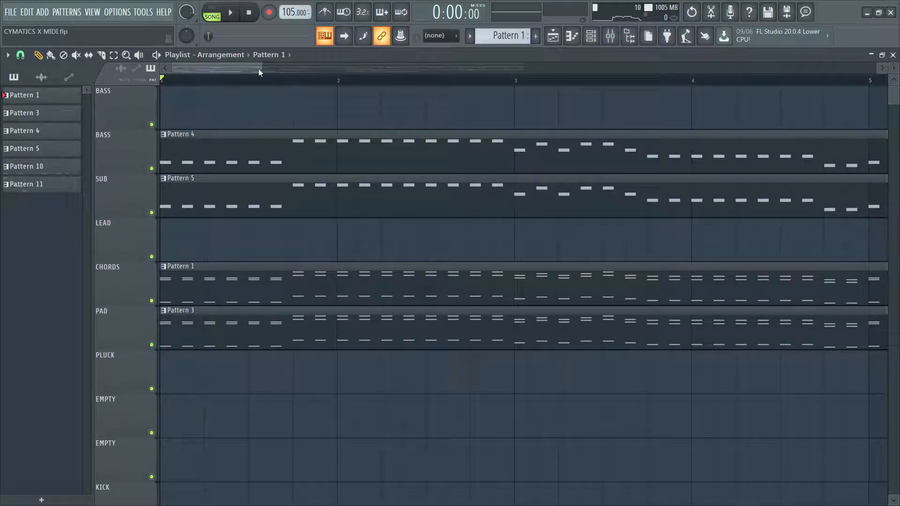
pyautogui.moveTo(261, 70); pyautogui.dragTo(265, 70)
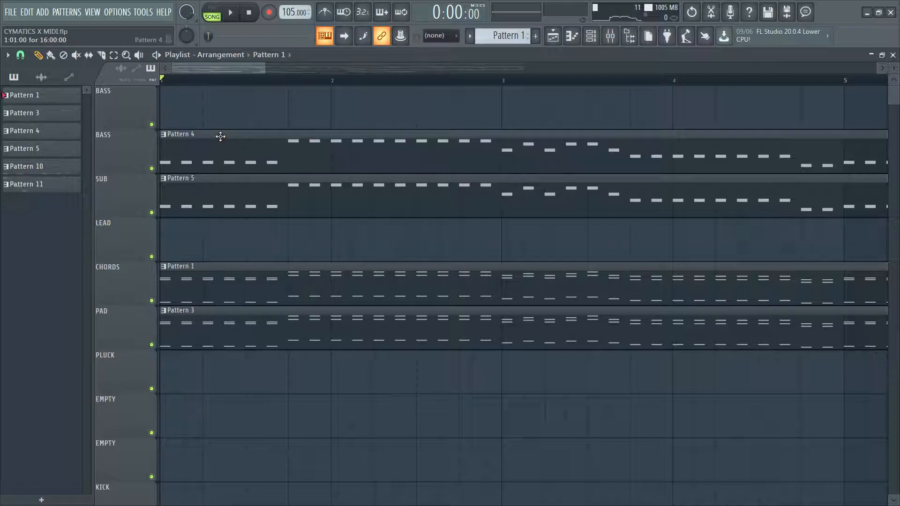
pyautogui.press('F9')
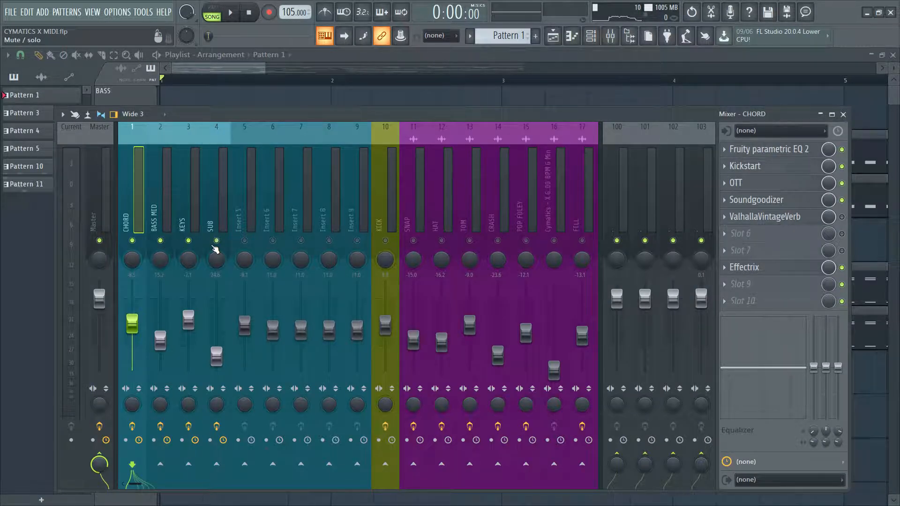
pyautogui.press('F9')
pyautogui.press('space')
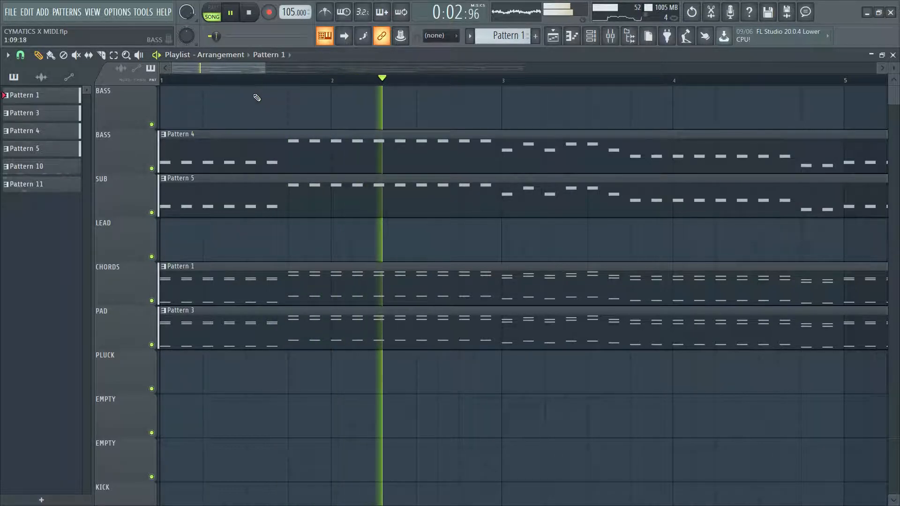
pyautogui.moveTo(264, 70); pyautogui.dragTo(397, 88)
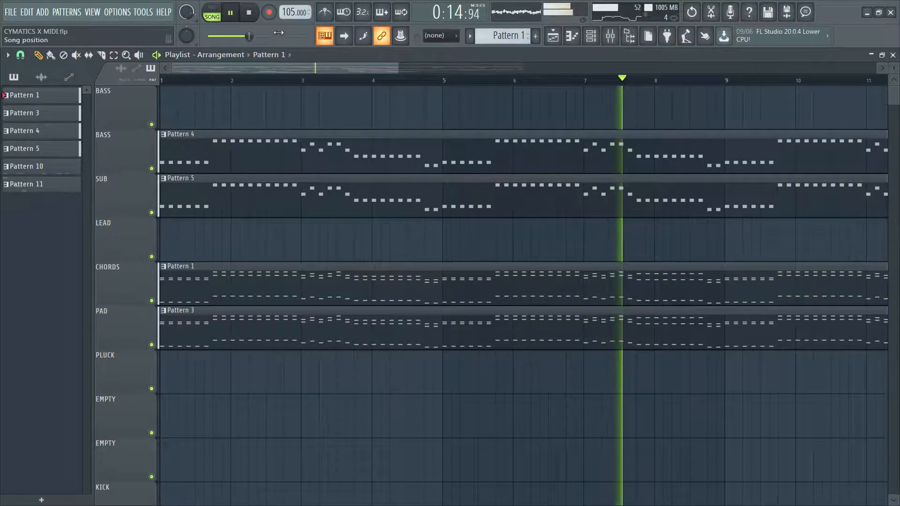
# Stop the song and mute the CHORD, BASS MID, KEYS and SUB mixer inserts.
pyautogui.click(249, 12)
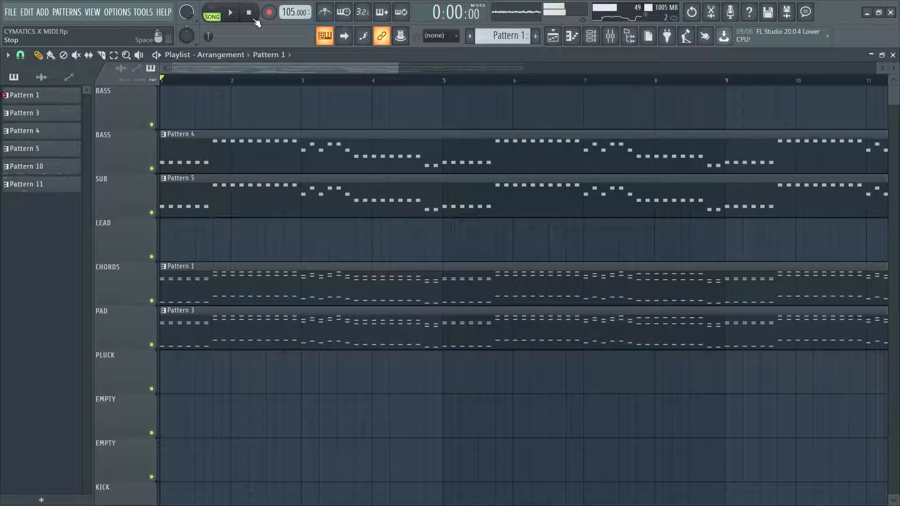
pyautogui.scroll(-8, 436, 295)
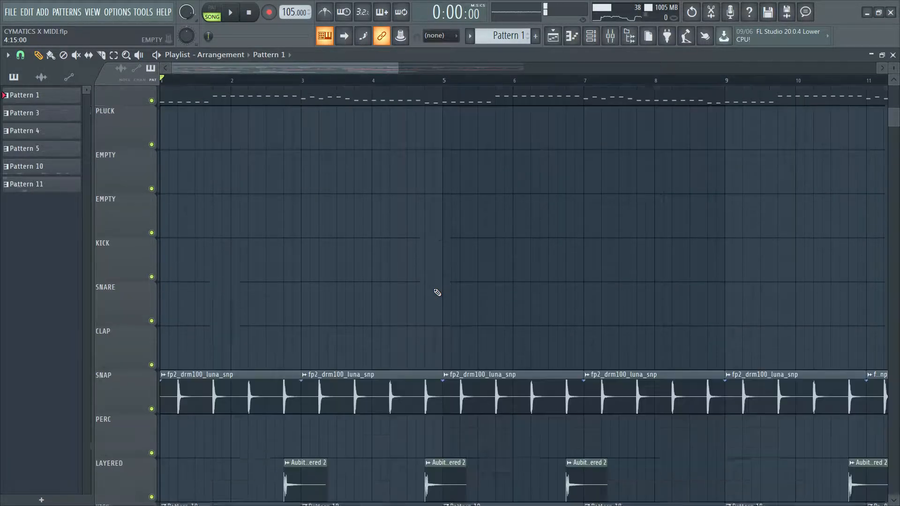
pyautogui.press('F9')
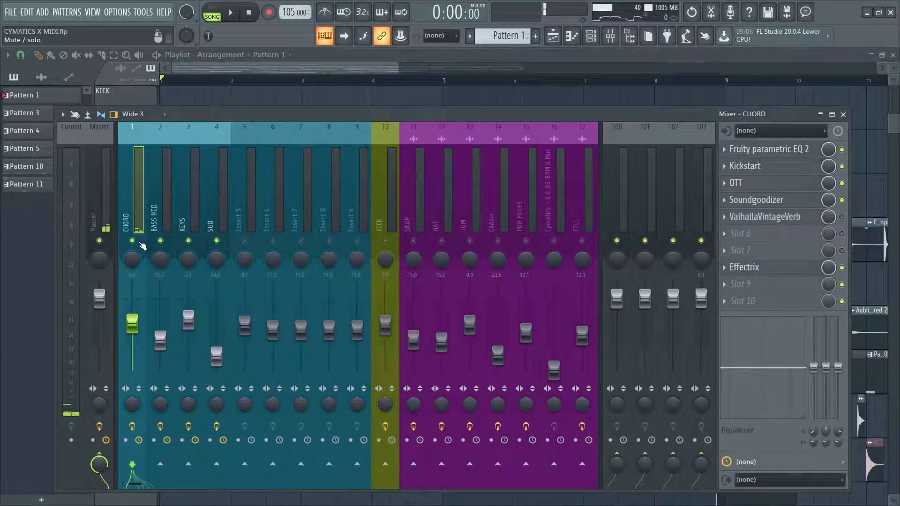
pyautogui.click(189, 240)
pyautogui.click(217, 240)
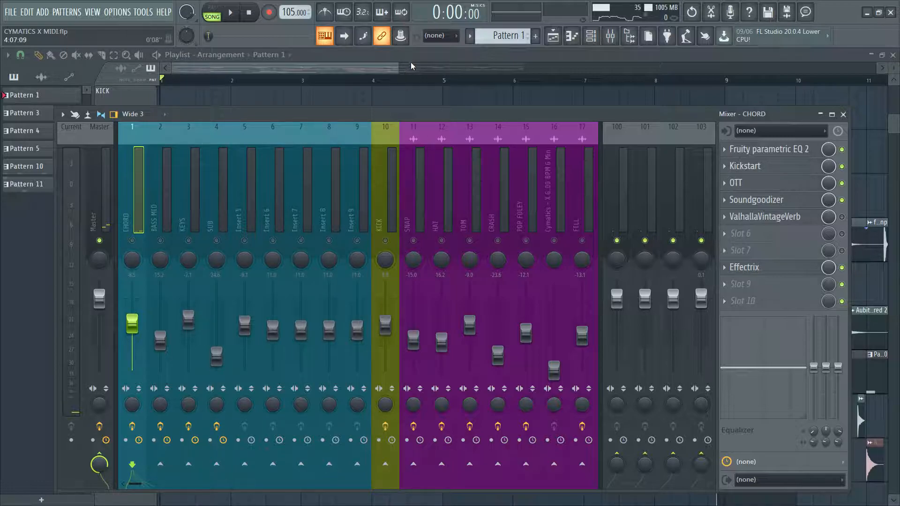
pyautogui.press('F9')
# Examine the drum, crash, foley and impact clips in the playlist and fit the whole arrangement in view.
pyautogui.scroll(-3, 399, 253)
pyautogui.scroll(2, 407, 283)
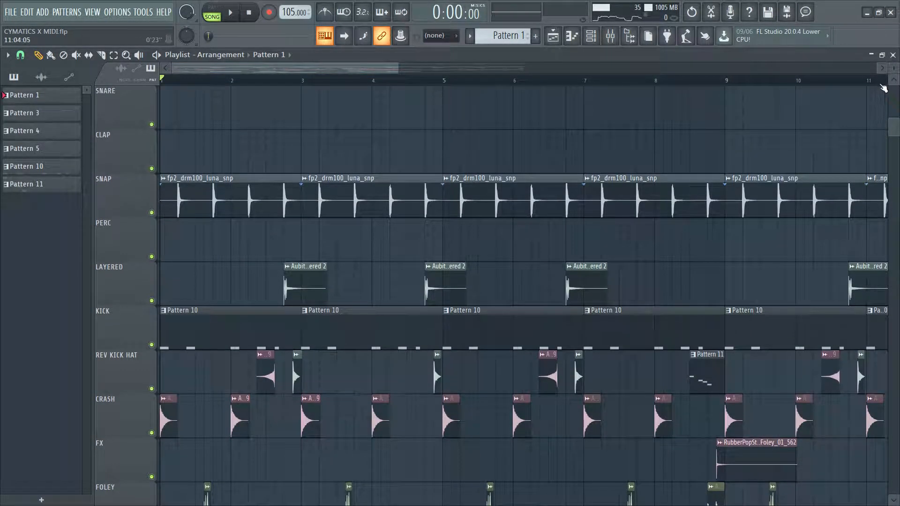
pyautogui.moveTo(893, 68); pyautogui.dragTo(893, 76)
pyautogui.scroll(-3, 689, 277)
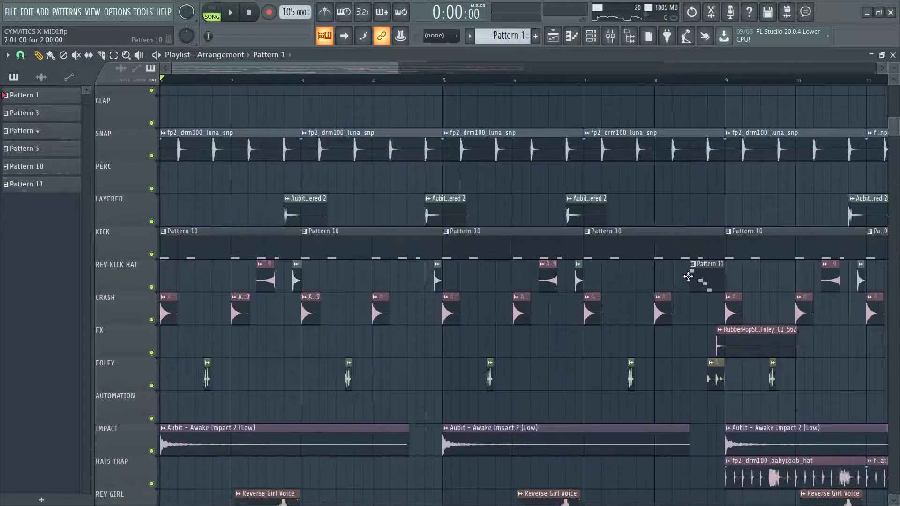
pyautogui.scroll(2, 687, 277)
pyautogui.keyDown('ctrl'); pyautogui.rightClick(443, 309); pyautogui.keyUp('ctrl')
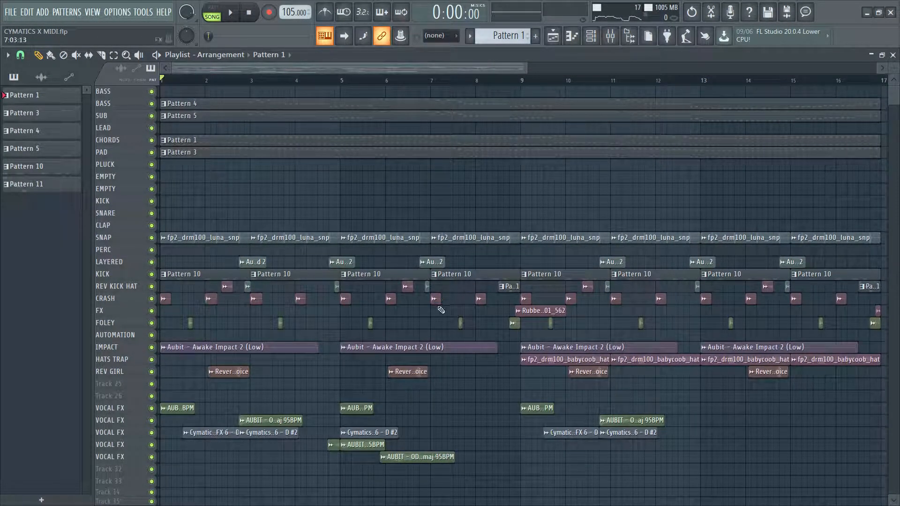
# Show the channel rack and open the KICK plugin of the USE THIS FOR SAMPLER channel in clear view.
pyautogui.press('F6')
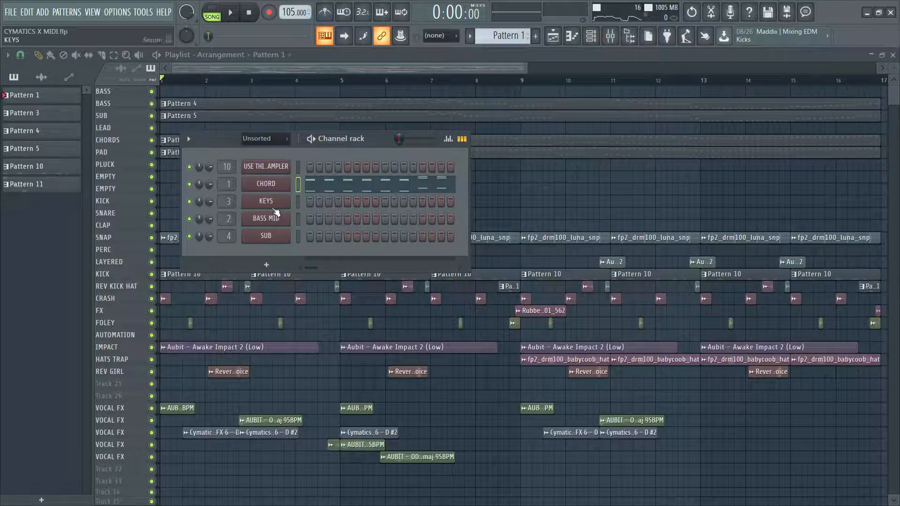
pyautogui.click(261, 144)
pyautogui.click(261, 145)
pyautogui.click(261, 144)
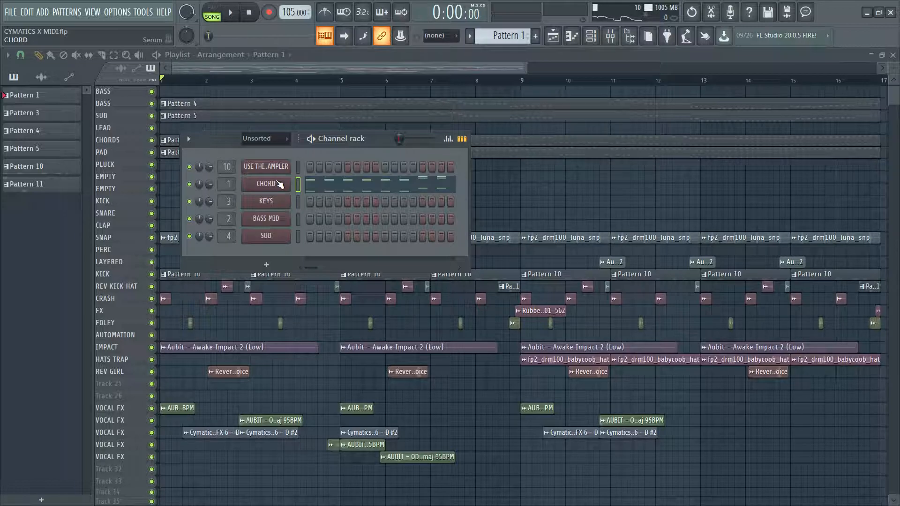
pyautogui.click(266, 173)
pyautogui.moveTo(373, 162); pyautogui.dragTo(380, 199)
pyautogui.moveTo(305, 201)
pyautogui.mouseDown()
pyautogui.moveTo(264, 231)
pyautogui.moveTo(308, 191)
pyautogui.mouseUp()
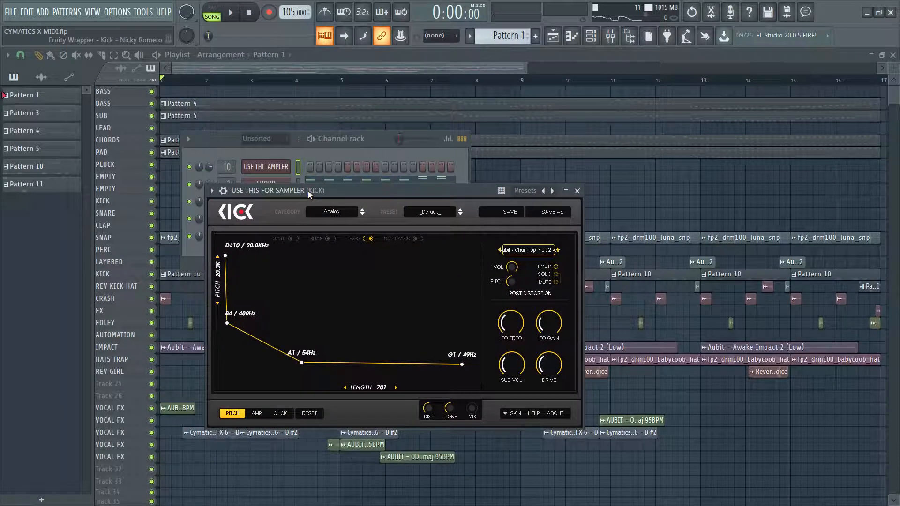
# Browse the Favorite Kicks folder on the Desktop through the KICK plugin's sample loader and close the file browser.
pyautogui.click(556, 267)
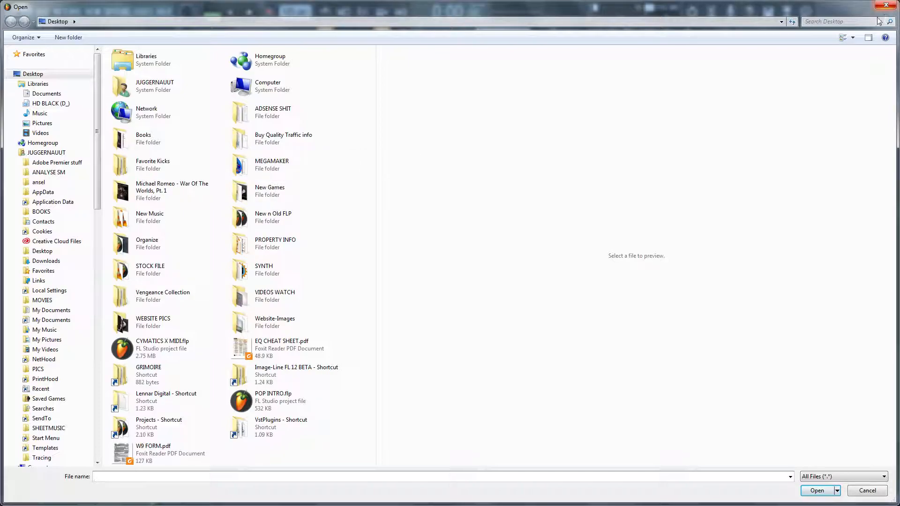
pyautogui.click(149, 169)
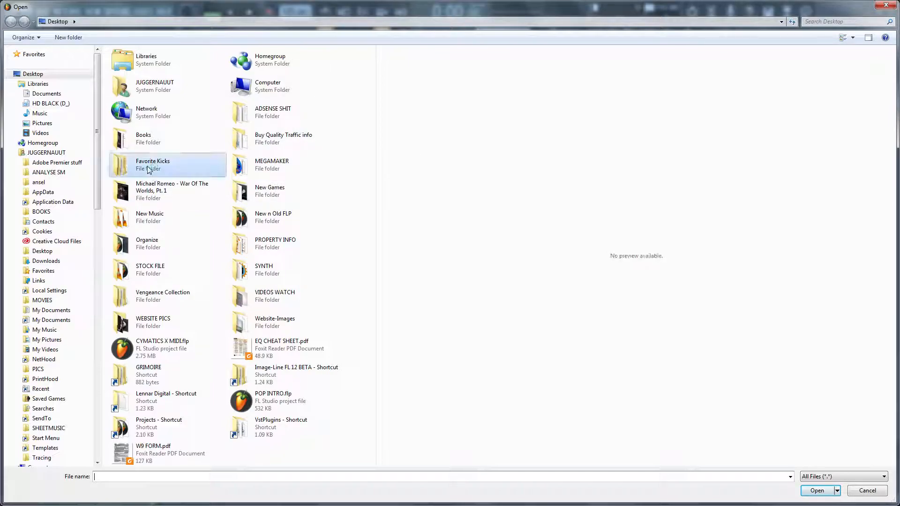
pyautogui.doubleClick(151, 66)
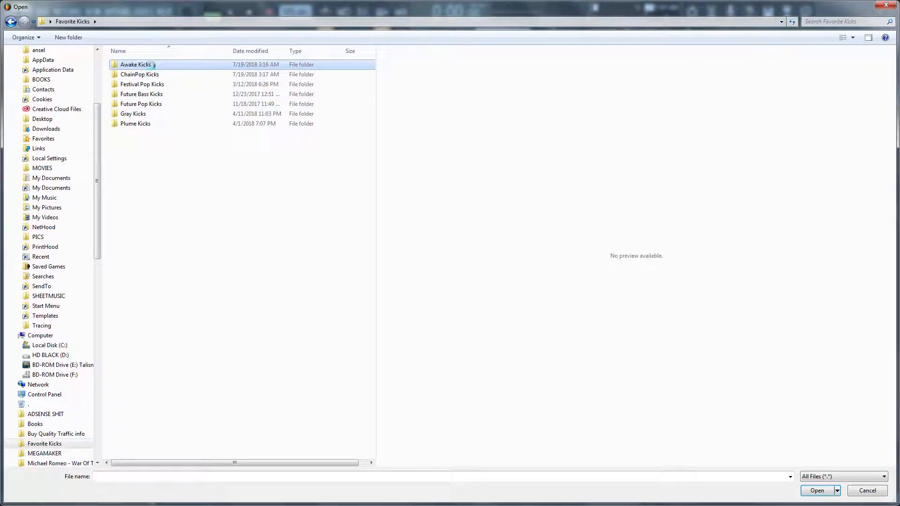
pyautogui.click(885, 6)
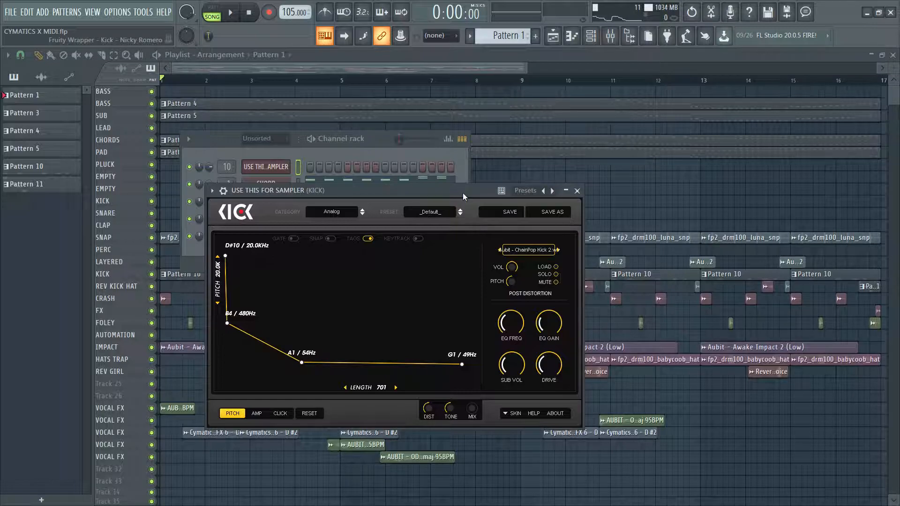
# Inspect the Serum presets of the CHORD and KEYS channels.
pyautogui.click(276, 182)
pyautogui.moveTo(275, 138); pyautogui.dragTo(336, 134)
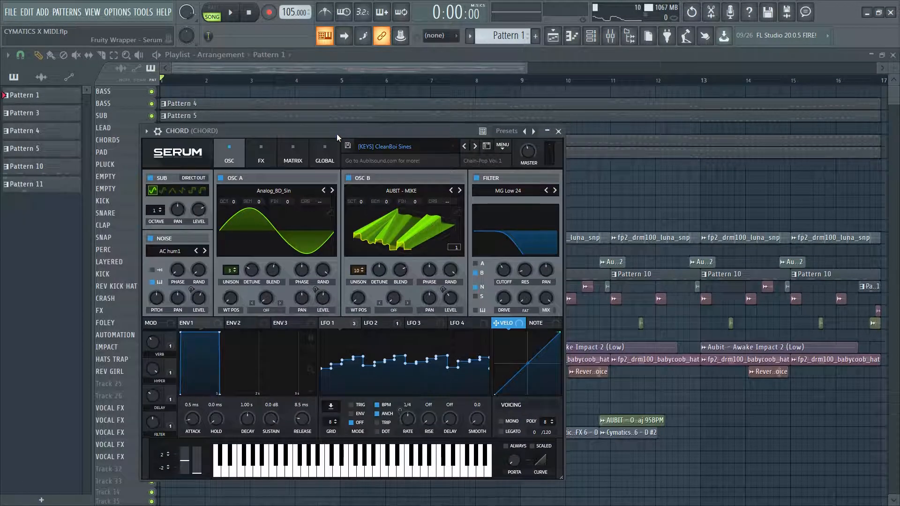
pyautogui.press('F6')
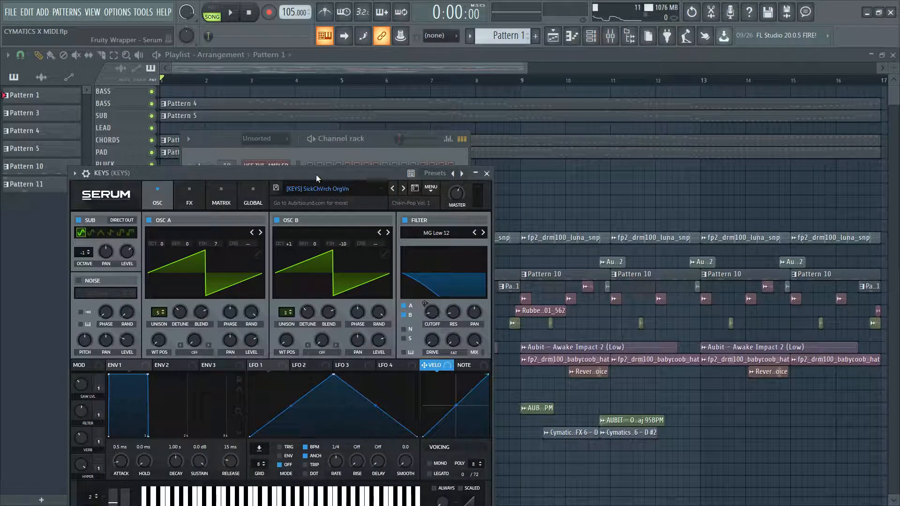
pyautogui.moveTo(315, 174); pyautogui.dragTo(424, 162)
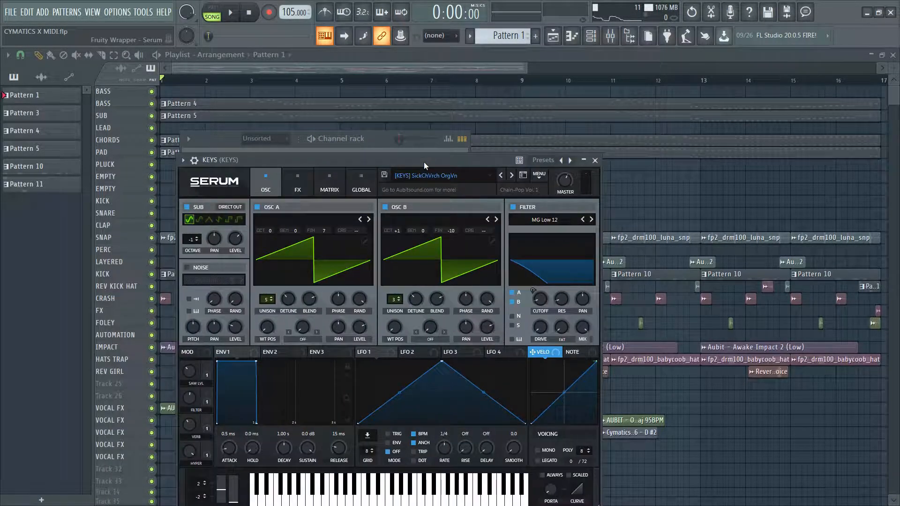
# Inspect the Serum presets of the BASS MID and SUB channels.
pyautogui.press('F6')
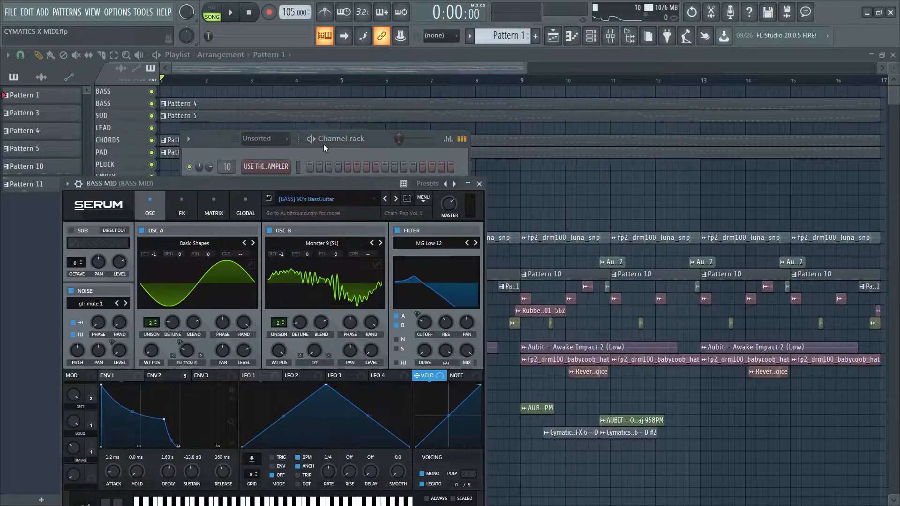
pyautogui.moveTo(325, 186); pyautogui.dragTo(440, 176)
pyautogui.press('F6')
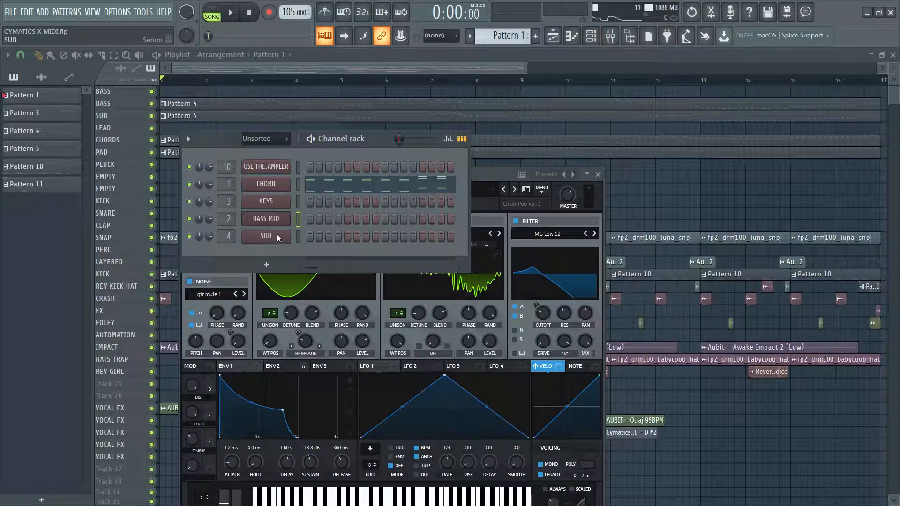
pyautogui.moveTo(322, 190); pyautogui.dragTo(486, 160)
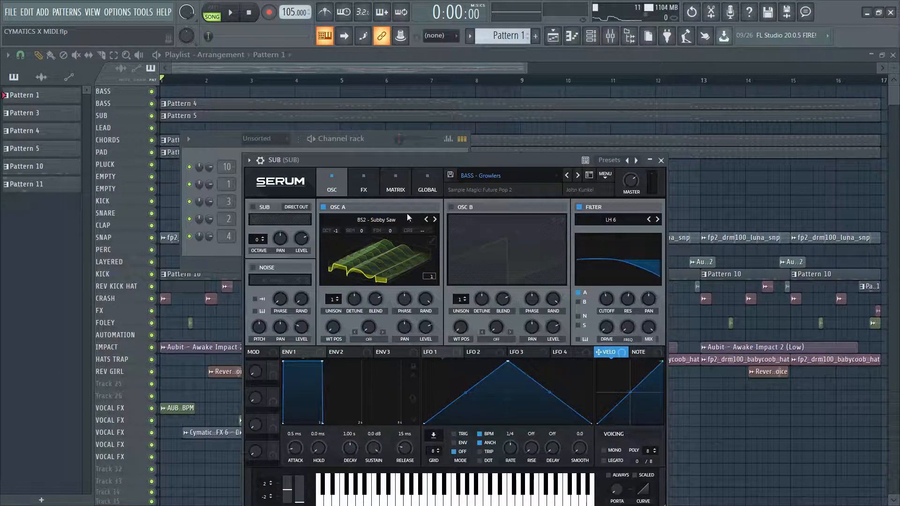
pyautogui.moveTo(419, 162); pyautogui.dragTo(381, 146)
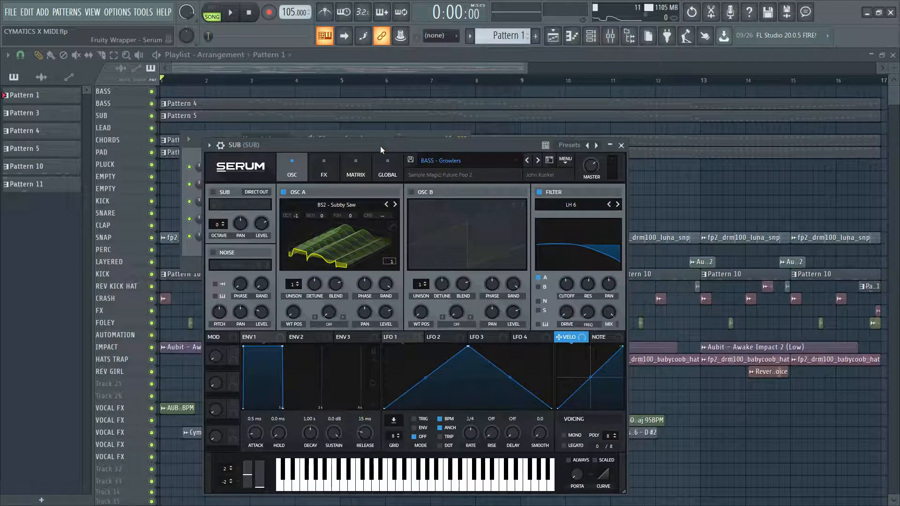
pyautogui.click(328, 66)
# Enable mixer inserts 5 to 17 while keeping the CHORD, BASS MID, KEYS and SUB inserts muted.
pyautogui.press('F9')
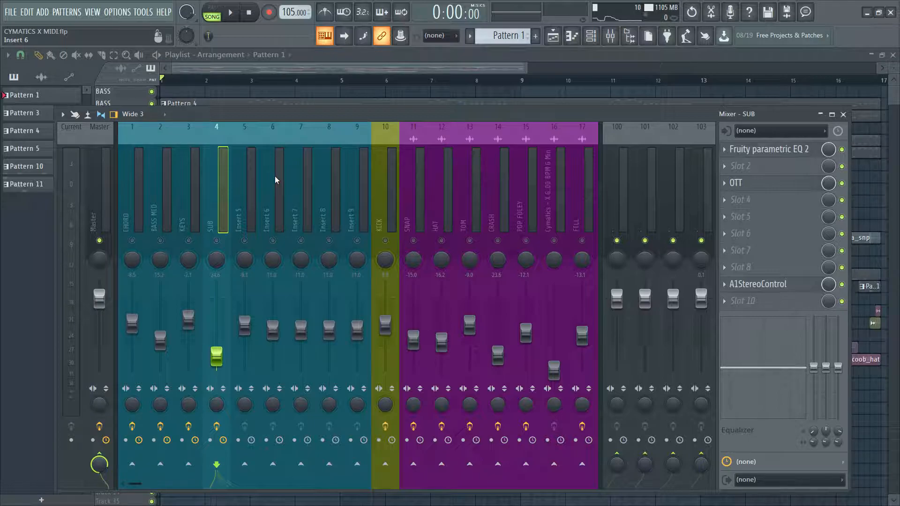
pyautogui.hotkey('alt', 's')
pyautogui.hotkey('alt', 's')
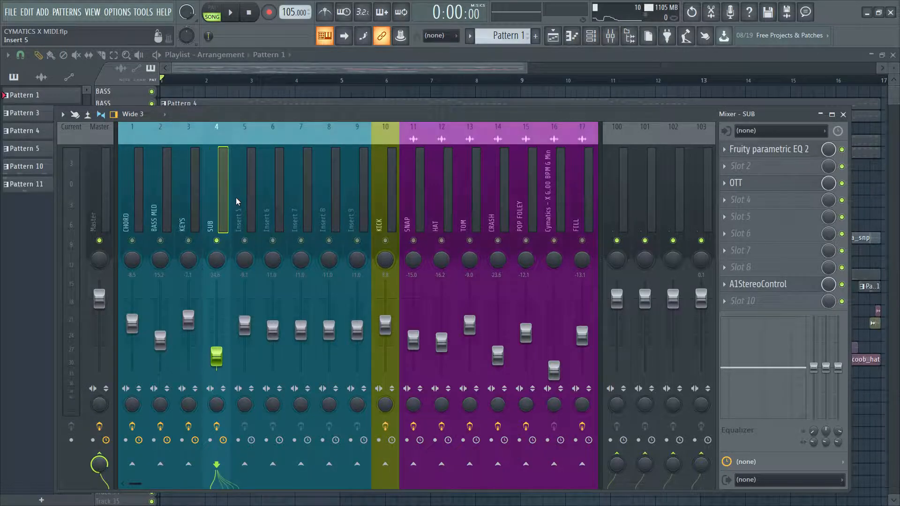
pyautogui.press('Left')
pyautogui.press('Left')
pyautogui.press('Left')
pyautogui.click(146, 241)
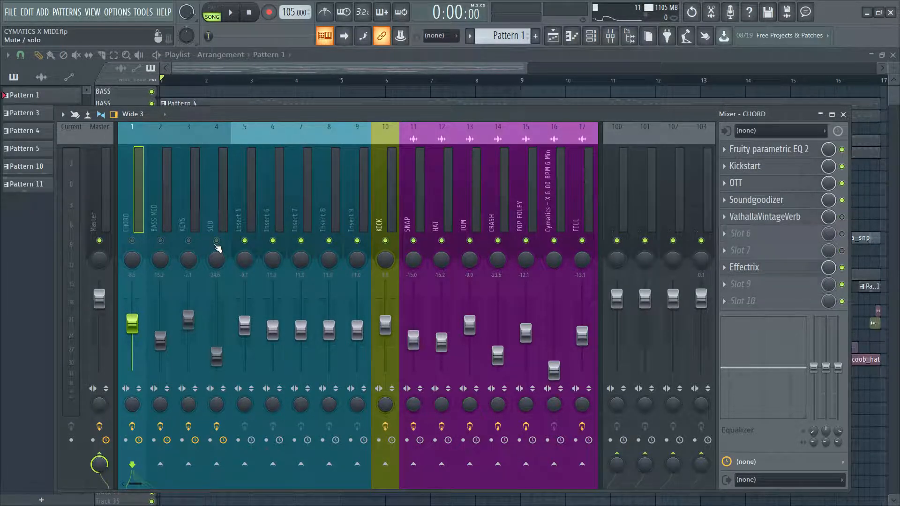
pyautogui.press('F9')
# Play the song from the start and examine the drum, FX, impact and hat tracks in the playlist up to bar 17.
pyautogui.keyDown('ctrl'); pyautogui.rightClick(501, 388); pyautogui.keyUp('ctrl')
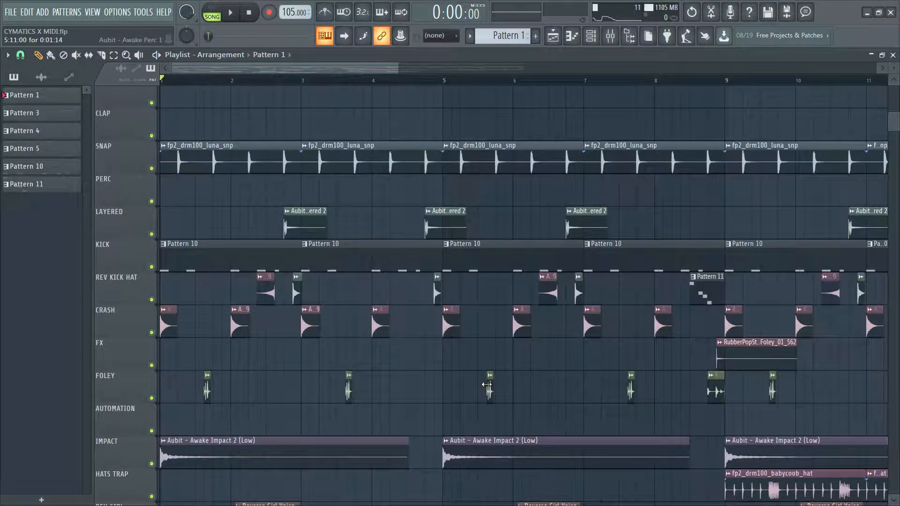
pyautogui.press('space')
pyautogui.scroll(-1, 488, 377)
pyautogui.scroll(-2, 410, 119)
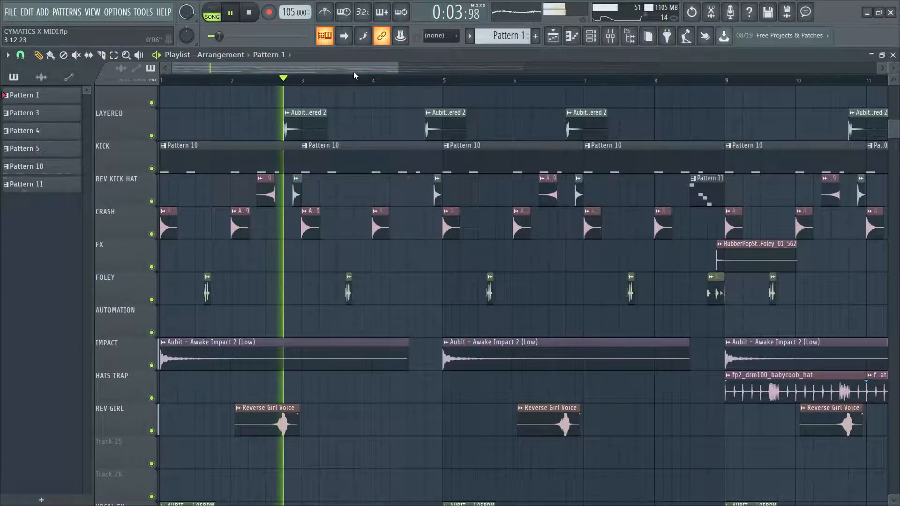
pyautogui.moveTo(399, 68); pyautogui.dragTo(520, 68)
pyautogui.scroll(-2, 660, 146)
pyautogui.scroll(2, 660, 146)
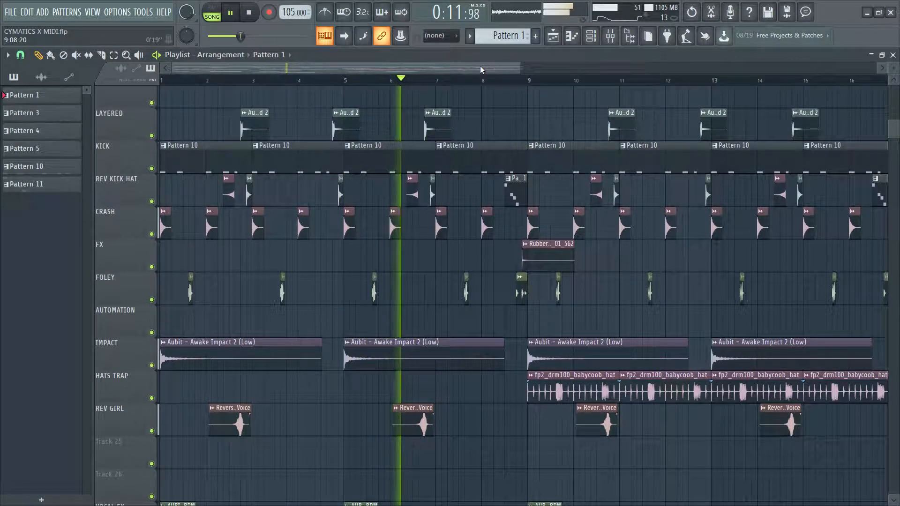
pyautogui.moveTo(484, 66); pyautogui.dragTo(538, 85)
pyautogui.moveTo(894, 68); pyautogui.dragTo(898, 69)
pyautogui.scroll(1, 808, 121)
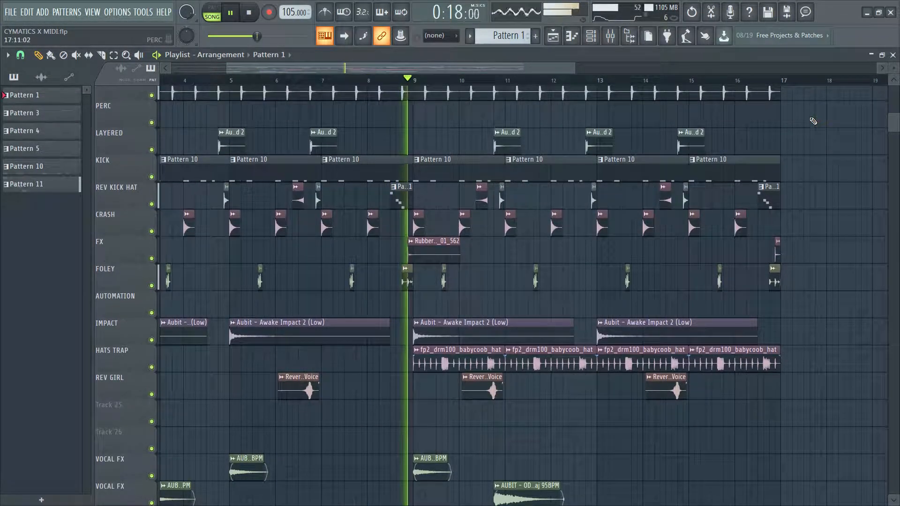
pyautogui.scroll(2, 763, 148)
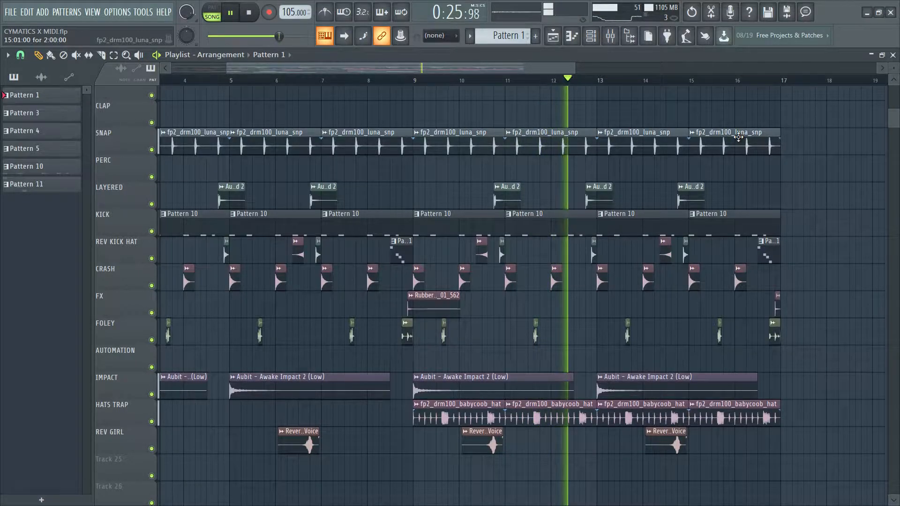
# Check the mixer insert levels during playback and stop the song.
pyautogui.press('F9')
pyautogui.moveTo(785, 217); pyautogui.dragTo(1, 201)
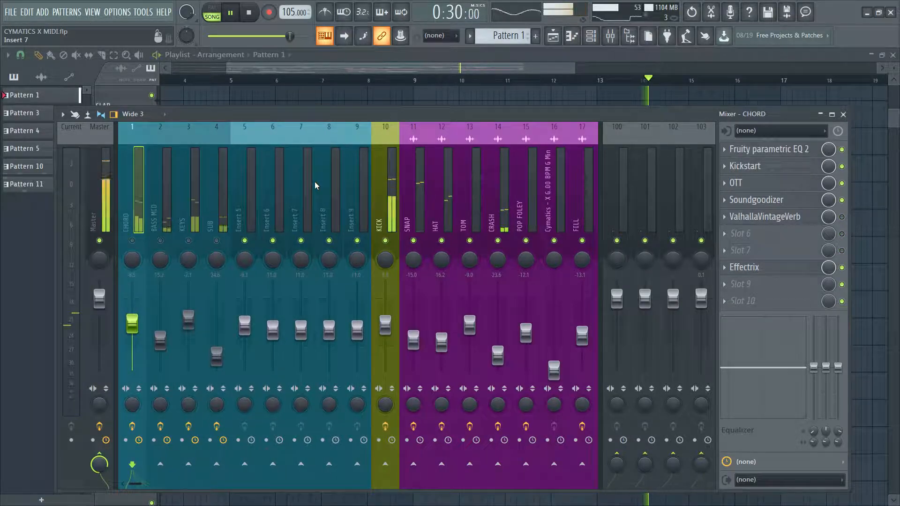
pyautogui.press('F9')
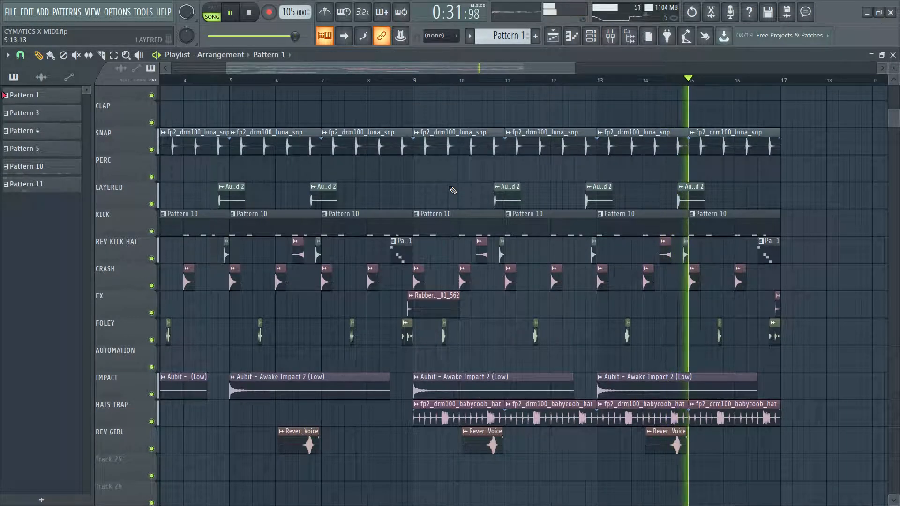
pyautogui.press('space')
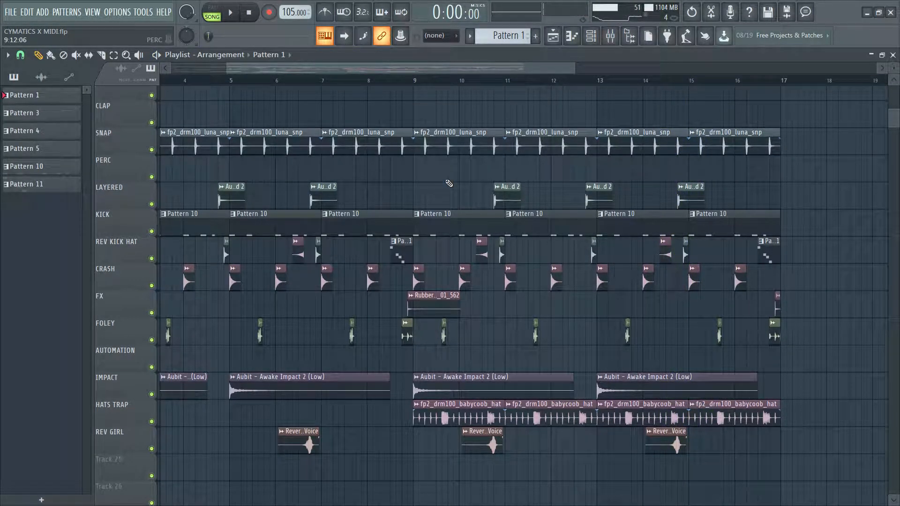
# Fit the whole arrangement in the playlist view from the uppermost track and show the mixer.
pyautogui.scroll(5, 365, 181)
pyautogui.keyDown('ctrl'); pyautogui.rightClick(383, 188); pyautogui.keyUp('ctrl')
pyautogui.scroll(-1, 395, 195)
pyautogui.scroll(1, 407, 193)
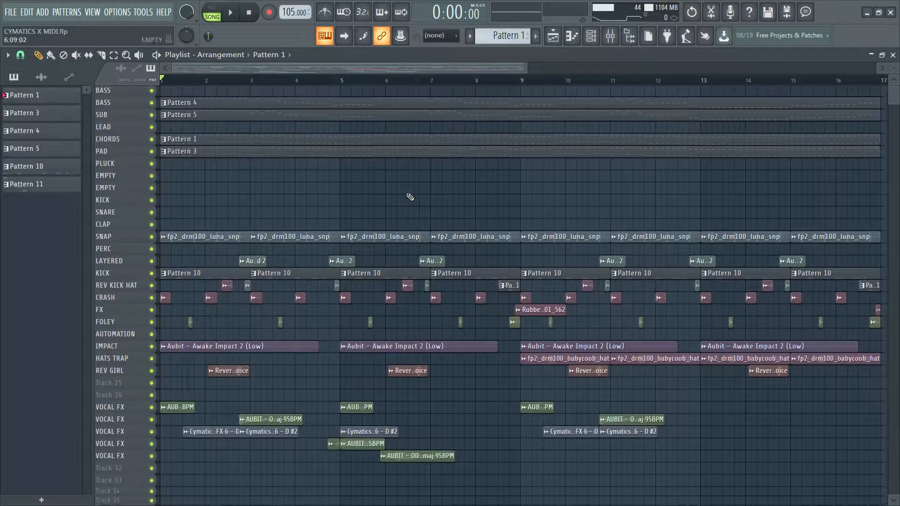
pyautogui.scroll(2, 894, 68)
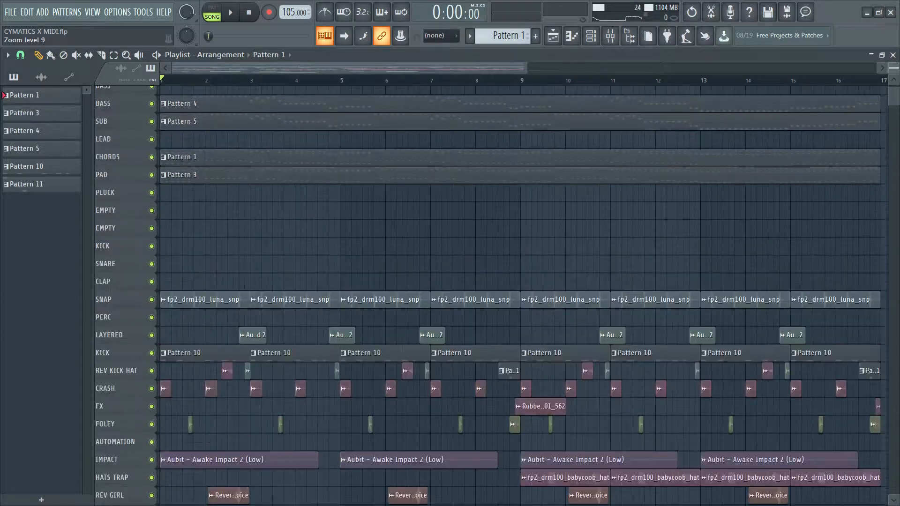
pyautogui.press('F9')
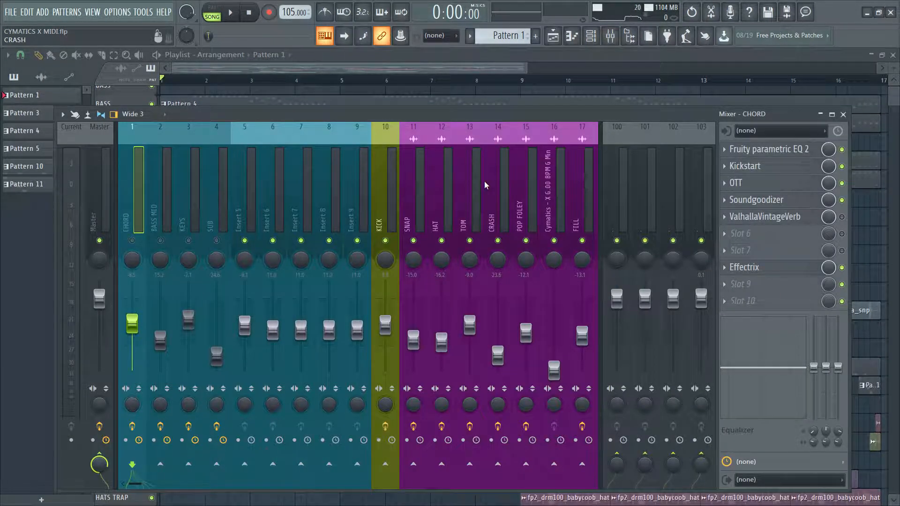
# Play the song from the start with the CHORD, BASS MID, KEYS and SUB inserts unmuted and show the mixer levels.
pyautogui.press('F9')
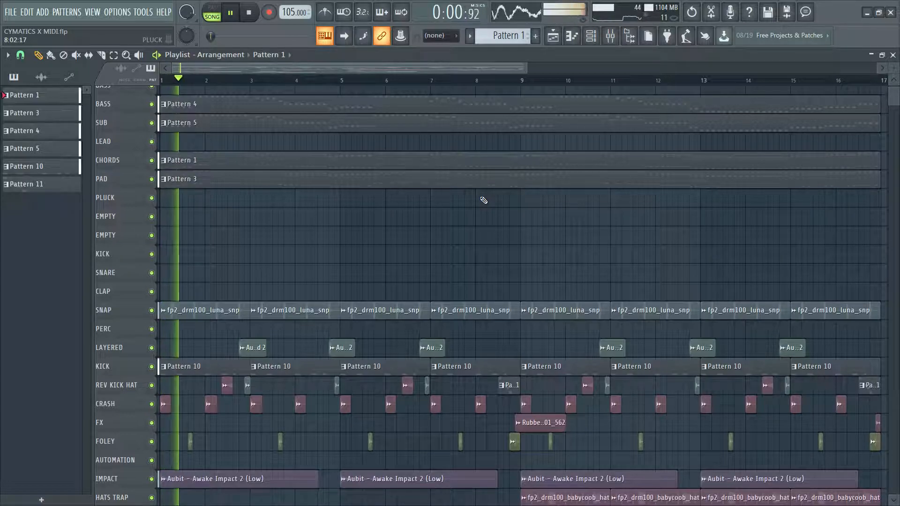
pyautogui.scroll(-2, 482, 209)
pyautogui.press('F9')
pyautogui.press('F9')
pyautogui.press('F6')
pyautogui.press('F9')
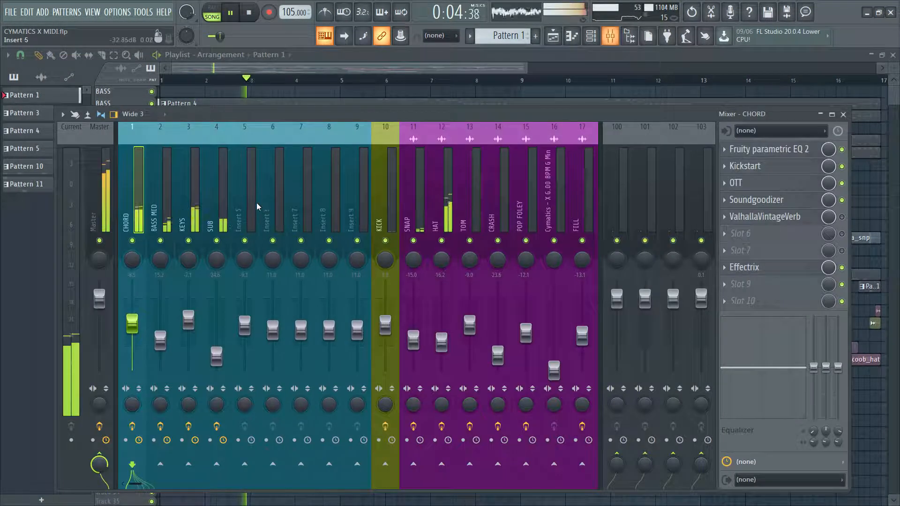
# Open the BoostPro plugin on the Master channel, examine its settings during playback and return to the playlist.
pyautogui.click(111, 222)
pyautogui.click(775, 153)
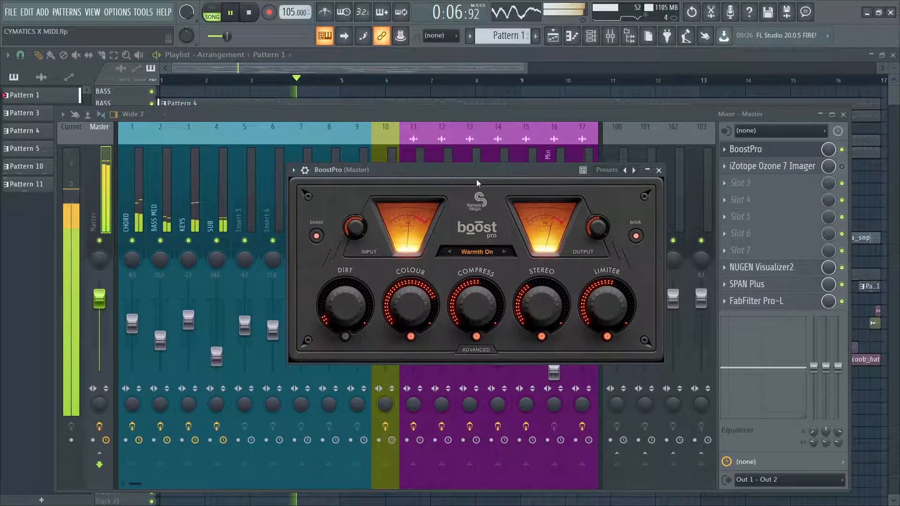
pyautogui.moveTo(480, 168); pyautogui.dragTo(432, 131)
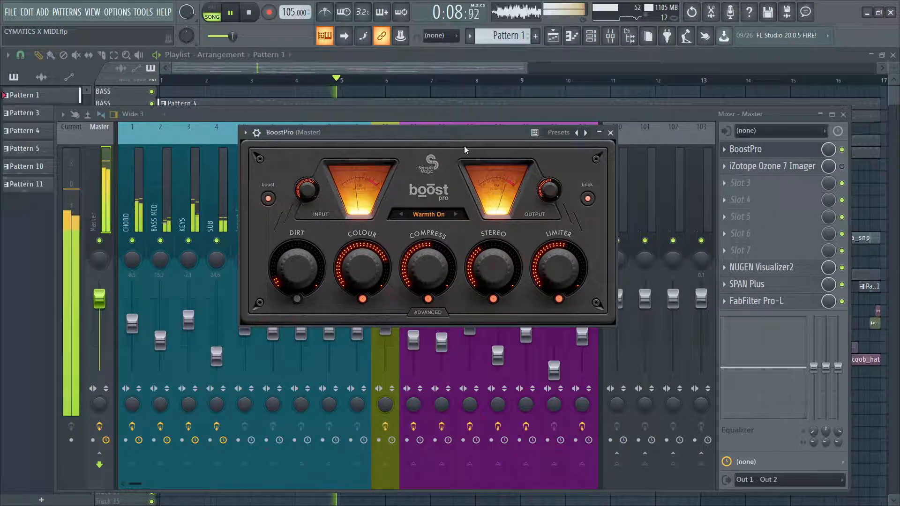
pyautogui.press('F5')
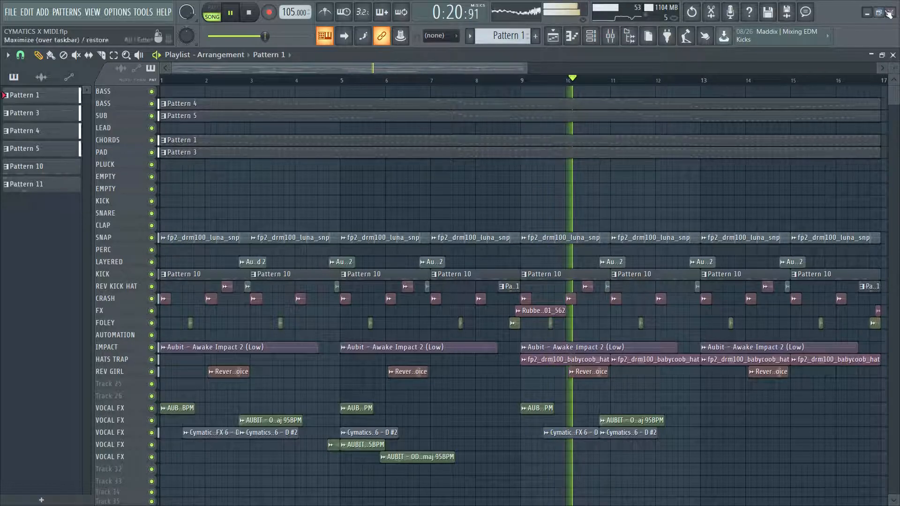
# Examine the playlist from the CHORDS track down to the VOCAL FX tracks during playback, then stop the song.
pyautogui.scroll(-1, 504, 230)
pyautogui.moveTo(894, 69); pyautogui.dragTo(893, 63)
pyautogui.scroll(-5, 842, 128)
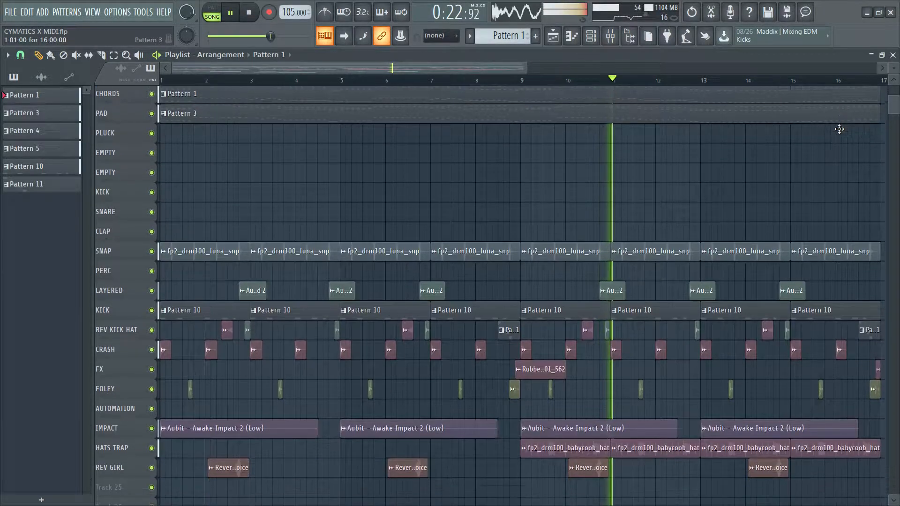
pyautogui.scroll(-4, 844, 133)
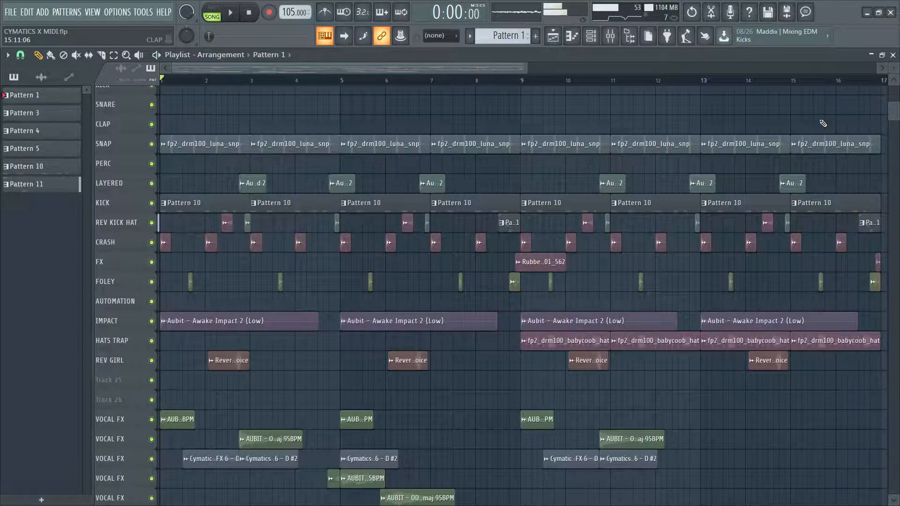
pyautogui.scroll(-5, 822, 123)
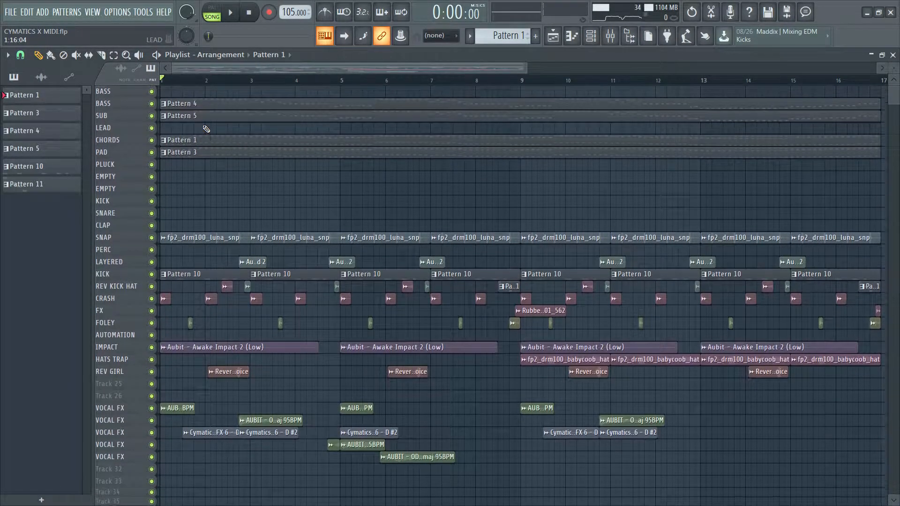
# Open the BASS track's Pattern 4 in the piano roll, audition it in pattern mode and return to the playlist.
pyautogui.doubleClick(193, 110)
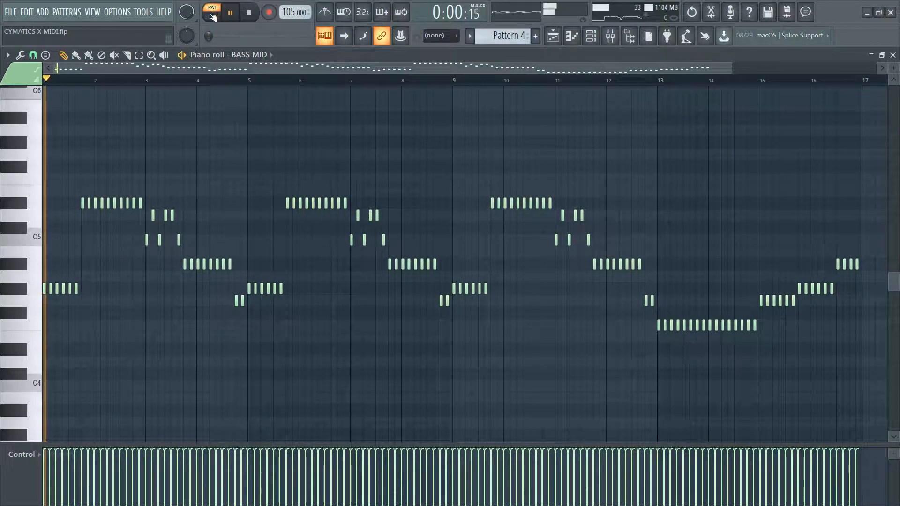
pyautogui.press('space')
pyautogui.press('F5')
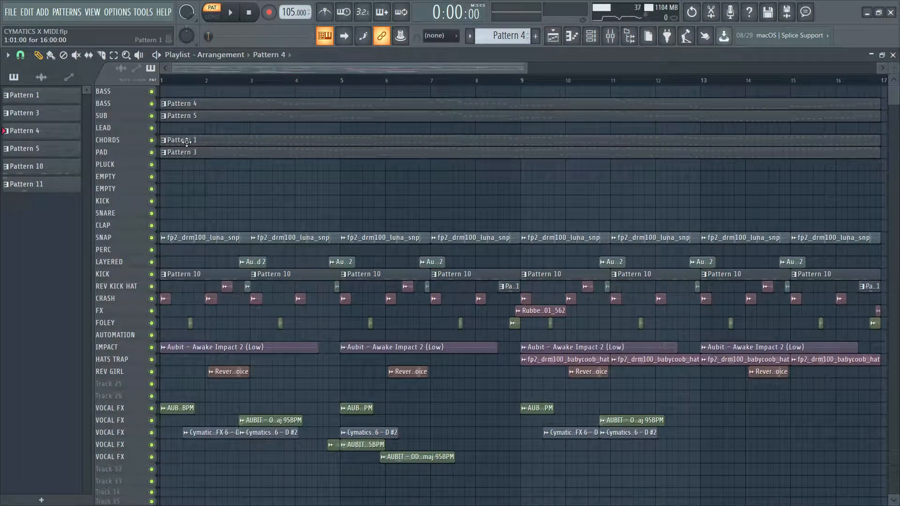
# Open the SUB track's Pattern 5 in the piano roll, audition its notes and return to the playlist.
pyautogui.doubleClick(187, 117)
pyautogui.scroll(-4, 258, 185)
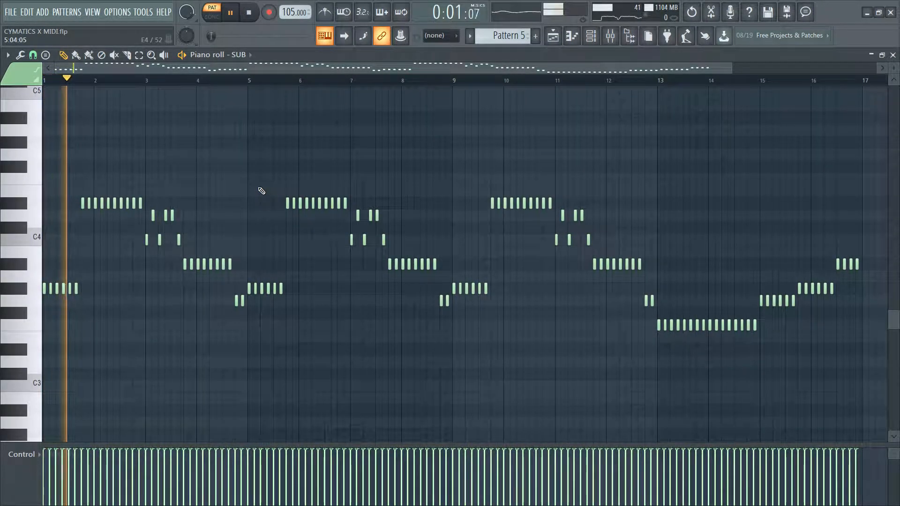
pyautogui.press('F5')
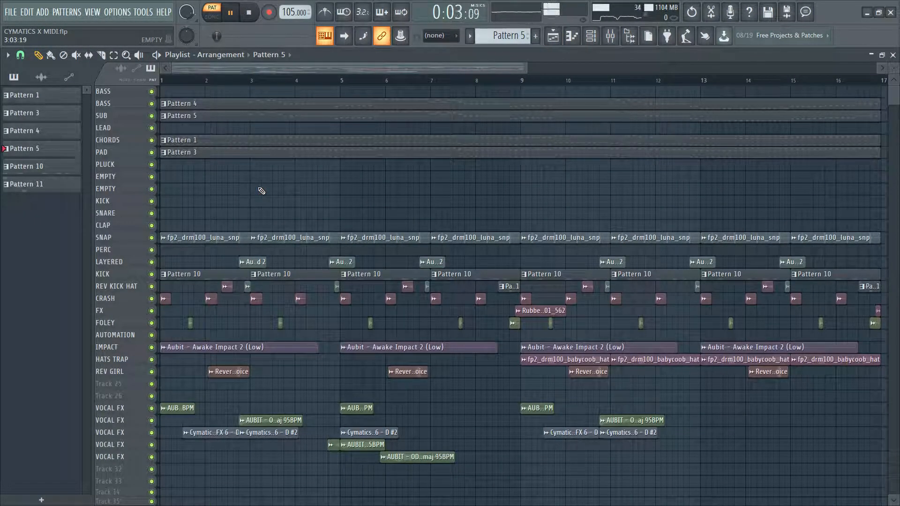
pyautogui.press('F5')
pyautogui.press('space')
pyautogui.press('F5')
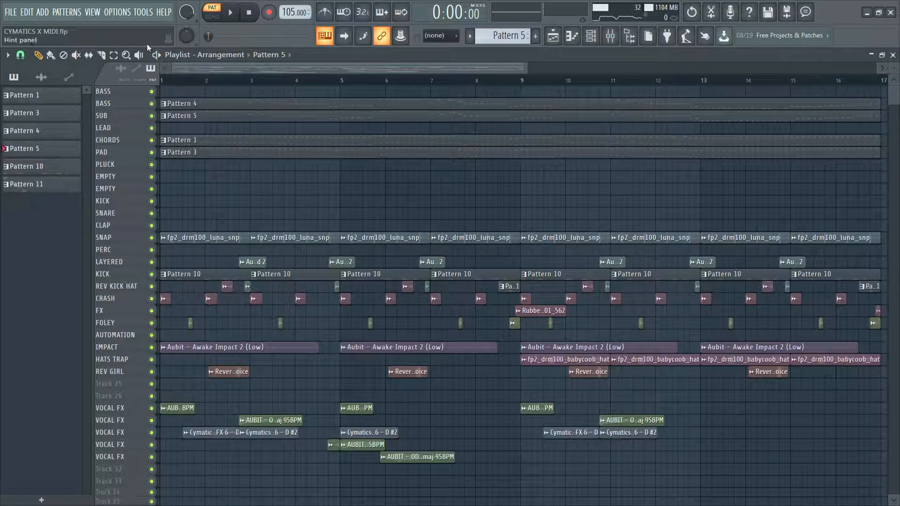
# Examine the clips in the first bars of the playlist up close, from the drum tracks down to the VOCAL FX tracks.
pyautogui.click(126, 57)
pyautogui.click(197, 151)
pyautogui.rightClick(281, 185)
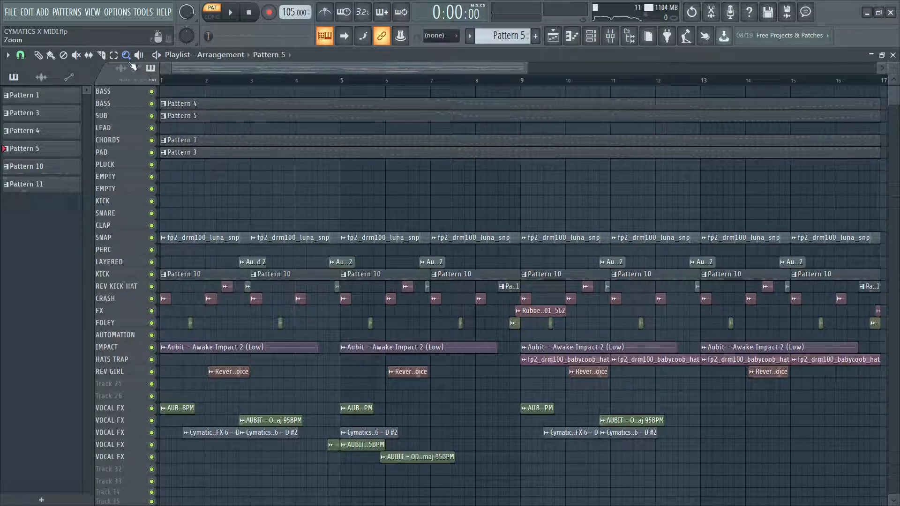
pyautogui.click(384, 249)
pyautogui.scroll(2, 249, 366)
pyautogui.scroll(-2, 251, 367)
pyautogui.scroll(-6, 250, 368)
pyautogui.scroll(3, 251, 370)
pyautogui.scroll(-2, 292, 331)
pyautogui.scroll(1, 292, 330)
pyautogui.moveTo(895, 78); pyautogui.dragTo(892, 71)
pyautogui.scroll(2, 125, 180)
pyautogui.scroll(-4, 126, 206)
pyautogui.scroll(1, 132, 194)
pyautogui.scroll(-6, 132, 194)
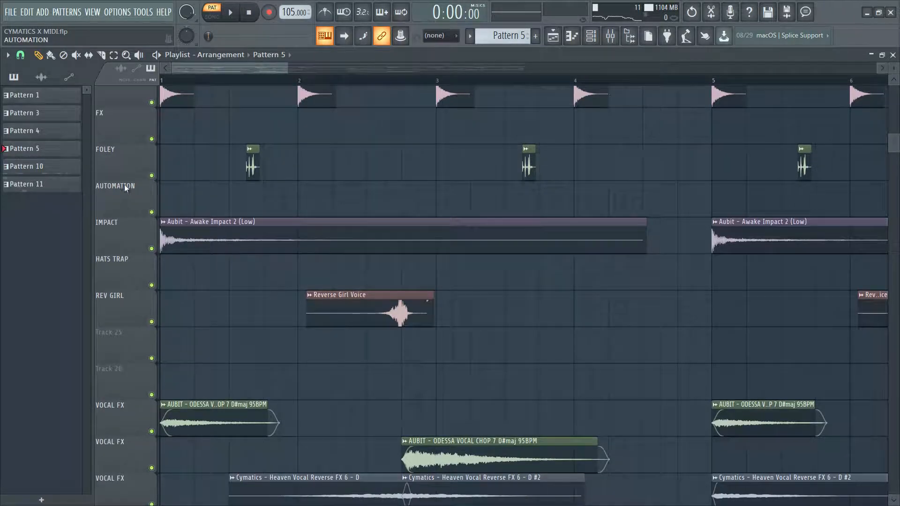
pyautogui.scroll(-2, 147, 256)
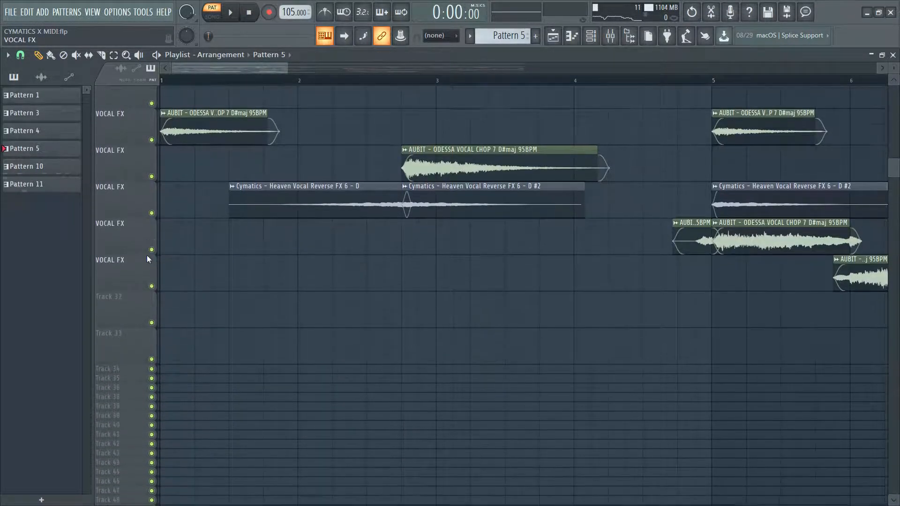
pyautogui.scroll(-2, 145, 285)
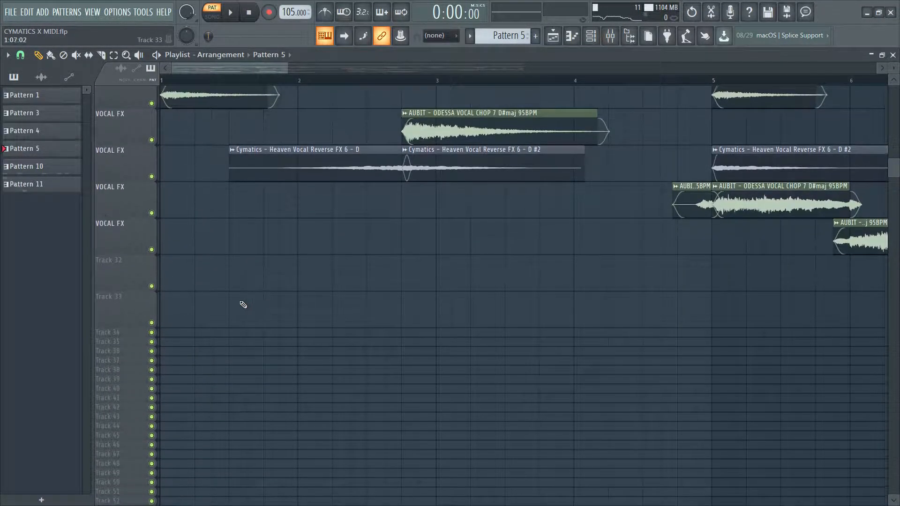
pyautogui.scroll(3, 271, 269)
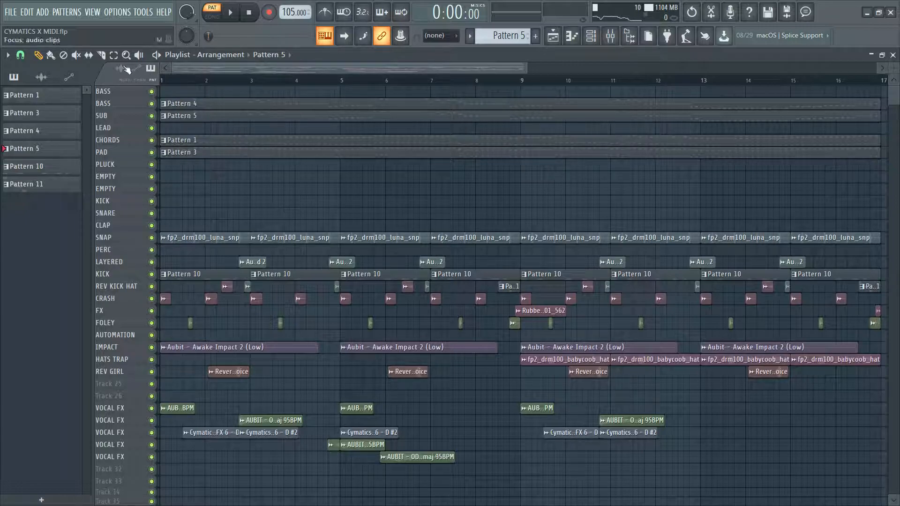
# Audition the KICK track's Pattern 10 in the piano roll and open the Kick instrument on its channel.
pyautogui.doubleClick(193, 272)
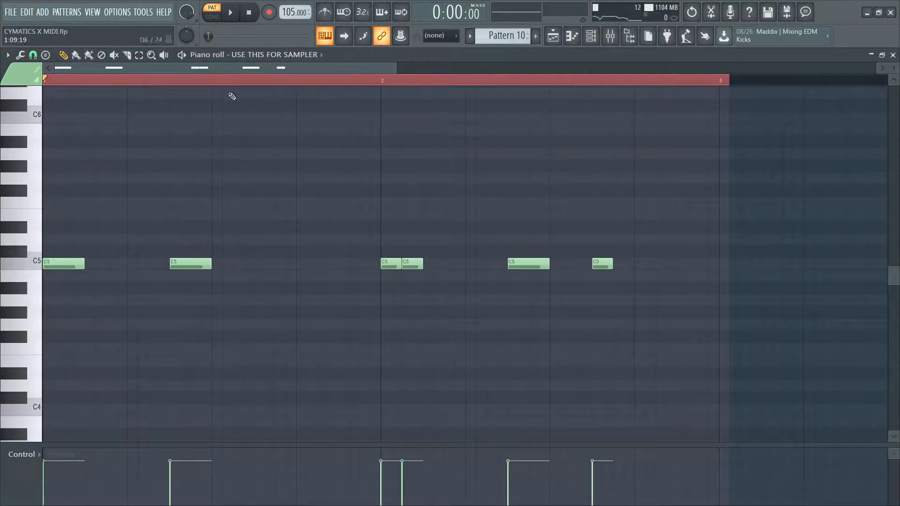
pyautogui.press('space')
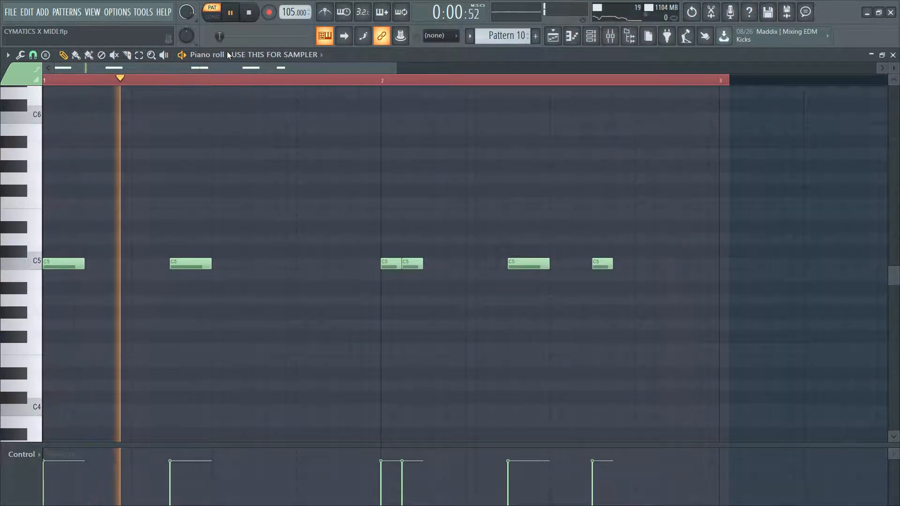
pyautogui.keyDown('ctrl'); pyautogui.rightClick(424, 127); pyautogui.keyUp('ctrl')
pyautogui.keyDown('ctrl'); pyautogui.rightClick(425, 127); pyautogui.keyUp('ctrl')
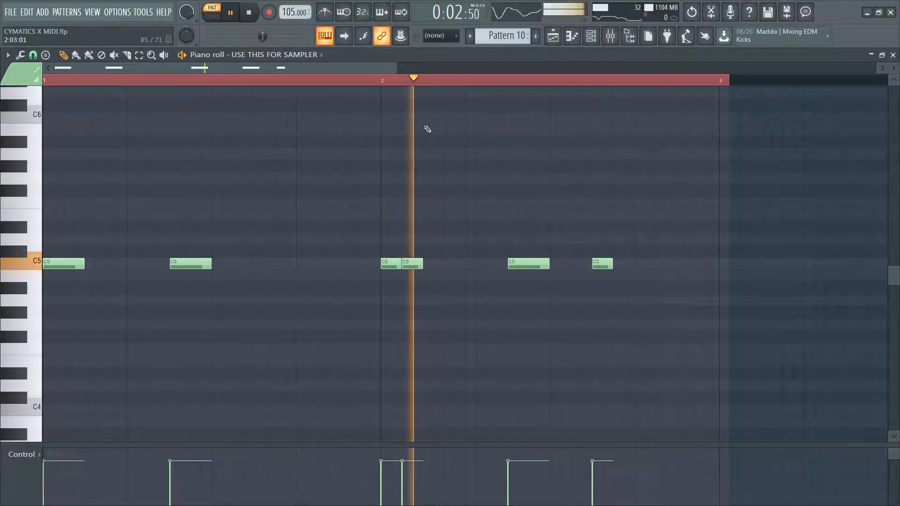
pyautogui.press('F6')
pyautogui.click(262, 167)
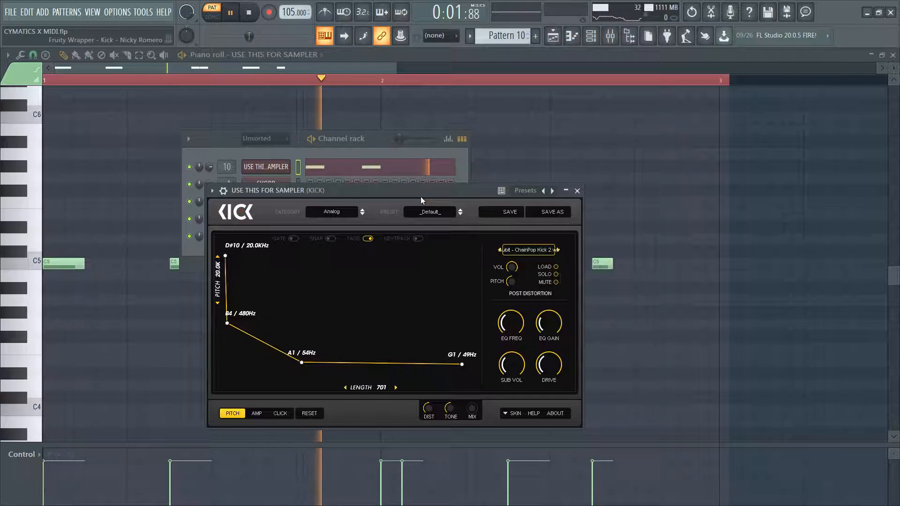
# Open The Glue compressor on the KICK mixer insert, then stop playback and return to the playlist.
pyautogui.press('F9')
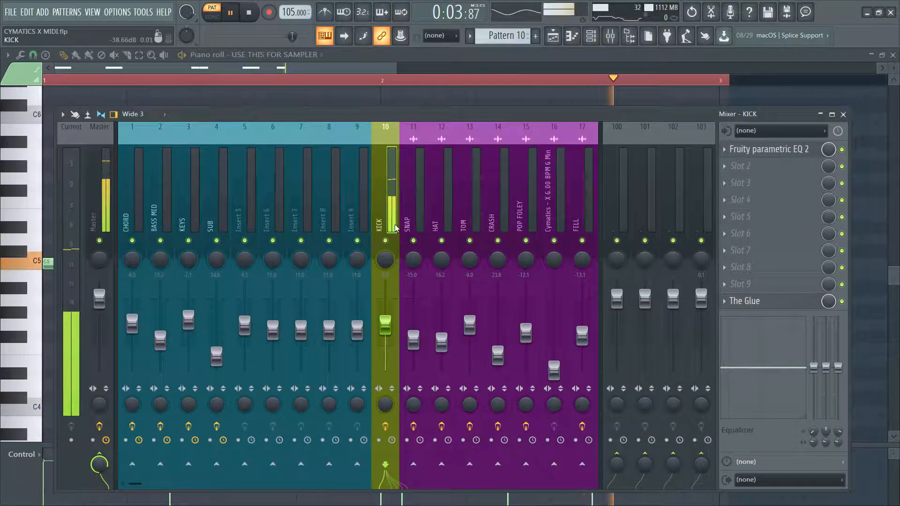
pyautogui.click(778, 307)
pyautogui.moveTo(93, 115); pyautogui.dragTo(255, 136)
pyautogui.press('space')
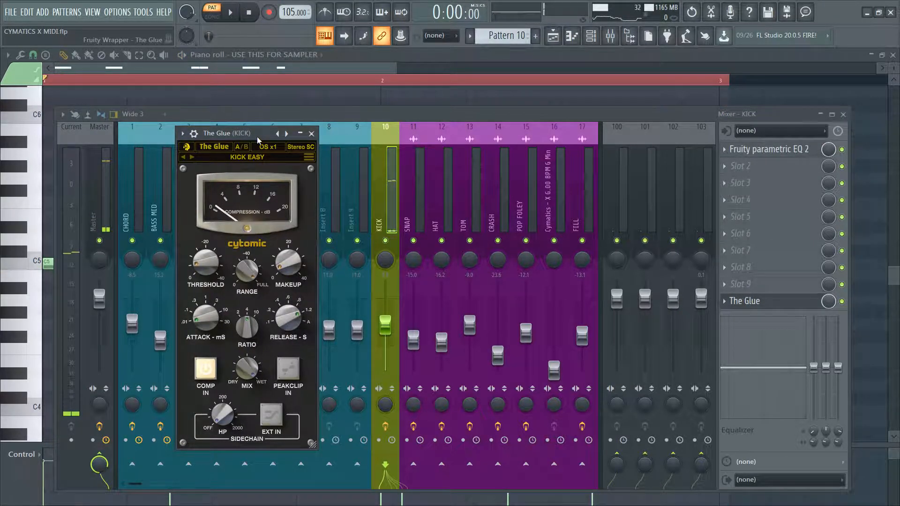
pyautogui.press('F5')
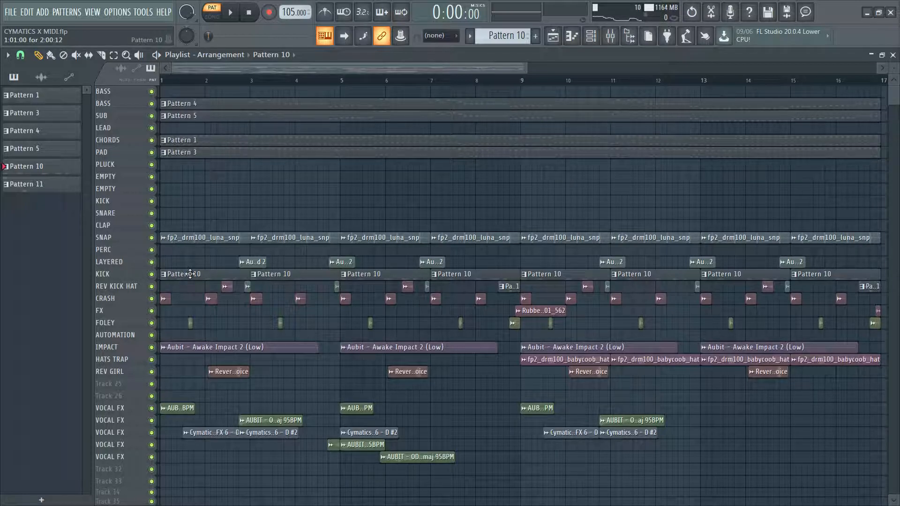
# Open Fruity parametric EQ 2 on the KICK mixer insert and examine its EQ curve.
pyautogui.press('F9')
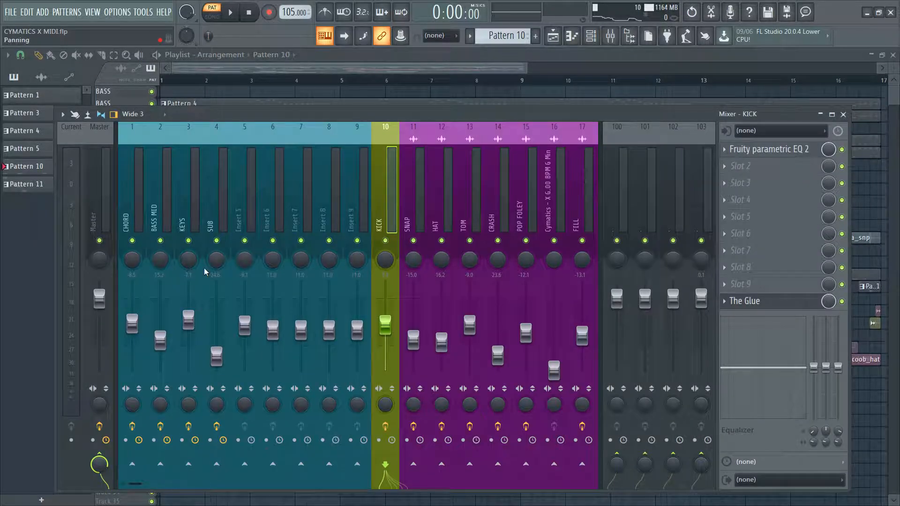
pyautogui.click(789, 156)
pyautogui.click(791, 157)
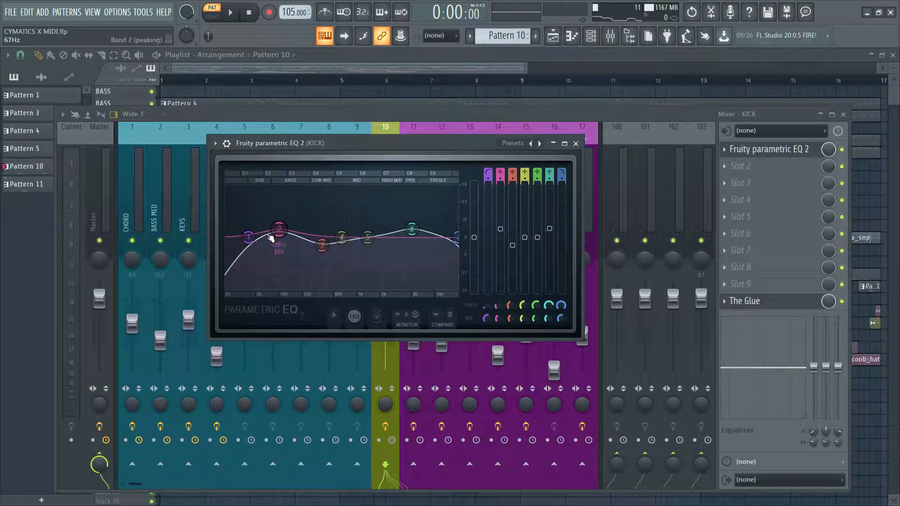
pyautogui.moveTo(308, 145); pyautogui.dragTo(311, 162)
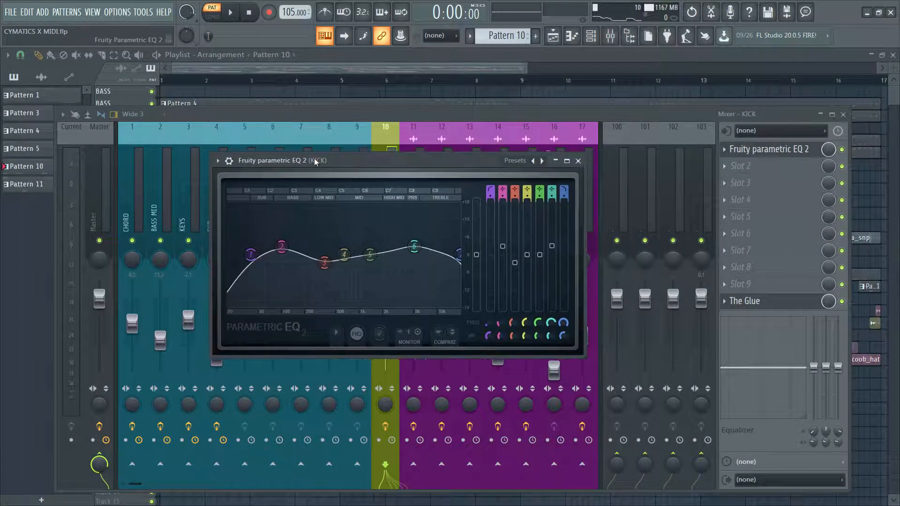
# Examine The Glue compressor's settings on the KICK insert while playing Pattern 10, then return to the playlist.
pyautogui.click(783, 301)
pyautogui.moveTo(253, 135); pyautogui.dragTo(405, 148)
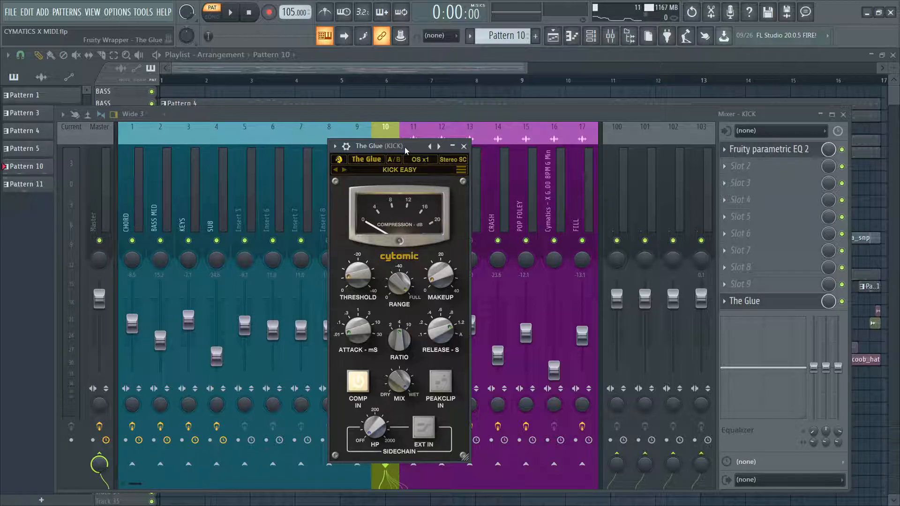
pyautogui.moveTo(362, 256)
pyautogui.press('space')
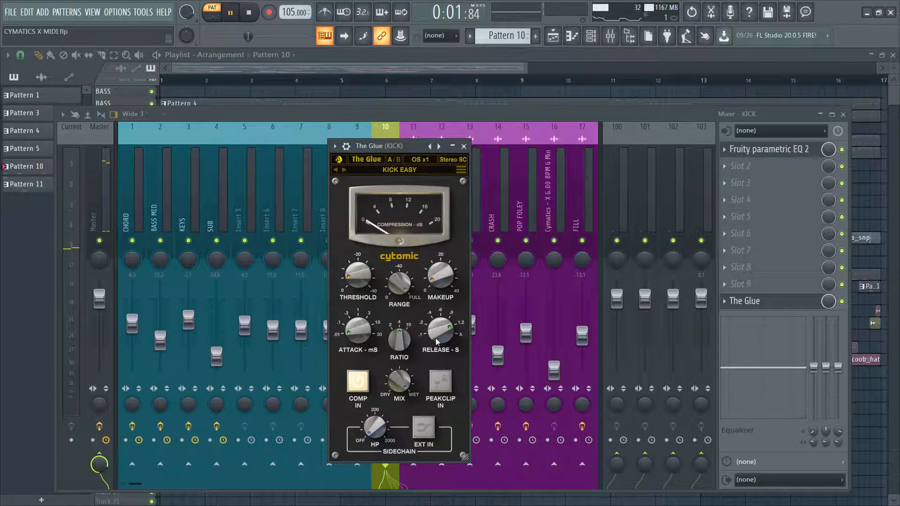
pyautogui.press('space')
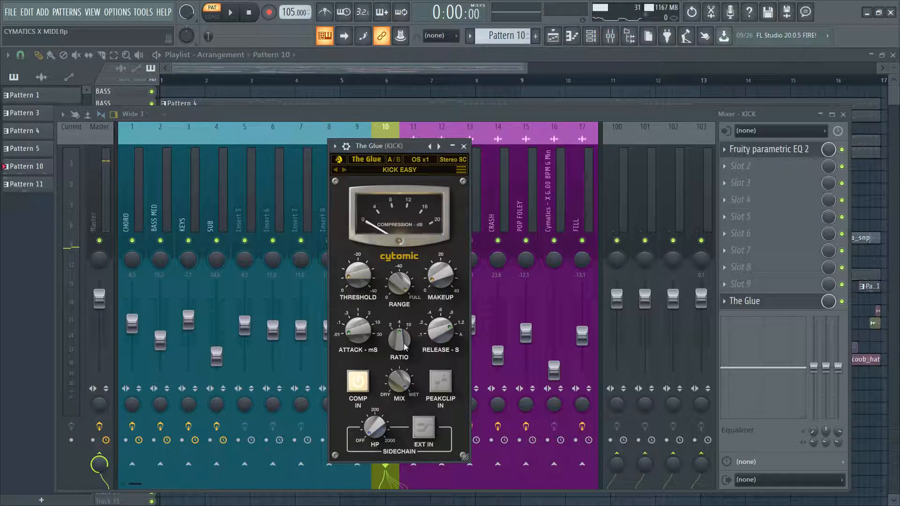
pyautogui.press('F5')
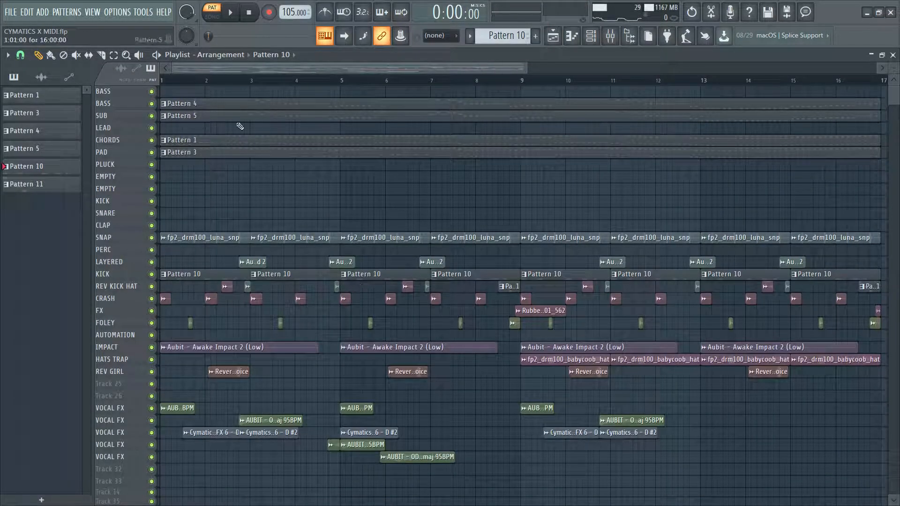
# Zoom in on the drum tracks in the playlist, and compare the effect slots of the SNAP and KICK mixer inserts.
pyautogui.click(129, 57)
pyautogui.click(195, 377)
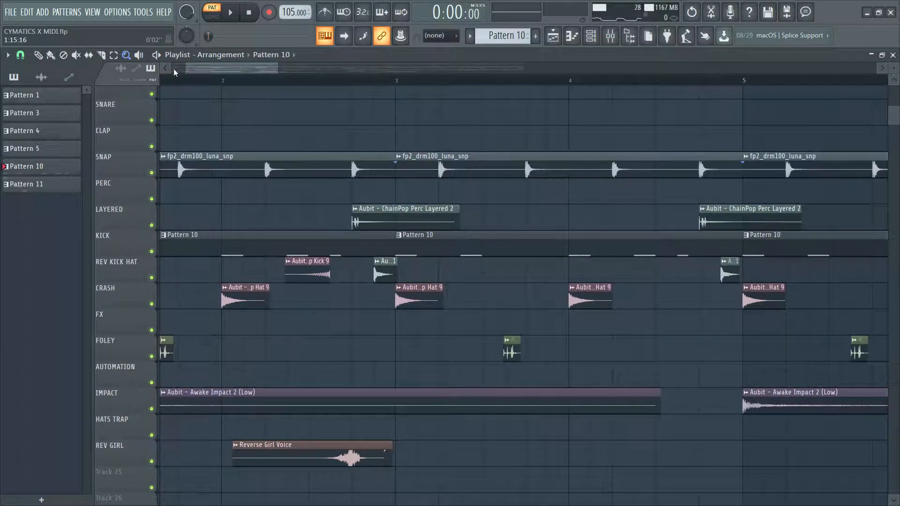
pyautogui.press('F9')
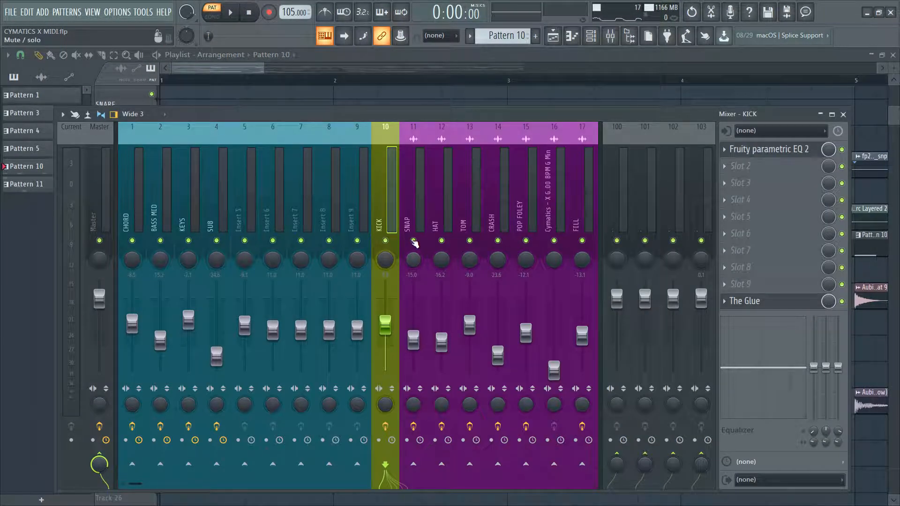
pyautogui.scroll(-13, 449, 216)
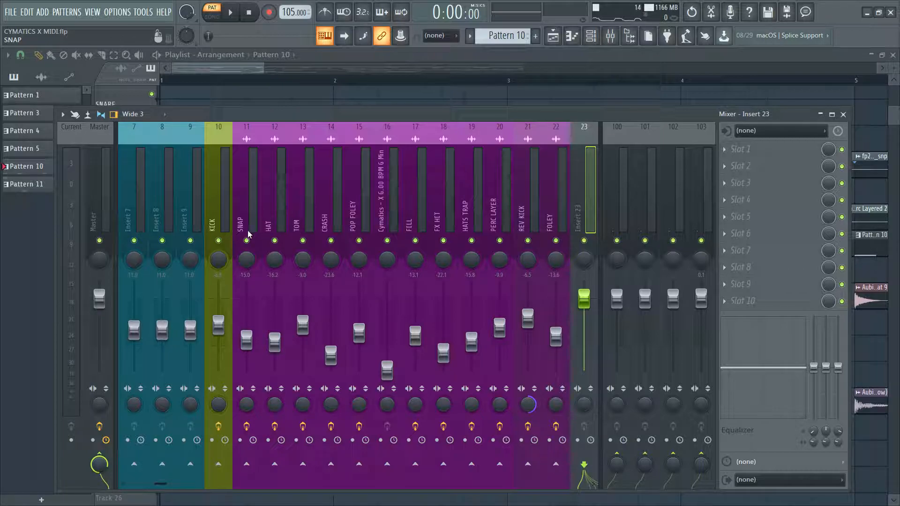
pyautogui.click(240, 223)
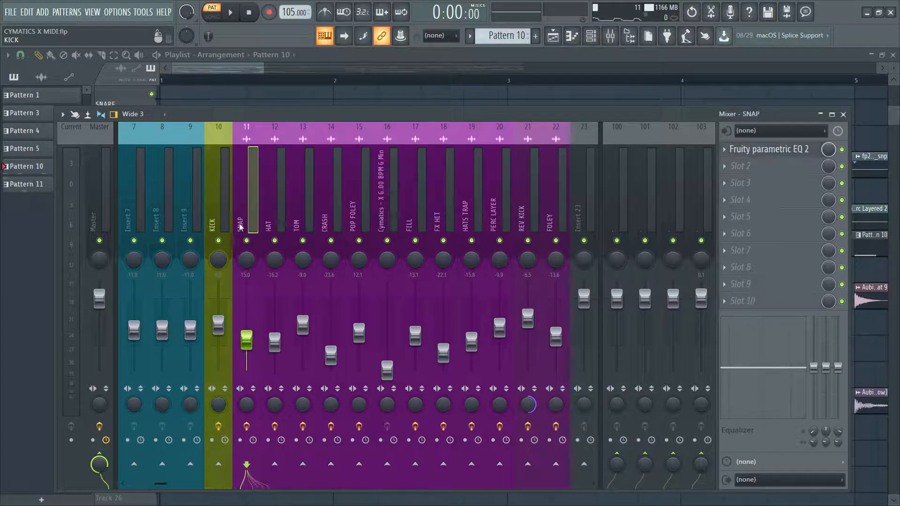
pyautogui.click(216, 222)
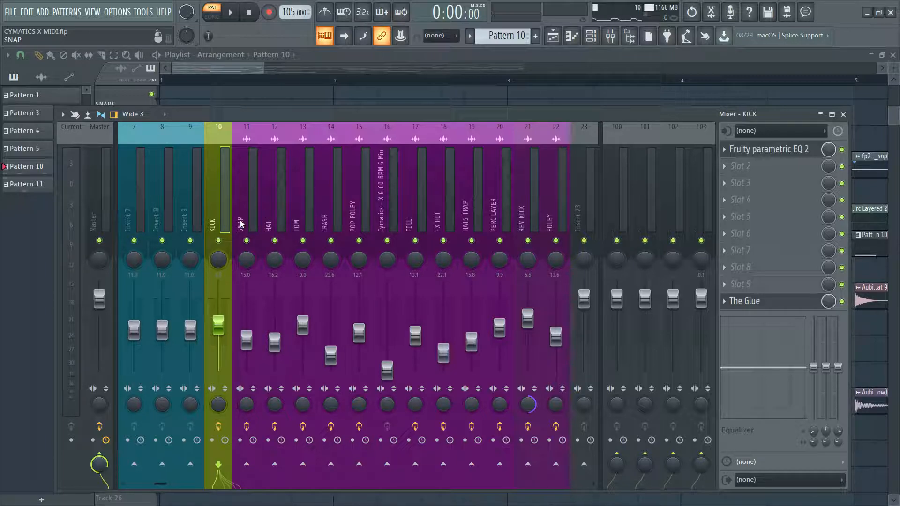
# Look through the remaining percussion, FX and vocal inserts in the mixer, and return to the playlist.
pyautogui.moveTo(382, 220); pyautogui.dragTo(257, 215)
pyautogui.moveTo(309, 223); pyautogui.dragTo(381, 251)
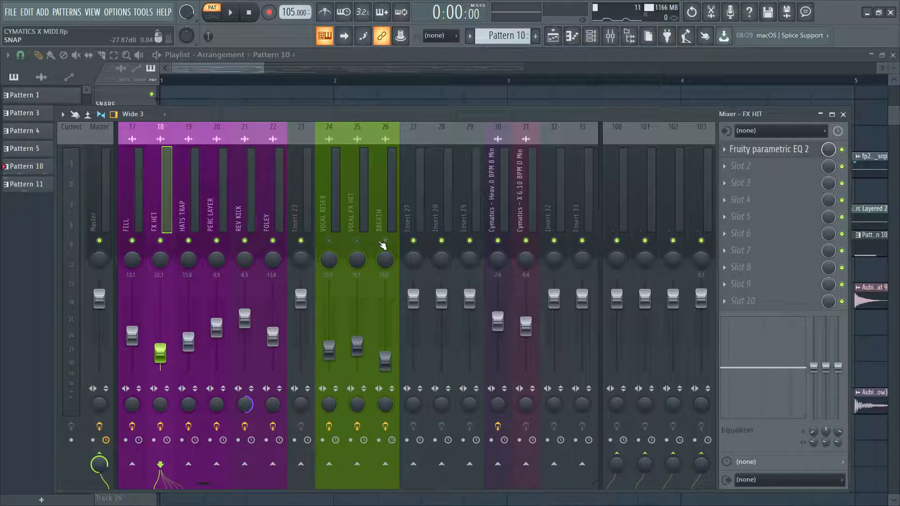
pyautogui.scroll(5, 253, 223)
pyautogui.press('F5')
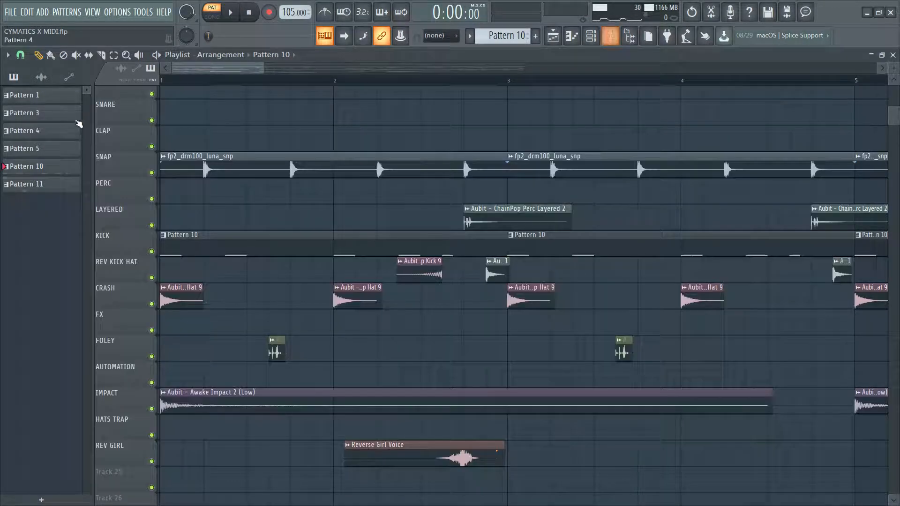
# Switch playback from pattern to song mode and play the arrangement from bar 1.
pyautogui.press('F6')
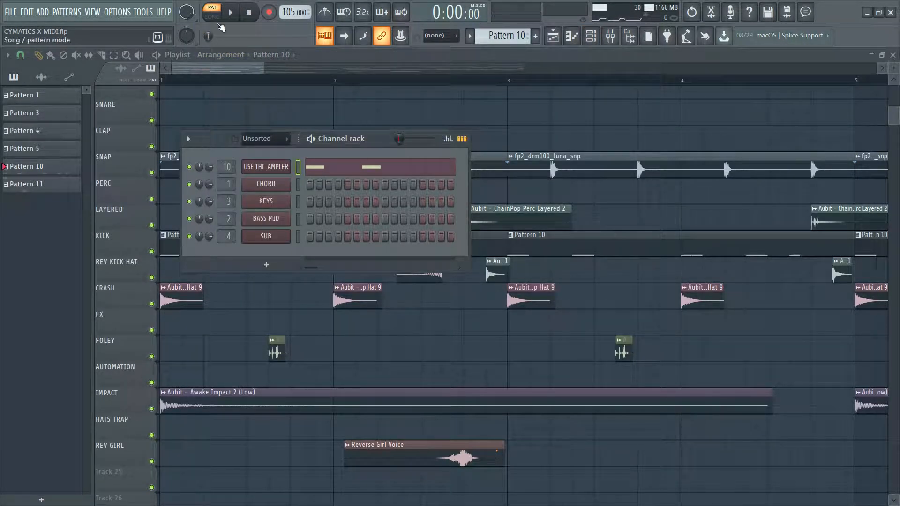
pyautogui.click(211, 13)
pyautogui.press('F6')
pyautogui.press('space')
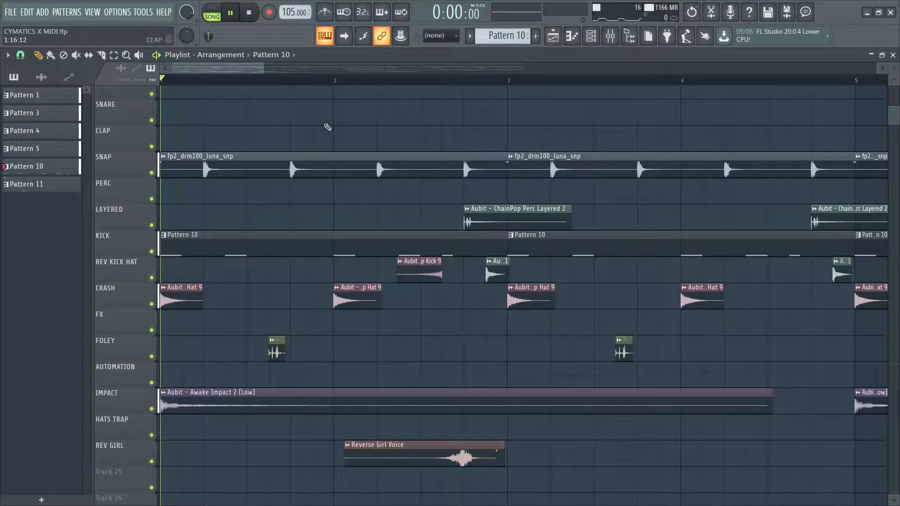
pyautogui.keyDown('ctrl'); pyautogui.rightClick(546, 354); pyautogui.keyUp('ctrl')
pyautogui.scroll(5, 518, 301)
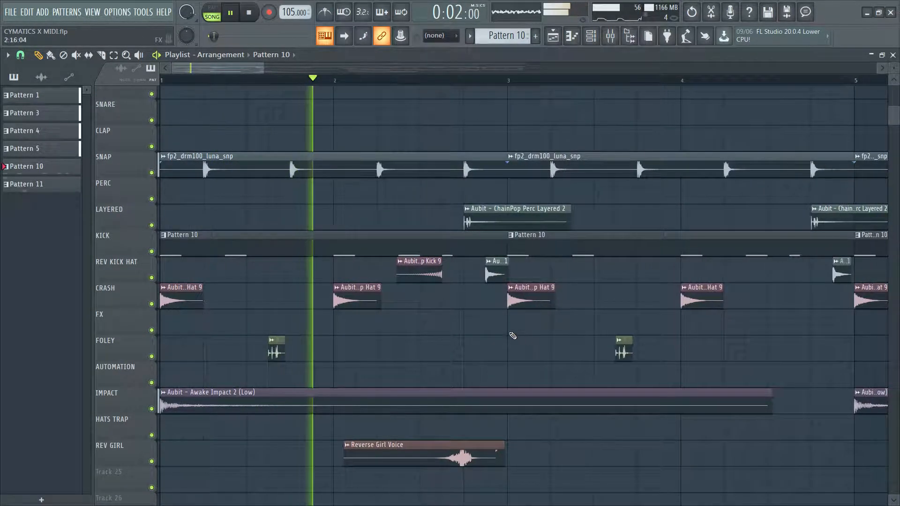
# Mute the CHORD, BASS MID, KEYS and SUB mixer inserts during playback, and return to the playlist.
pyautogui.press('F9')
pyautogui.scroll(5, 155, 209)
pyautogui.click(134, 219)
pyautogui.click(132, 240)
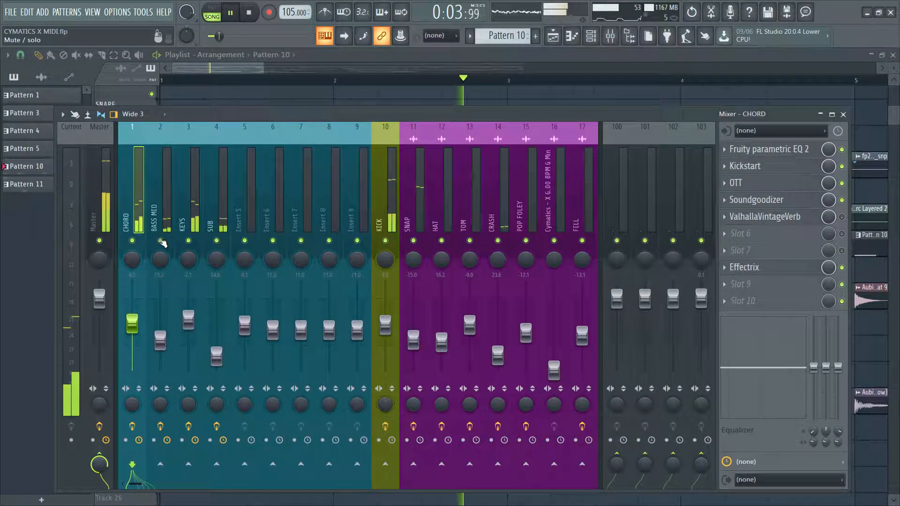
pyautogui.click(160, 241)
pyautogui.click(188, 240)
pyautogui.click(217, 240)
pyautogui.press('F9')
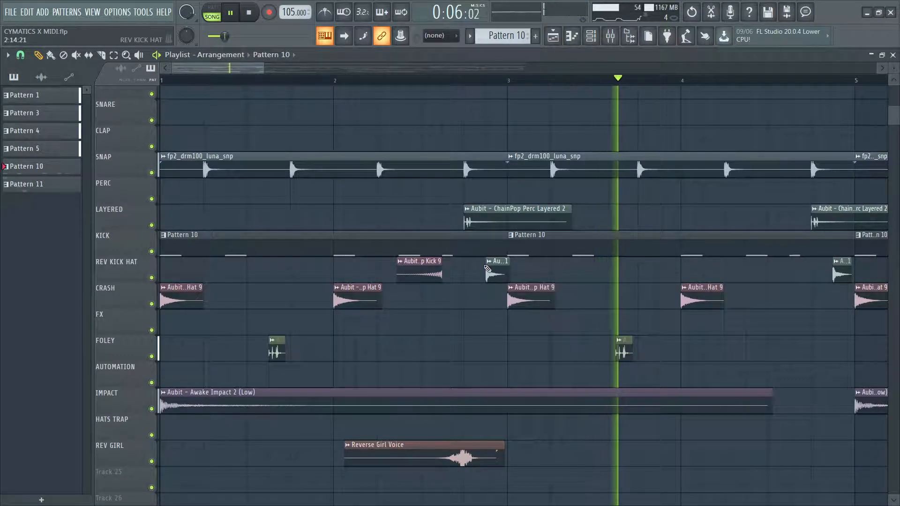
# Audition the drum tracks without the melodic parts, stop playback, and widen the playlist view to about 12 bars.
pyautogui.click(893, 80)
pyautogui.moveTo(893, 69)
pyautogui.mouseDown()
pyautogui.moveTo(893, 81)
pyautogui.moveTo(893, 70)
pyautogui.mouseUp()
pyautogui.scroll(-2, 520, 137)
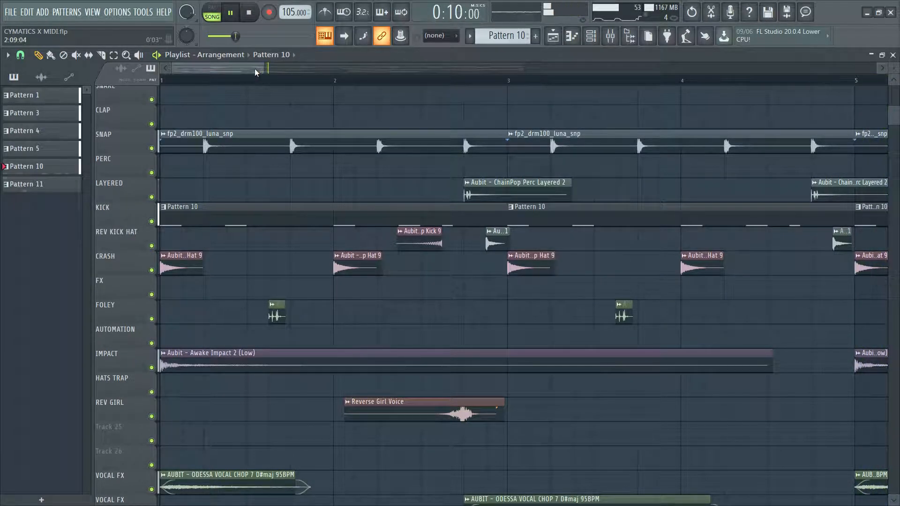
pyautogui.moveTo(258, 69); pyautogui.dragTo(327, 101)
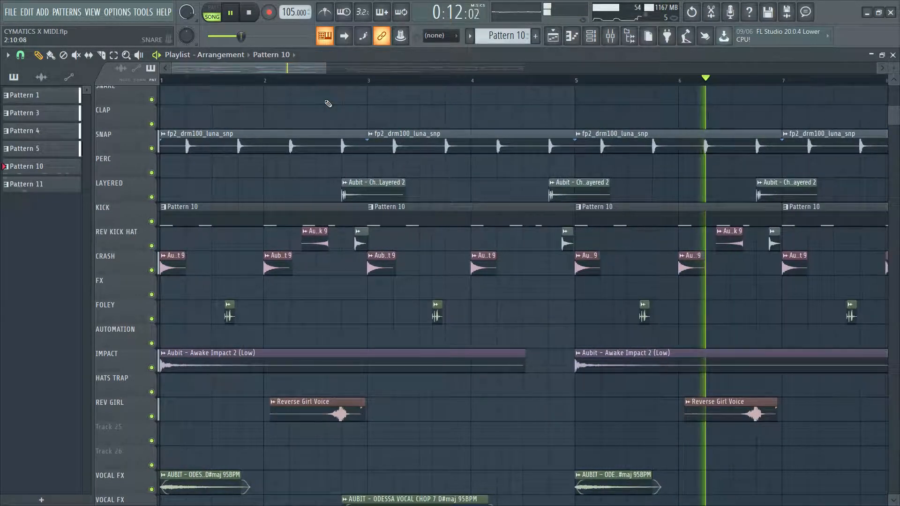
pyautogui.press('space')
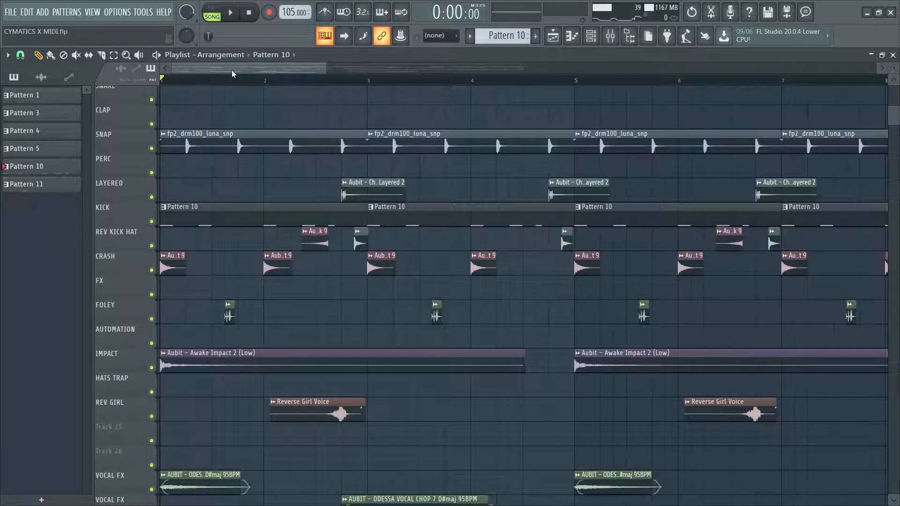
pyautogui.moveTo(326, 69); pyautogui.dragTo(432, 90)
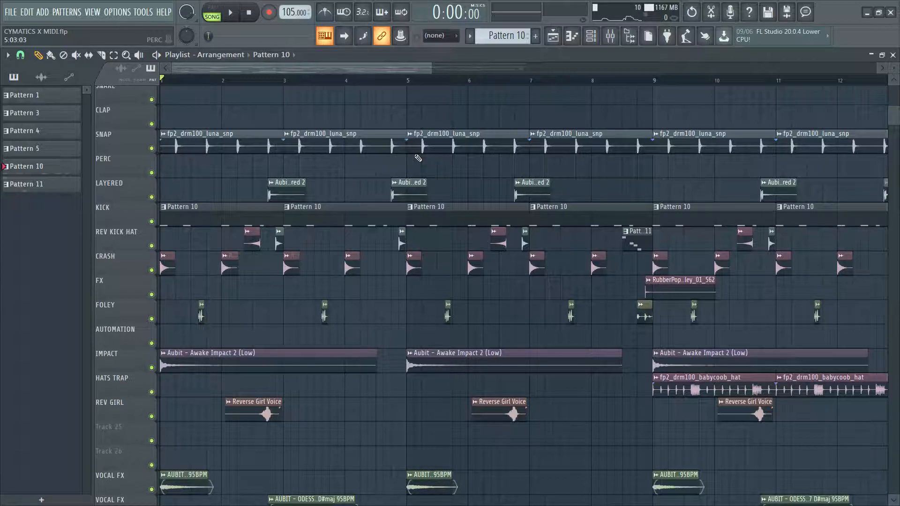
# Show all sample folders in the browser, and collapse the Things That Go Pop and Foley folders.
pyautogui.hotkey('alt', 'F8')
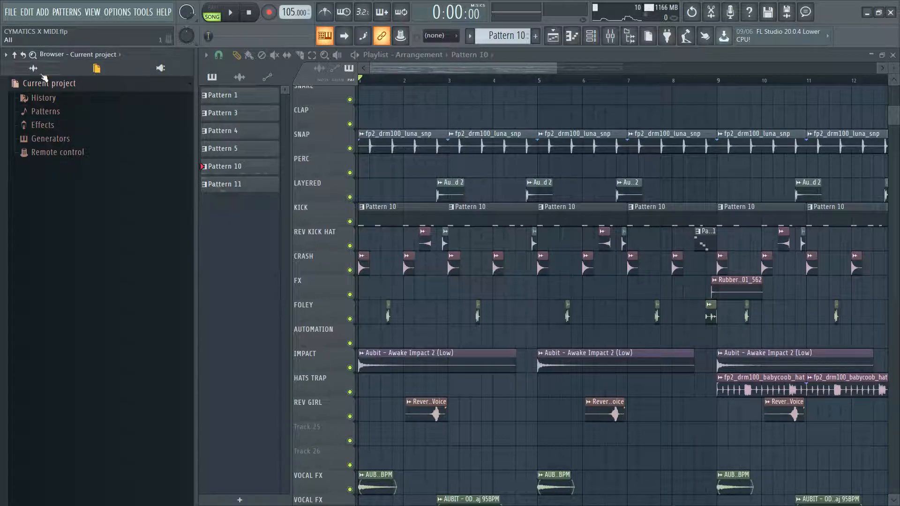
pyautogui.click(32, 68)
pyautogui.scroll(15, 40, 185)
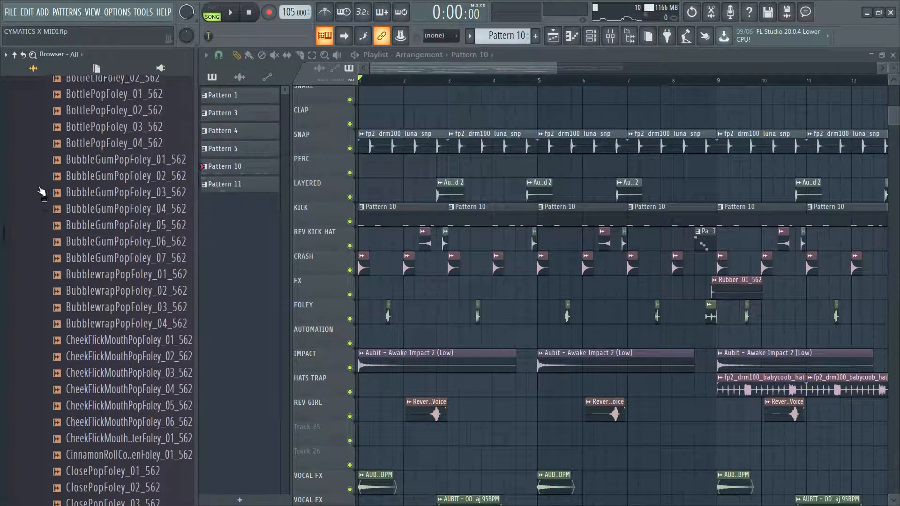
pyautogui.scroll(8, 41, 187)
pyautogui.scroll(-4, 65, 192)
pyautogui.click(68, 193)
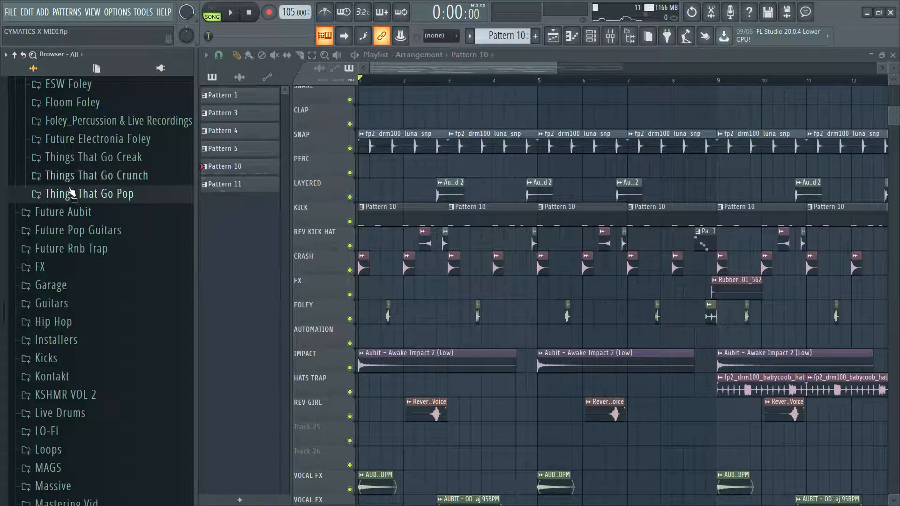
pyautogui.scroll(3, 54, 161)
pyautogui.click(53, 152)
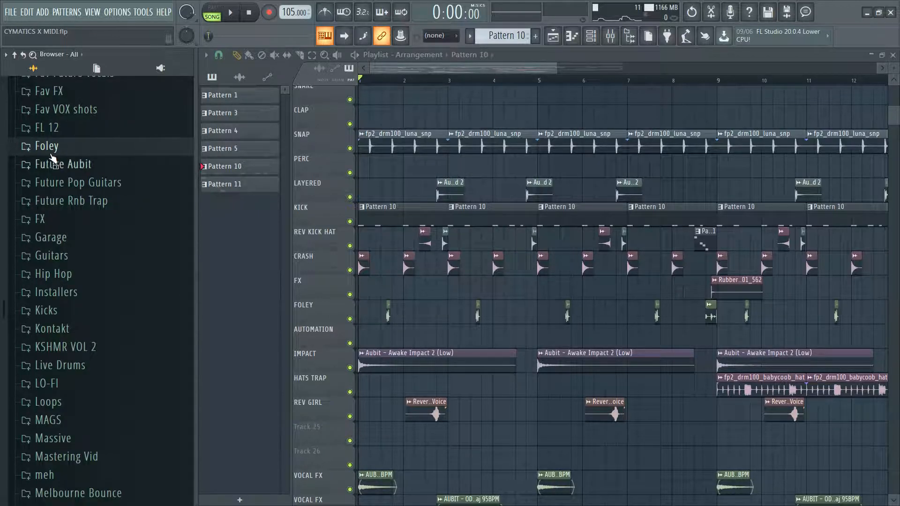
# Look through the browser's sample folders and expand the Foley folder to examine its packs.
pyautogui.scroll(5, 47, 197)
pyautogui.scroll(-3, 52, 201)
pyautogui.scroll(4, 60, 225)
pyautogui.click(65, 244)
pyautogui.scroll(-3, 65, 248)
pyautogui.scroll(-5, 62, 210)
pyautogui.scroll(4, 56, 177)
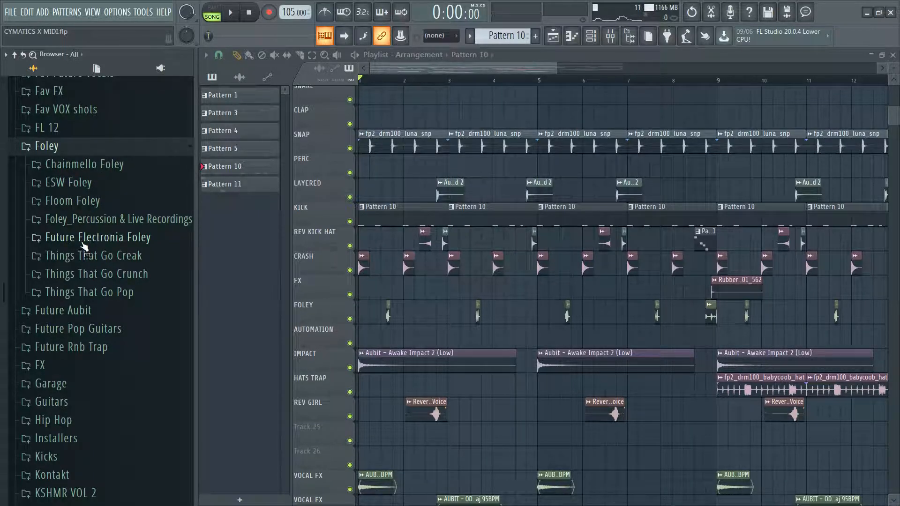
# Audition several one-shots in the Things That Go Creak foley pack, including BikeFrameBagFoley_03_573.
pyautogui.click(120, 256)
pyautogui.click(70, 272)
pyautogui.click(126, 184)
pyautogui.click(127, 168)
pyautogui.click(134, 234)
pyautogui.click(132, 331)
pyautogui.click(124, 368)
pyautogui.scroll(-4, 124, 365)
pyautogui.click(120, 304)
pyautogui.click(123, 386)
pyautogui.scroll(4, 124, 370)
pyautogui.click(120, 267)
pyautogui.scroll(2, 96, 147)
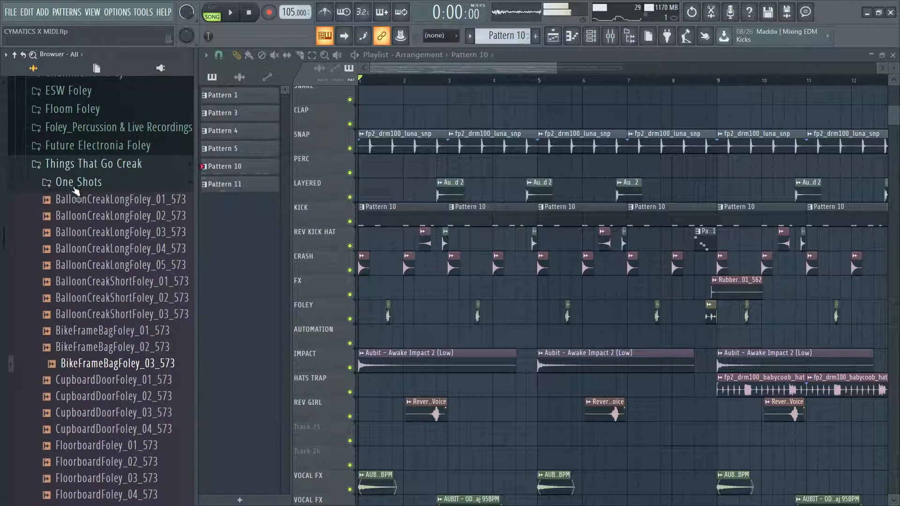
# Audition BottlePopFoley_03_562 in the Things That Go Pop pack, and expand the Future Aubit folder.
pyautogui.click(75, 184)
pyautogui.click(89, 169)
pyautogui.click(89, 180)
pyautogui.click(86, 217)
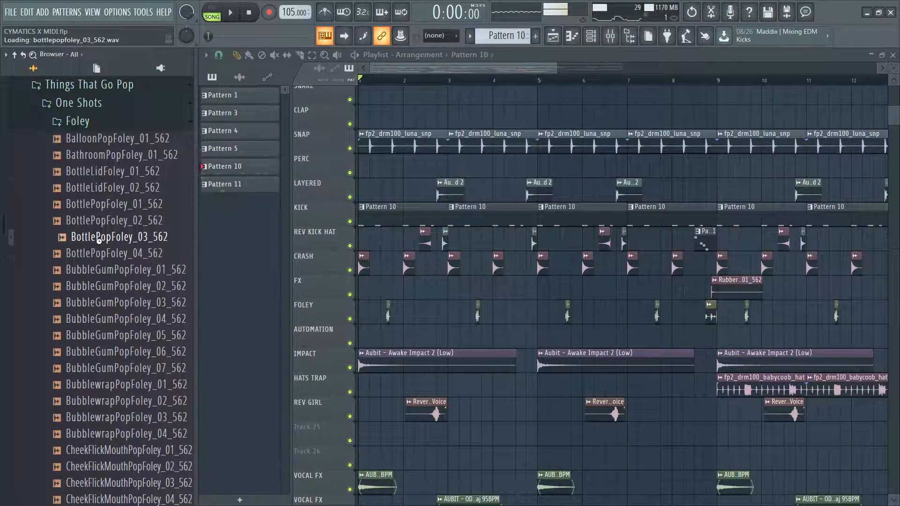
pyautogui.click(106, 91)
pyautogui.click(107, 102)
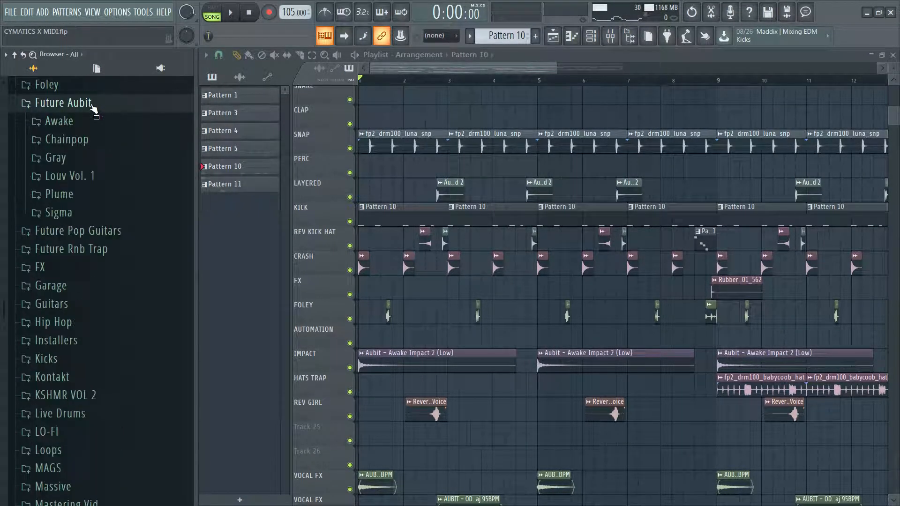
# Return to the Things That Go Pop foley one-shots, audition several including BubbleGumPopFoley_03_562, and collapse the Foley folder.
pyautogui.scroll(2, 77, 141)
pyautogui.click(50, 187)
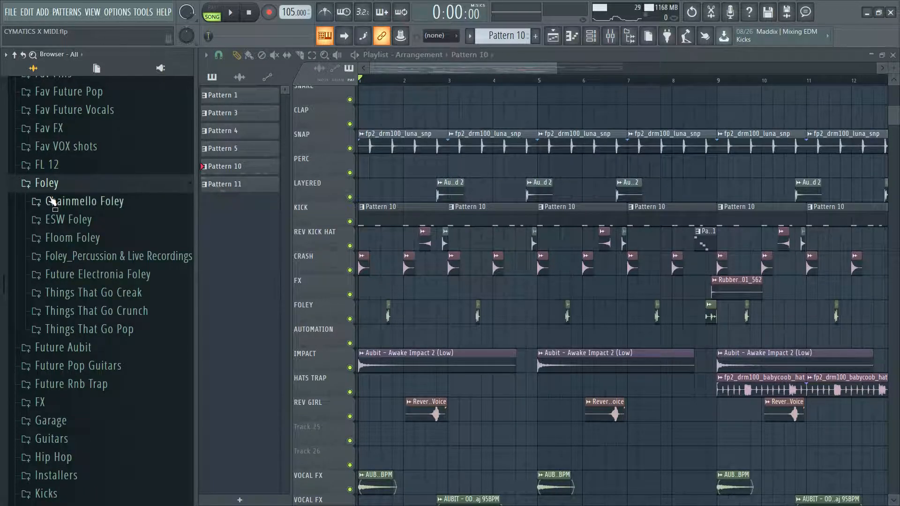
pyautogui.click(105, 330)
pyautogui.click(104, 204)
pyautogui.click(110, 253)
pyautogui.click(118, 270)
pyautogui.click(123, 303)
pyautogui.scroll(2, 117, 316)
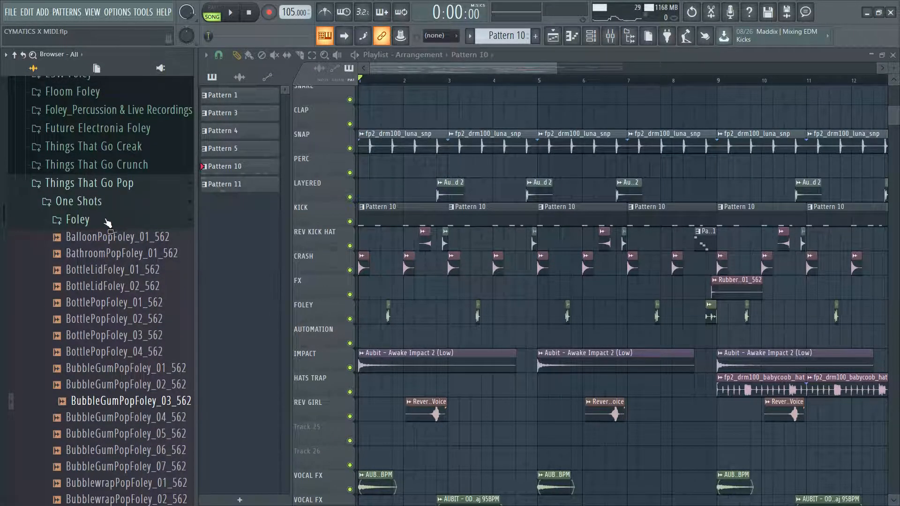
pyautogui.scroll(2, 103, 321)
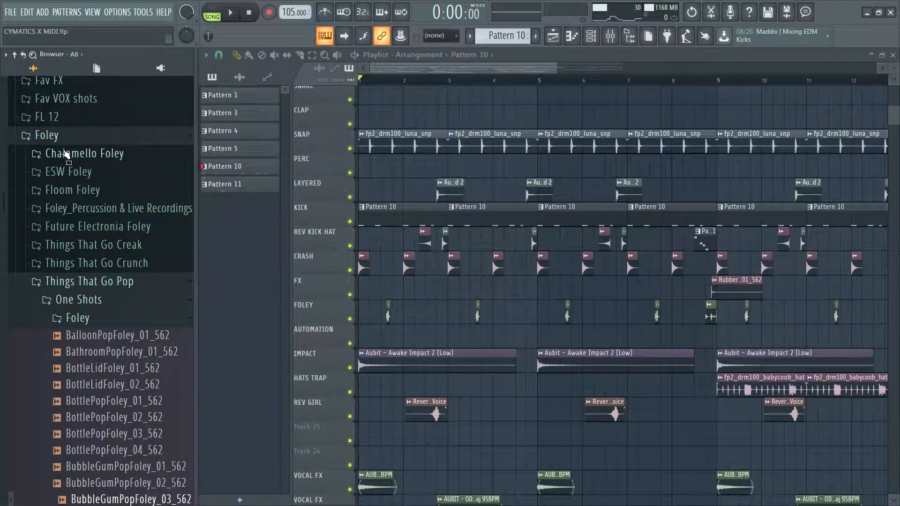
pyautogui.click(55, 136)
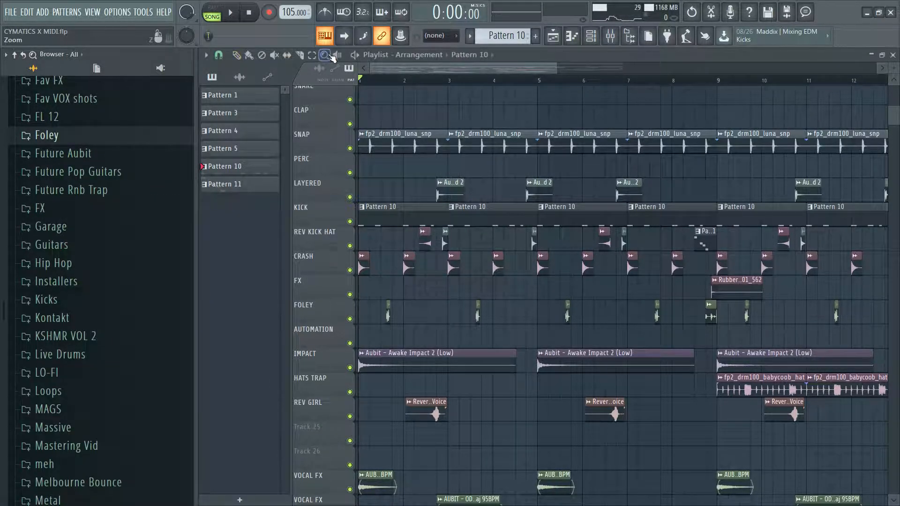
# Zoom in on the LAYERED, KICK, REV KICK HAT and CRASH tracks, play the arrangement from bar 1, and stop it.
pyautogui.click(325, 56)
pyautogui.click(445, 253)
pyautogui.moveTo(430, 67); pyautogui.dragTo(456, 67)
pyautogui.scroll(1, 432, 178)
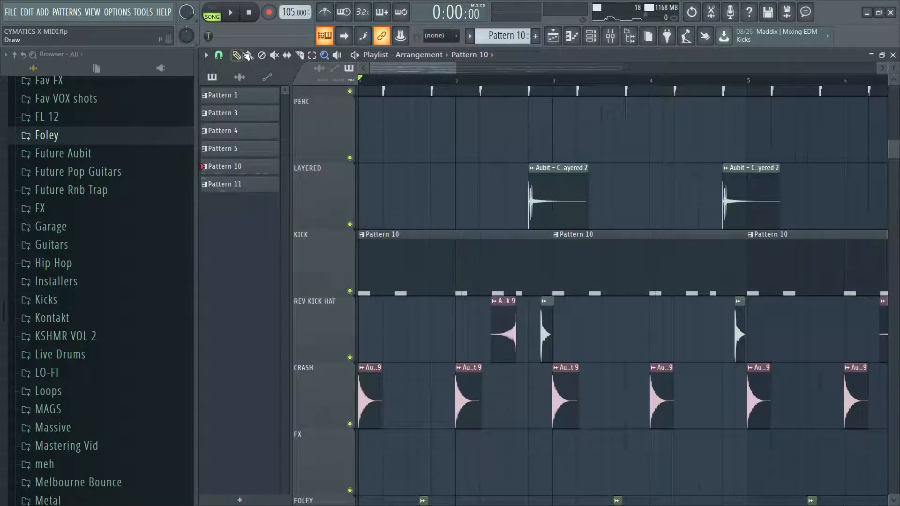
pyautogui.click(262, 55)
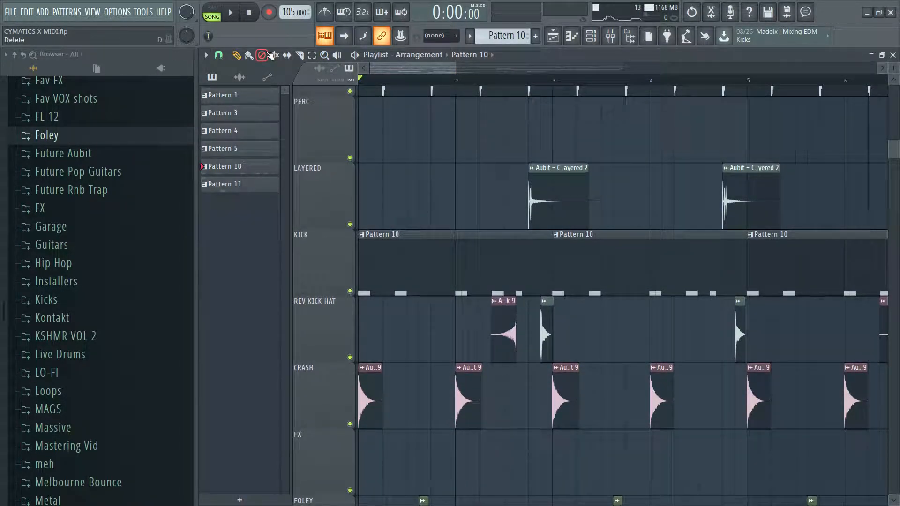
pyautogui.press('space')
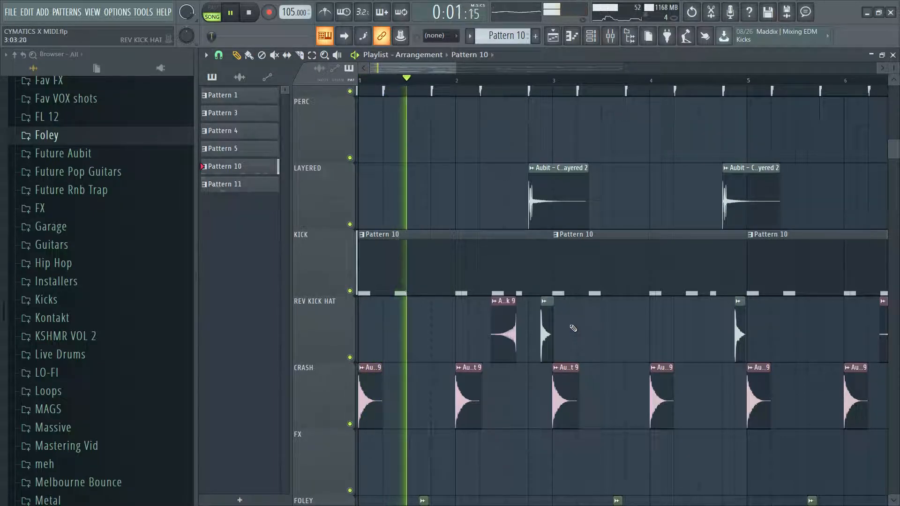
pyautogui.scroll(-2, 570, 332)
pyautogui.press('space')
pyautogui.scroll(1, 538, 317)
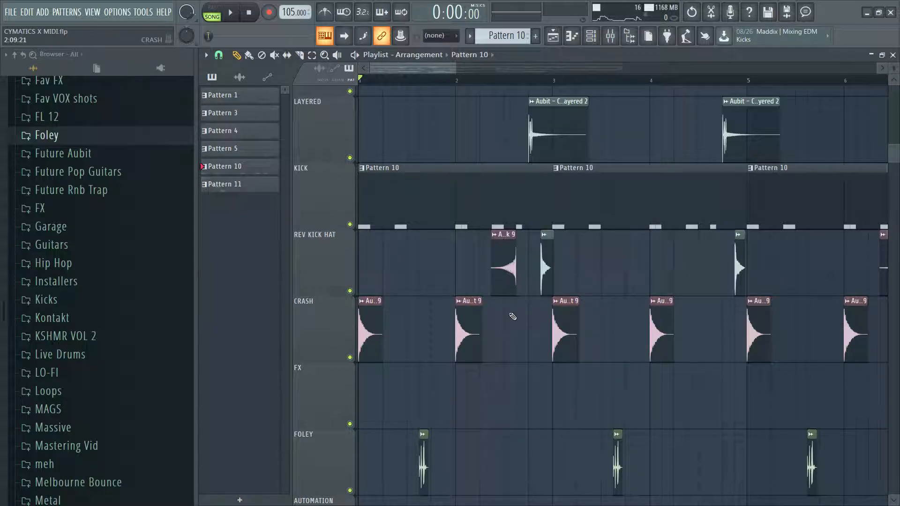
# Examine the waveform of the first ChainPop Hat 9 clip on the CRASH track and its neighbouring clips up close.
pyautogui.press('F9')
pyautogui.press('F9')
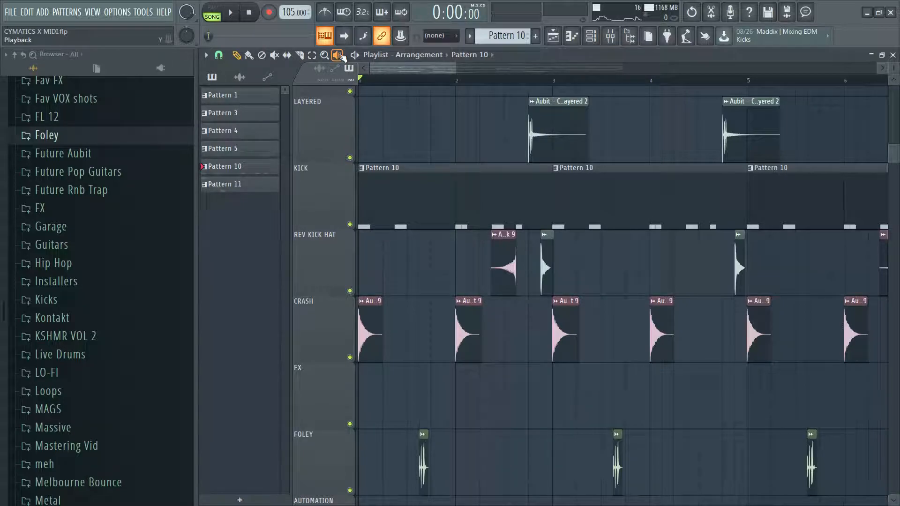
pyautogui.keyDown('ctrl'); pyautogui.rightClick(470, 346); pyautogui.keyUp('ctrl')
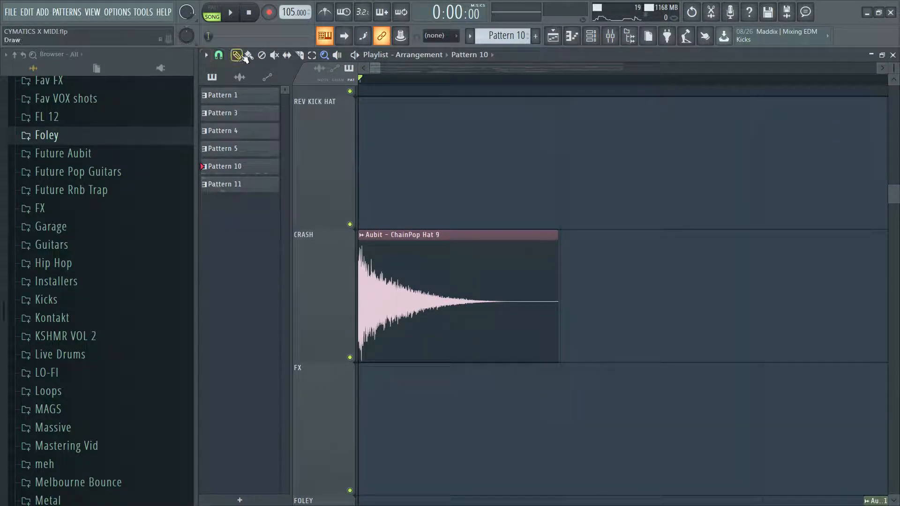
pyautogui.moveTo(378, 67); pyautogui.dragTo(403, 87)
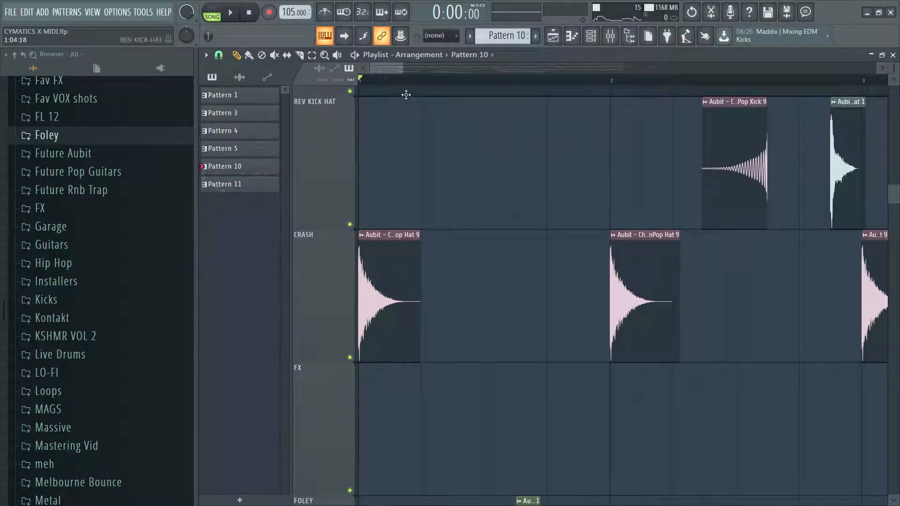
# Play the arrangement from bar 1 while following the CRASH and FOLEY tracks, and stop it.
pyautogui.scroll(1, 506, 236)
pyautogui.press('space')
pyautogui.scroll(-1, 506, 238)
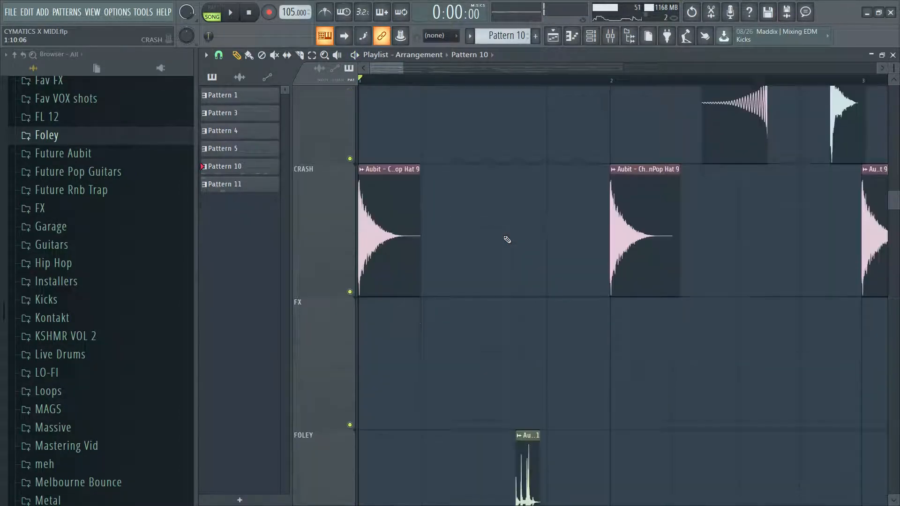
pyautogui.scroll(2, 504, 241)
pyautogui.scroll(-3, 502, 243)
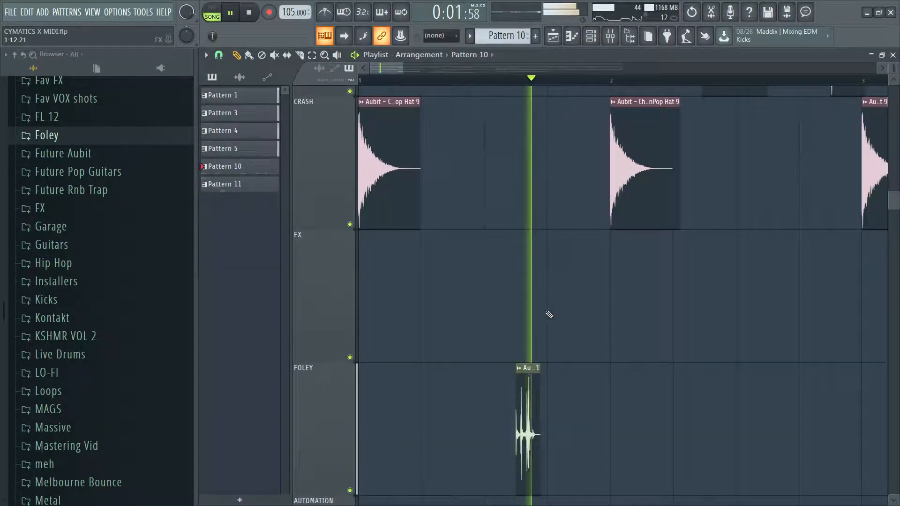
pyautogui.click(256, 15)
# Zoom in on the first Awake Perc 1 clip on the FOLEY track and play the arrangement from bar 1.
pyautogui.click(324, 55)
pyautogui.moveTo(472, 234); pyautogui.dragTo(614, 426)
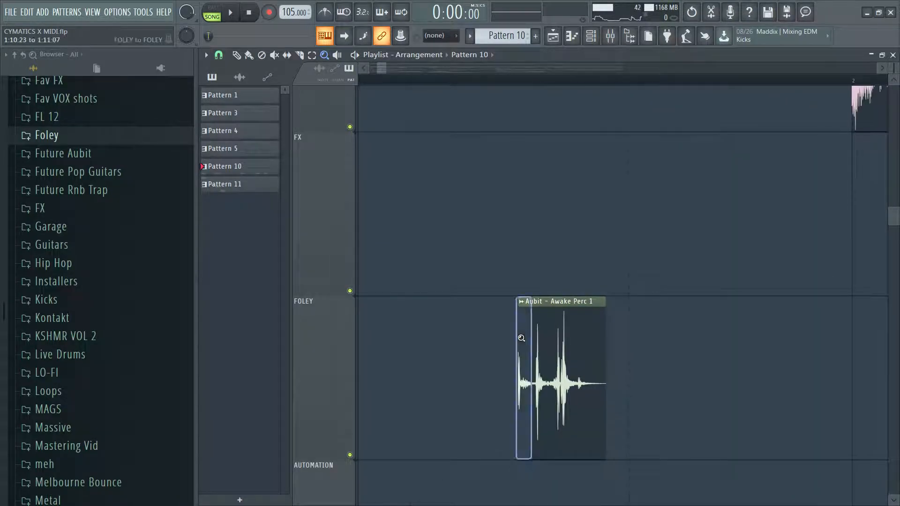
pyautogui.press('space')
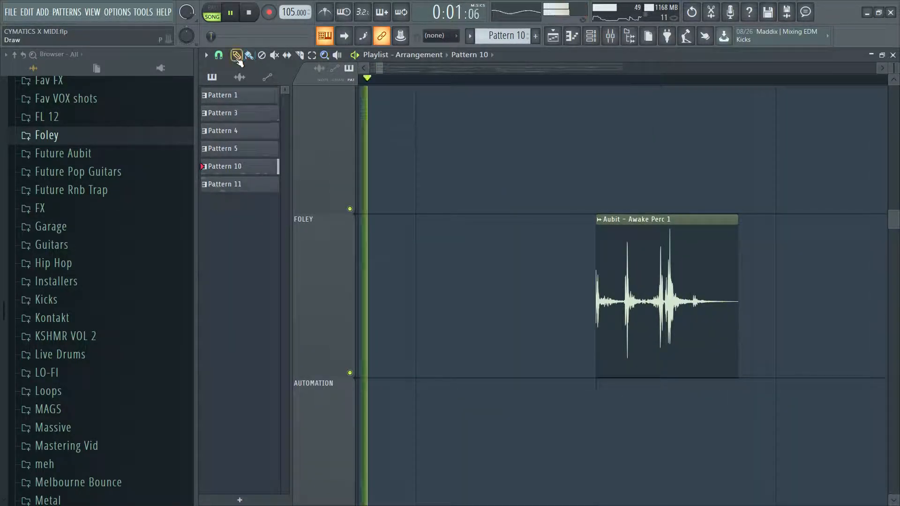
# Filter the channel rack to the Audio group, play and stop the arrangement while viewing its channels, and close the rack.
pyautogui.press('F6')
pyautogui.press('space')
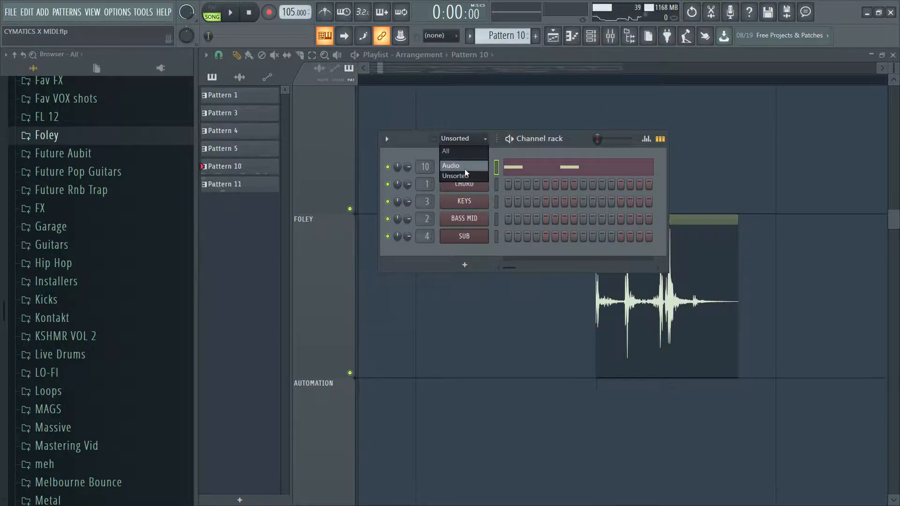
pyautogui.click(464, 166)
pyautogui.press('space')
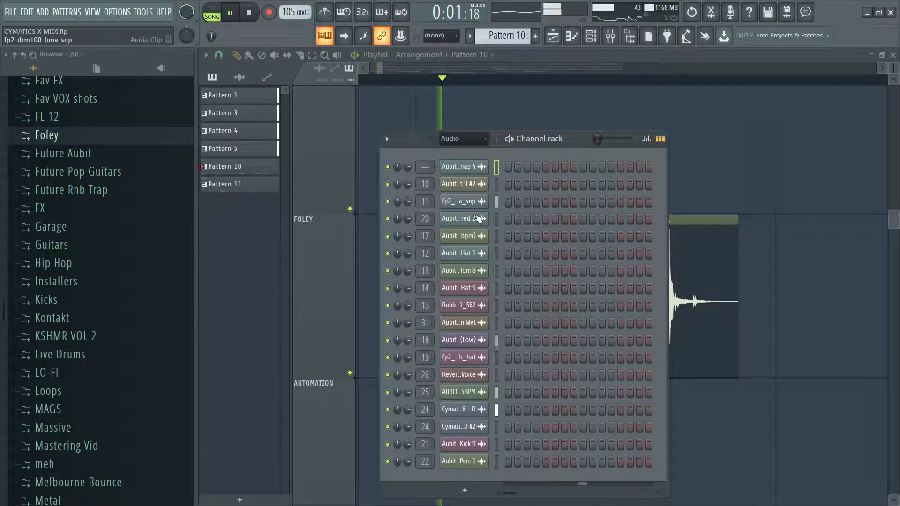
pyautogui.press('space')
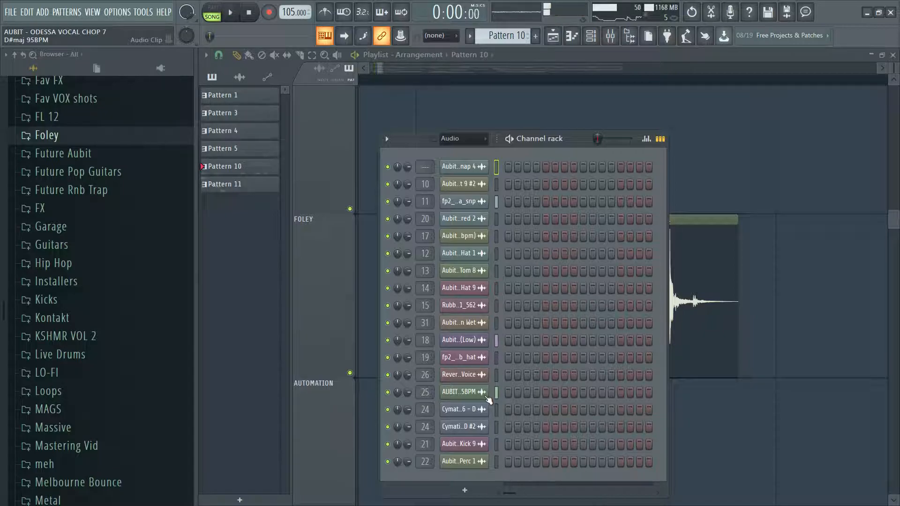
pyautogui.press('F6')
# Zoom in on the REV KICK HAT to FOLEY tracks over bars 1 to 5, play from bar 1, and stop.
pyautogui.keyDown('ctrl'); pyautogui.rightClick(671, 173); pyautogui.keyUp('ctrl')
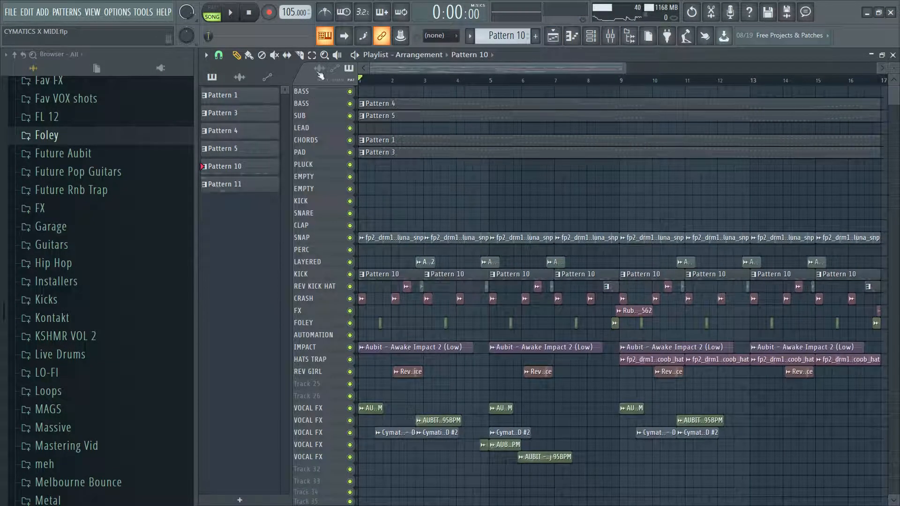
pyautogui.moveTo(359, 242); pyautogui.dragTo(579, 408)
pyautogui.moveTo(691, 220); pyautogui.dragTo(369, 341)
pyautogui.scroll(1, 578, 309)
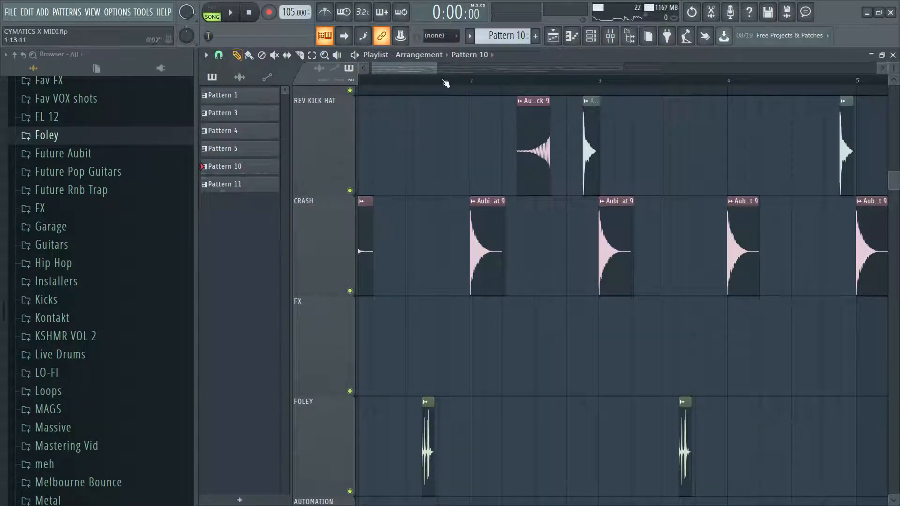
pyautogui.press('space')
pyautogui.scroll(-1, 499, 386)
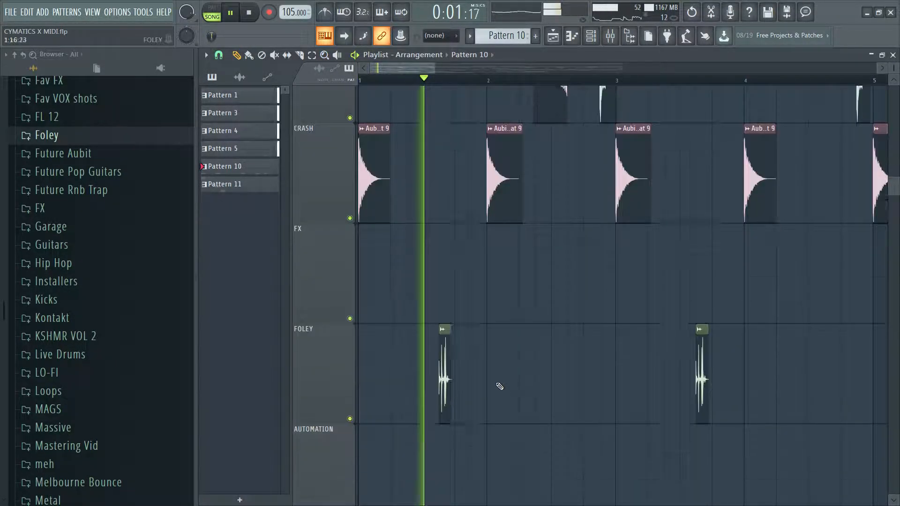
pyautogui.scroll(3, 478, 403)
pyautogui.scroll(-2, 511, 398)
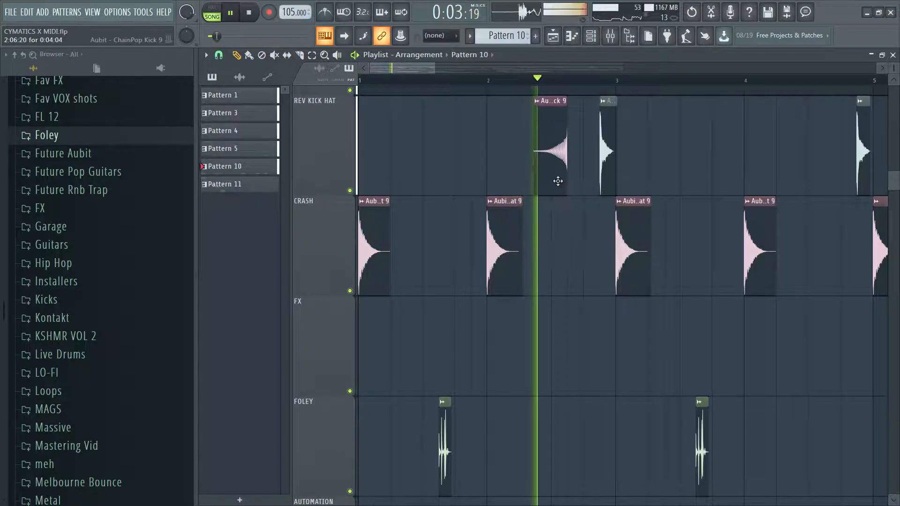
pyautogui.press('space')
# Zoom in on the first ChainPop Kick 9 clip on the REV KICK HAT track and audition it from a playback position near its start.
pyautogui.scroll(1, 513, 161)
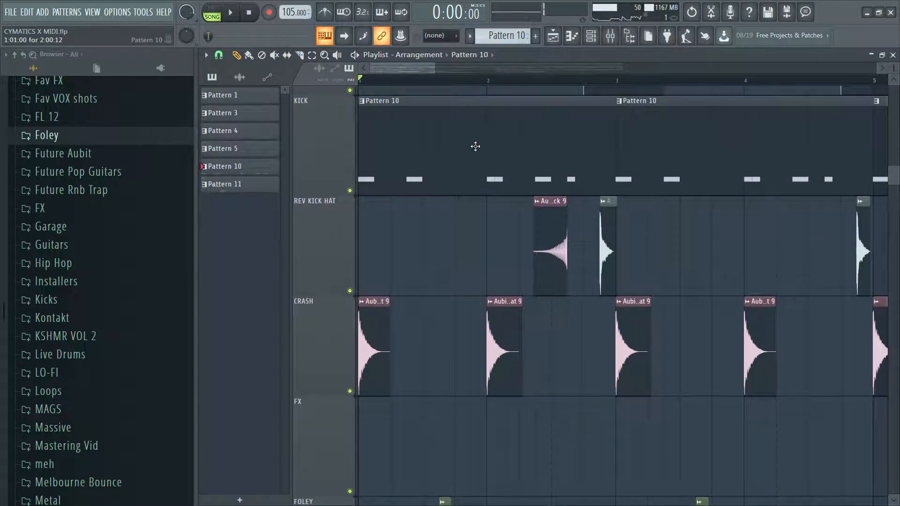
pyautogui.press('space')
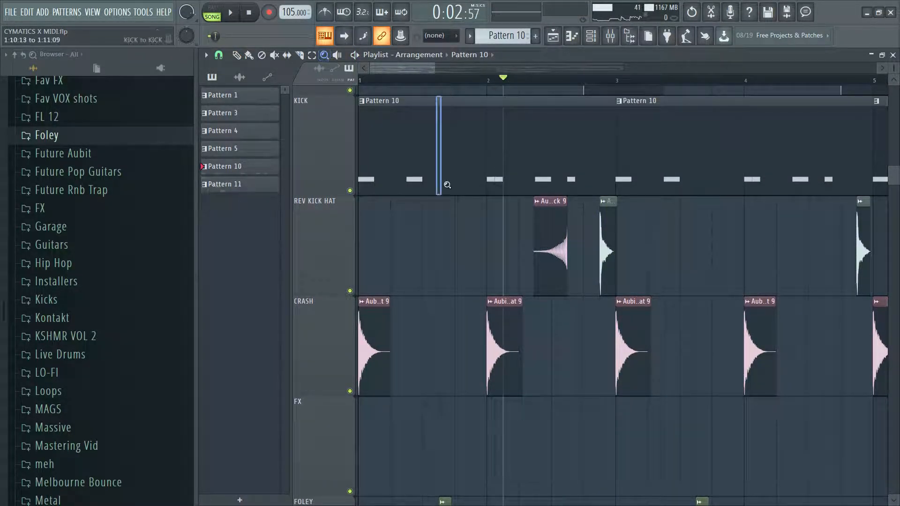
pyautogui.moveTo(475, 185); pyautogui.dragTo(713, 306)
pyautogui.moveTo(543, 254); pyautogui.dragTo(649, 340)
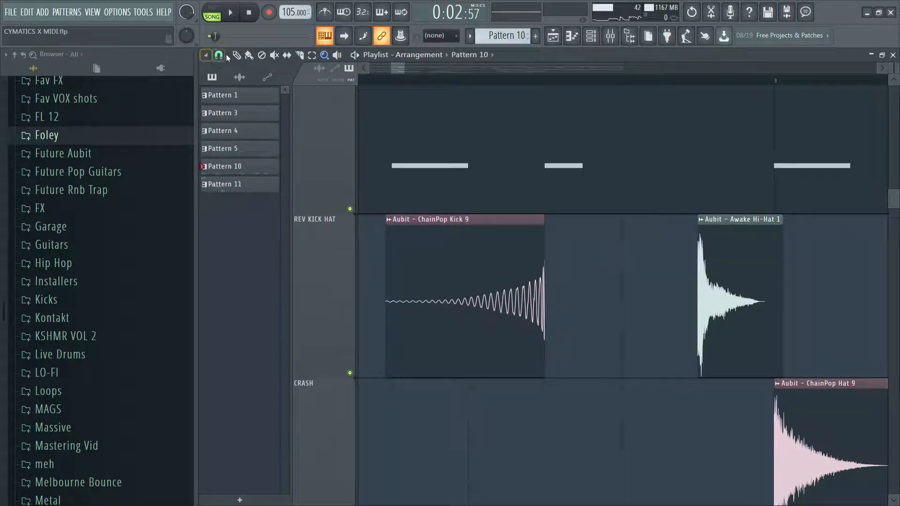
pyautogui.moveTo(393, 66); pyautogui.dragTo(407, 69)
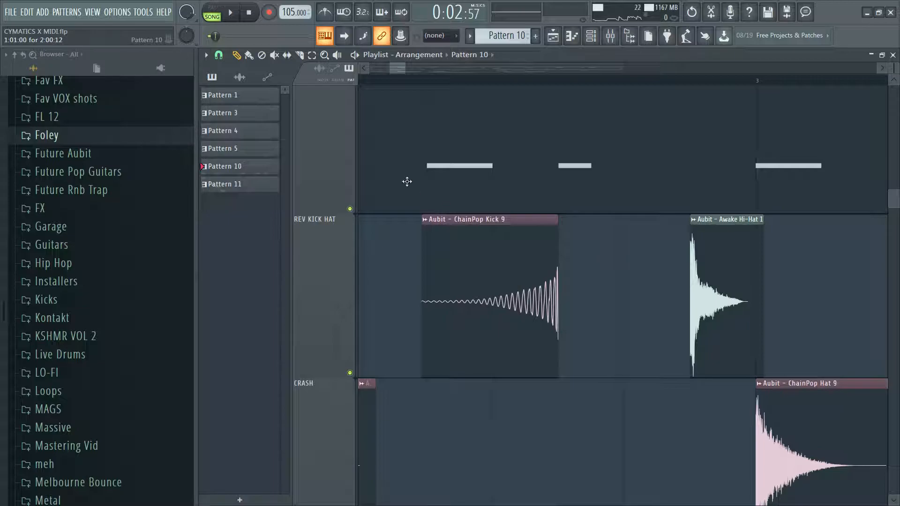
pyautogui.press('space')
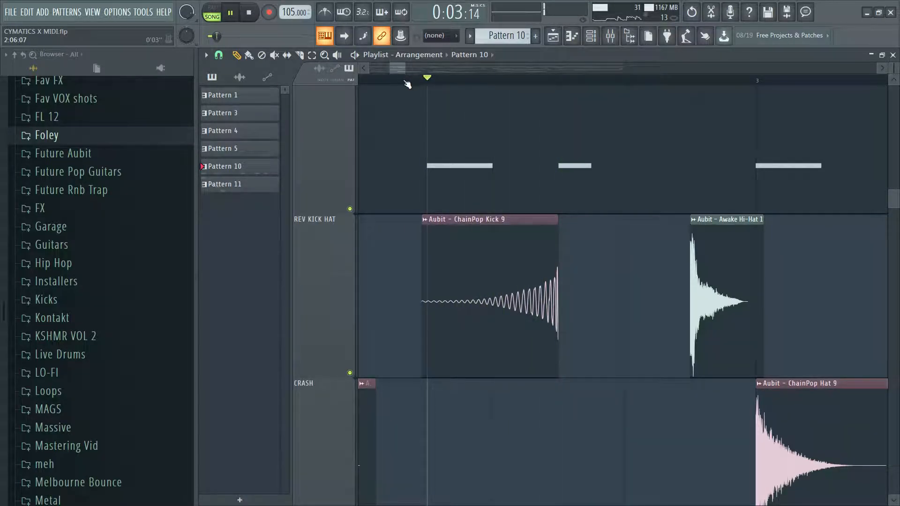
pyautogui.press('space')
# Open the ChainPop Kick 9 sample settings, toggle Reverse off and on twice to compare the waveform, and close the settings.
pyautogui.doubleClick(484, 249)
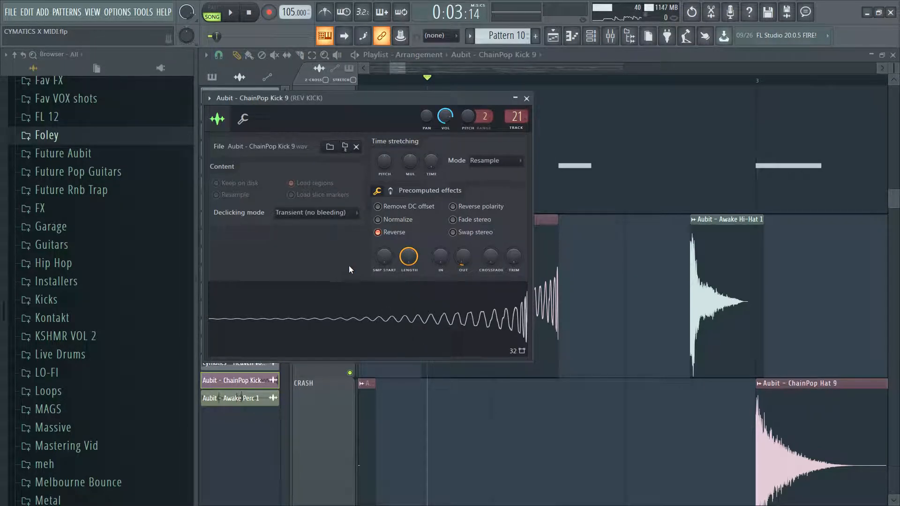
pyautogui.click(386, 237)
pyautogui.click(386, 236)
pyautogui.click(386, 237)
pyautogui.click(386, 236)
pyautogui.press('Escape')
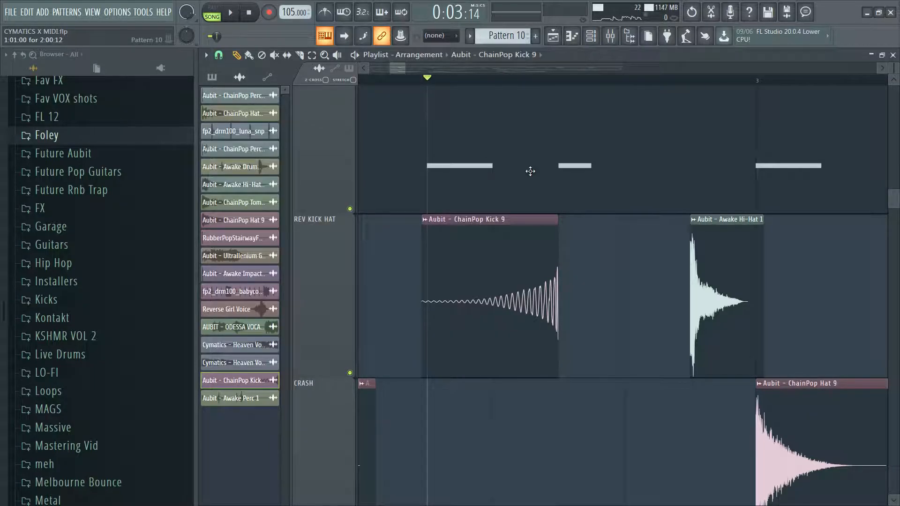
# Replay the passage from the ChainPop Kick 9 clip while comparing it with the KICK, LAYERED and CRASH tracks.
pyautogui.scroll(1, 529, 178)
pyautogui.press('space')
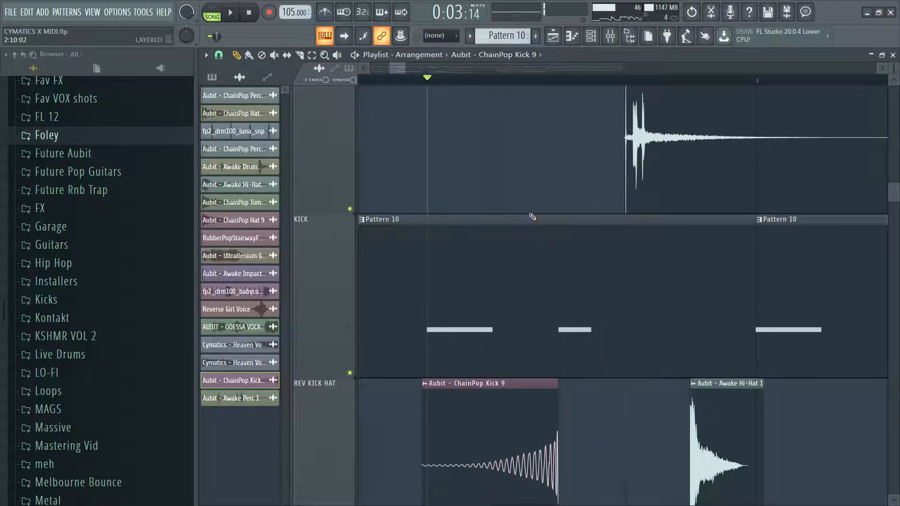
pyautogui.press('space')
pyautogui.scroll(-1, 531, 213)
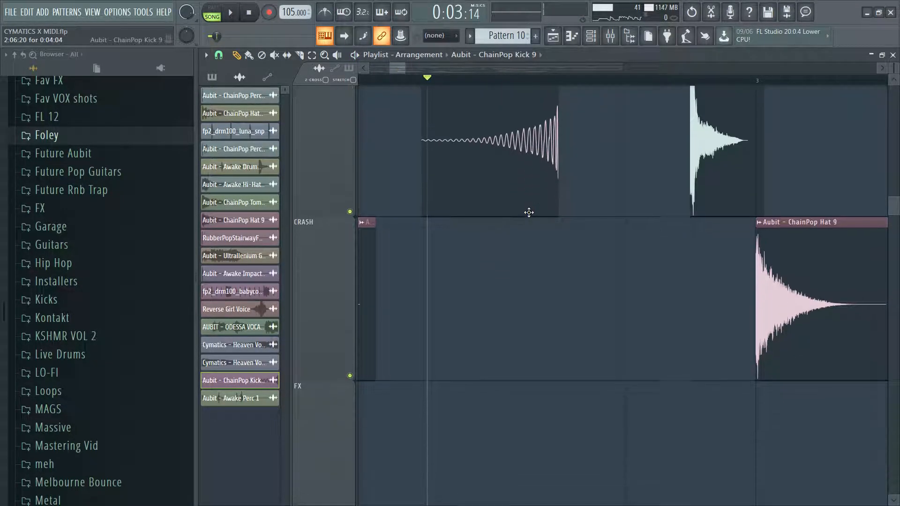
pyautogui.scroll(1, 529, 212)
pyautogui.press('space')
pyautogui.press('space')
pyautogui.scroll(1, 532, 241)
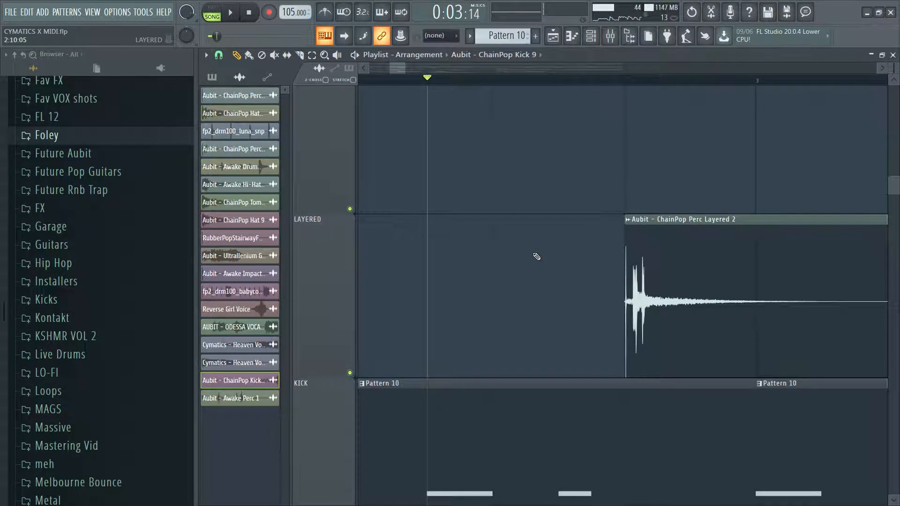
# Fit the LAYERED, KICK, REV KICK HAT and CRASH tracks in view, play the passage from the reversed kick, and stop.
pyautogui.moveTo(898, 64); pyautogui.dragTo(899, 84)
pyautogui.scroll(-1, 518, 100)
pyautogui.press('space')
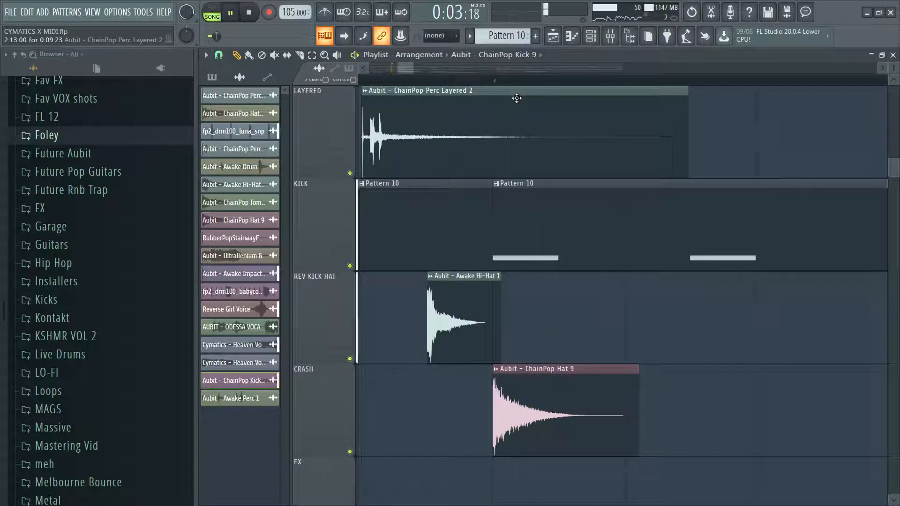
pyautogui.press('space')
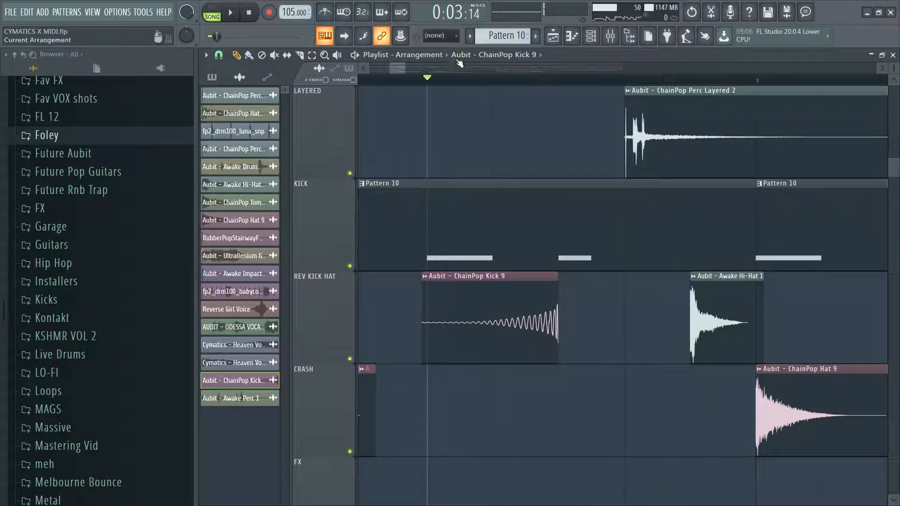
# Inspect the sample settings of the ChainPop Perc Layered 2 clip on the LAYERED track, and close them.
pyautogui.moveTo(389, 68); pyautogui.dragTo(387, 70)
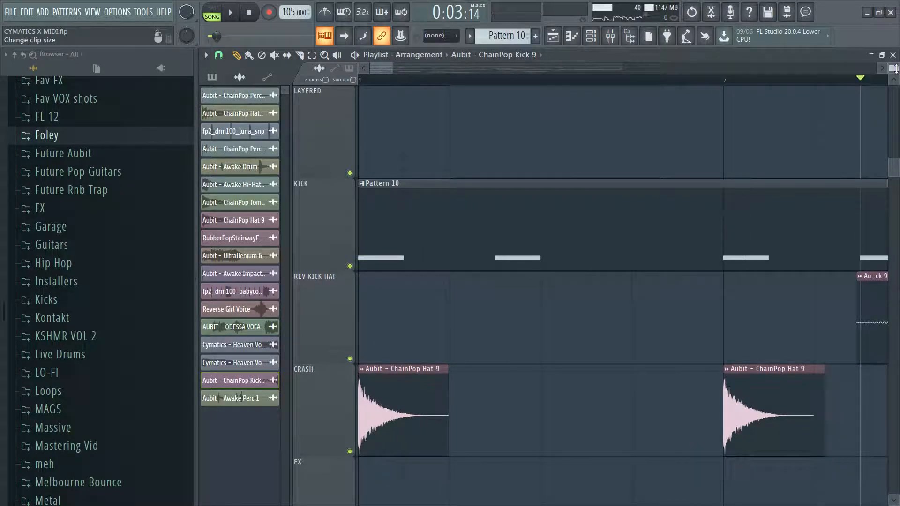
pyautogui.moveTo(895, 69); pyautogui.dragTo(895, 74)
pyautogui.moveTo(391, 65); pyautogui.dragTo(415, 74)
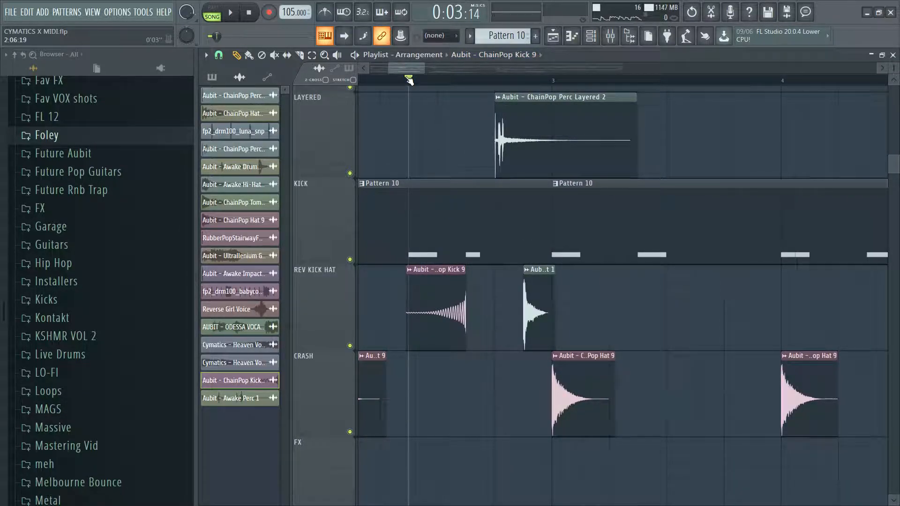
pyautogui.scroll(1, 508, 201)
pyautogui.doubleClick(507, 201)
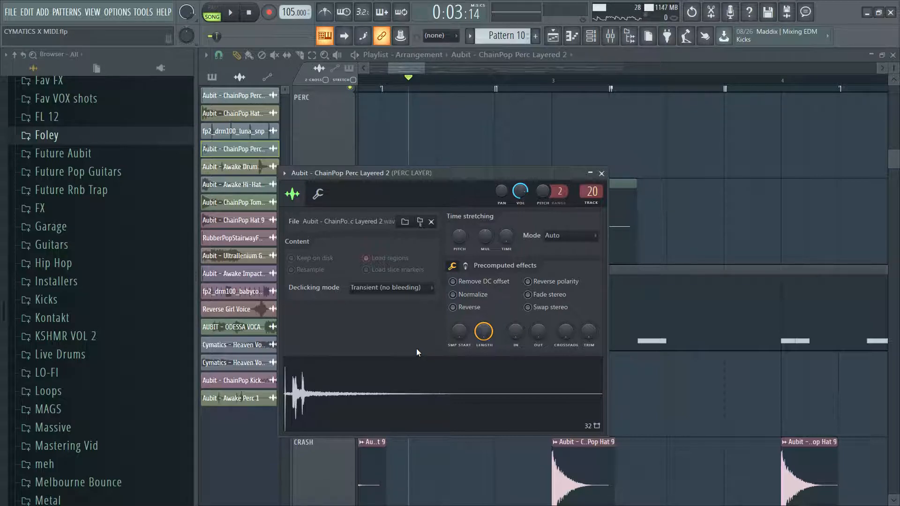
pyautogui.click(382, 57)
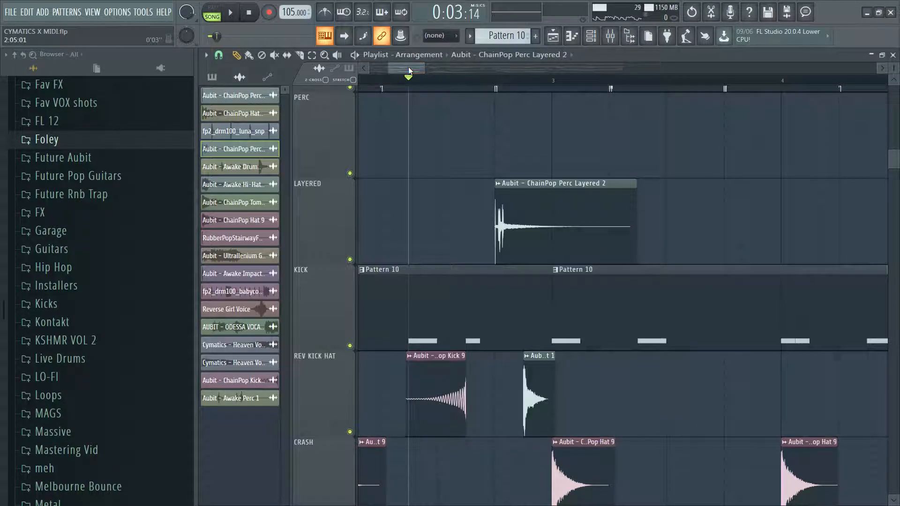
# Audition the ChainPop Perc Layered 2 clip from the reversed kick, and restart playback to follow the CRASH and FOLEY tracks.
pyautogui.press('space')
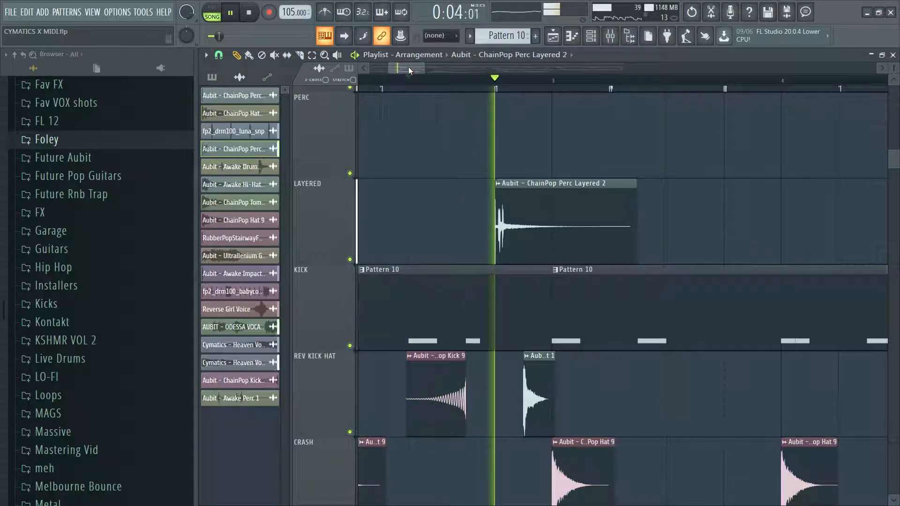
pyautogui.press('space')
pyautogui.press('space')
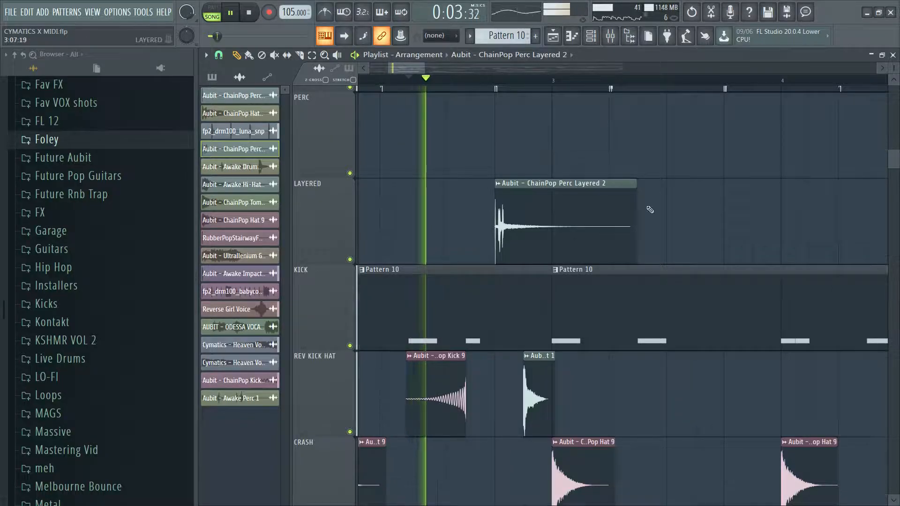
pyautogui.scroll(-3, 574, 206)
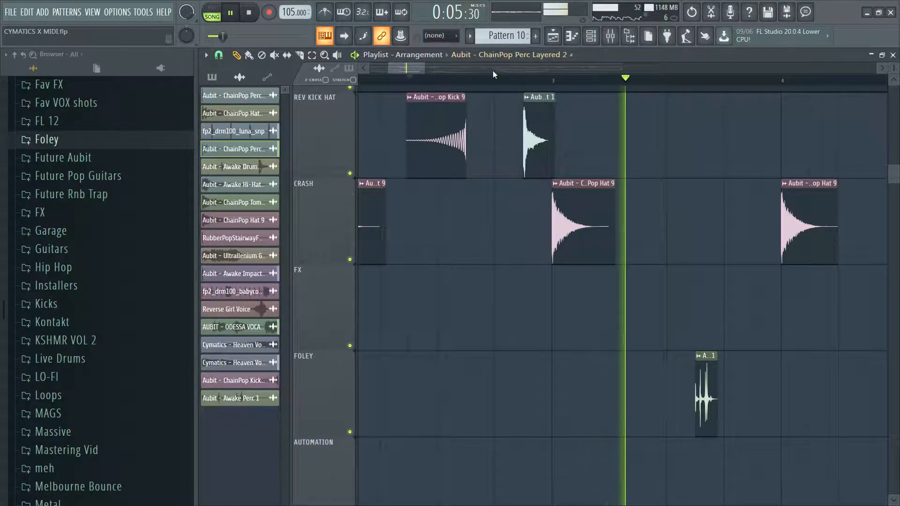
# Widen the playlist view to bars 3 to 6 and the KICK to REV GIRL tracks during playback, and stop.
pyautogui.moveTo(424, 69); pyautogui.dragTo(463, 83)
pyautogui.scroll(1, 712, 217)
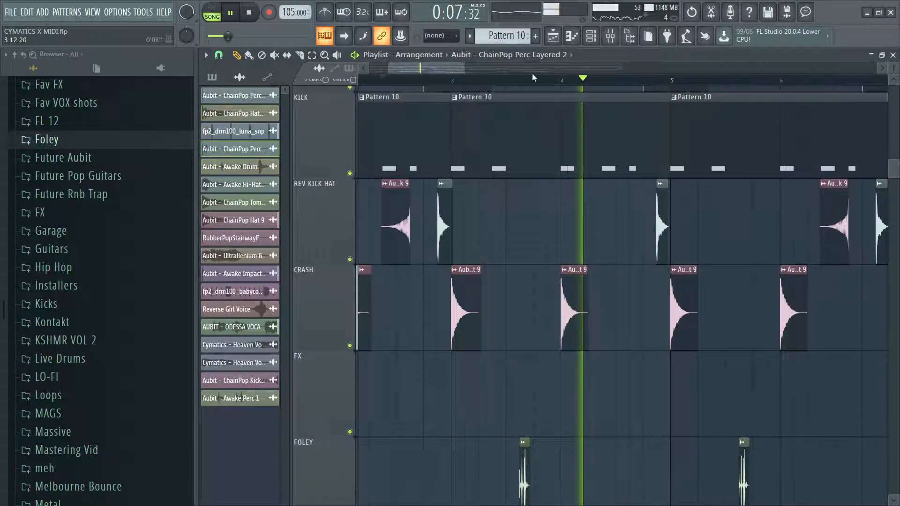
pyautogui.moveTo(896, 68); pyautogui.dragTo(897, 50)
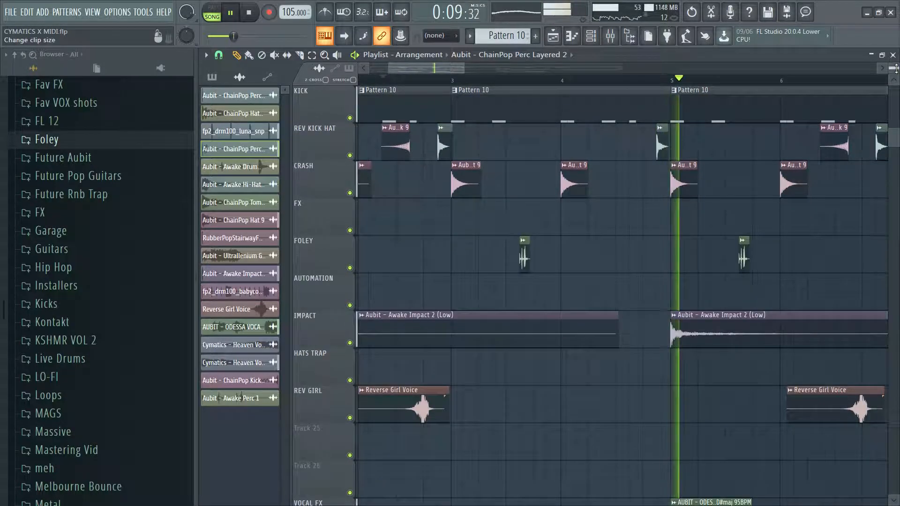
pyautogui.moveTo(435, 68); pyautogui.dragTo(436, 69)
pyautogui.press('space')
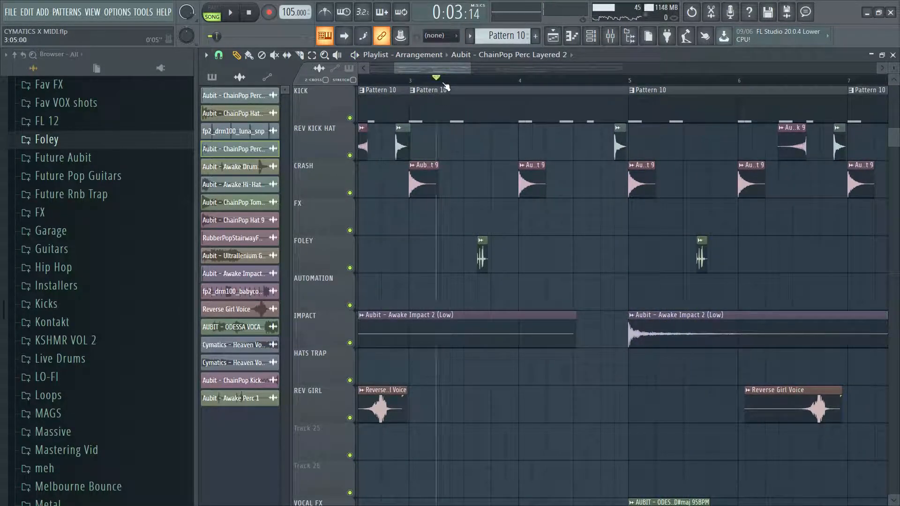
# Zoom in on the bar 3 FOLEY clip and play the passage alongside the CRASH and REV KICK HAT tracks.
pyautogui.moveTo(435, 211); pyautogui.dragTo(603, 322)
pyautogui.press('space')
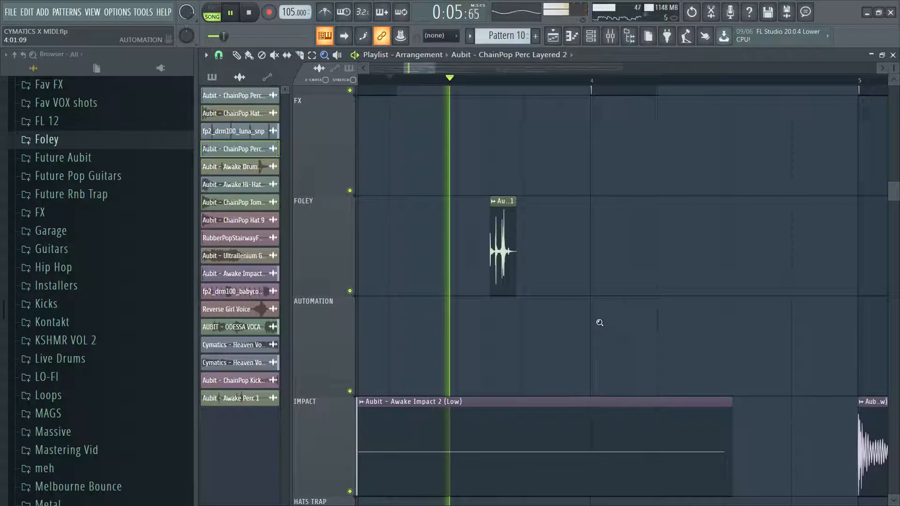
pyautogui.scroll(2, 601, 314)
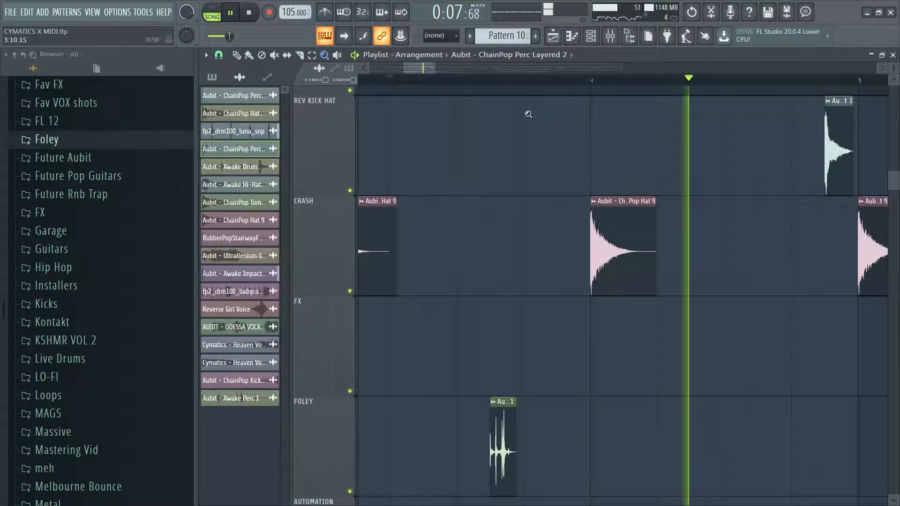
# Follow playback through bars 4 to 10 across the KICK to VOCAL FX tracks, and stop at the Pattern 11 fill.
pyautogui.moveTo(421, 71); pyautogui.dragTo(442, 75)
pyautogui.moveTo(894, 69); pyautogui.dragTo(893, 89)
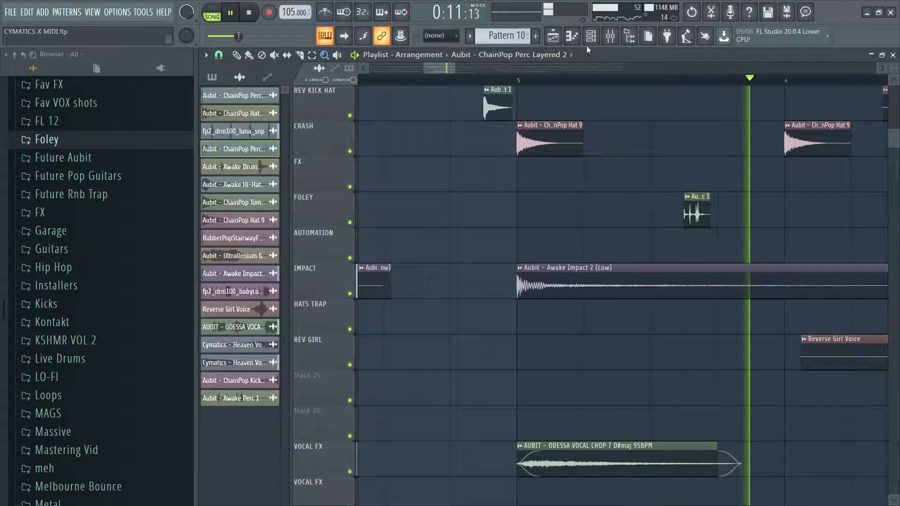
pyautogui.click(469, 69)
pyautogui.scroll(1, 469, 69)
pyautogui.hscroll(5, 469, 69)
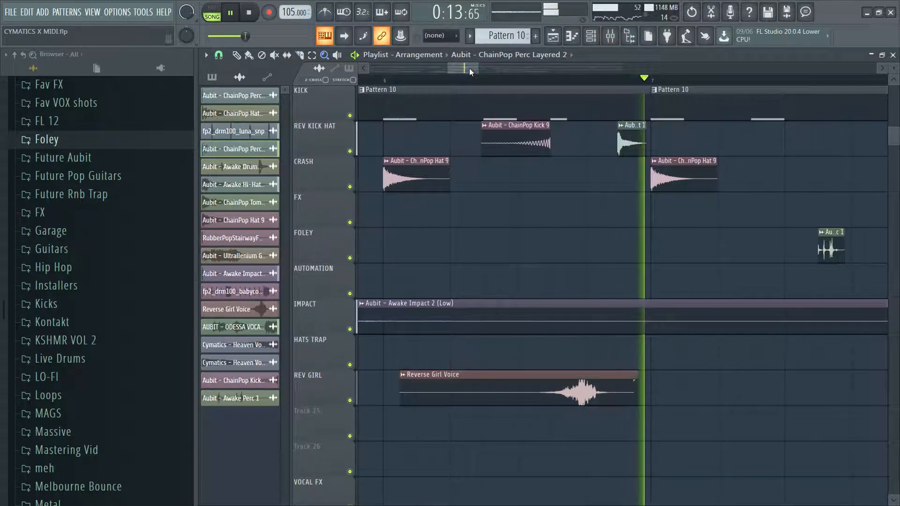
pyautogui.hscroll(4, 469, 69)
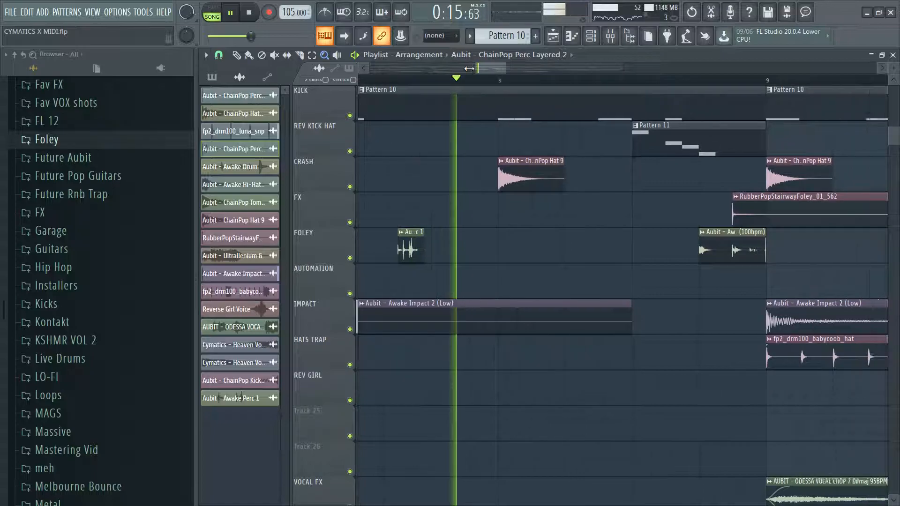
pyautogui.hscroll(2, 469, 68)
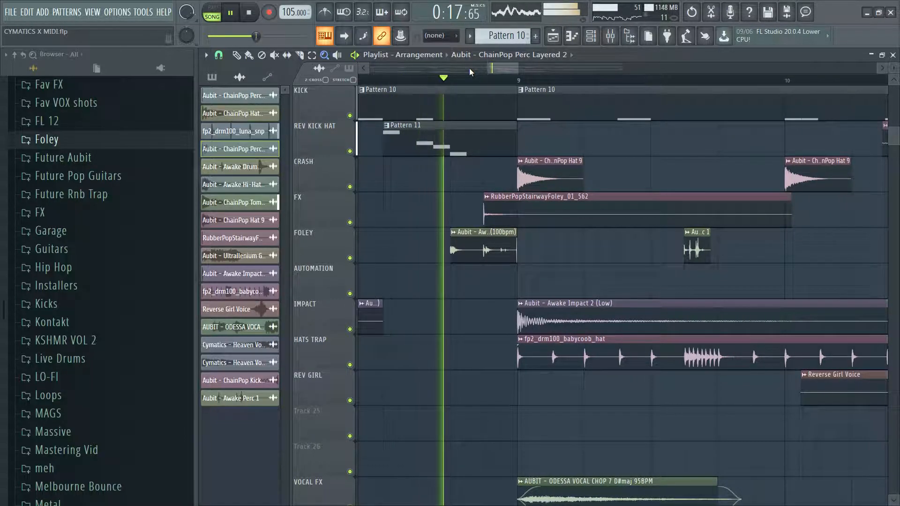
pyautogui.press('space')
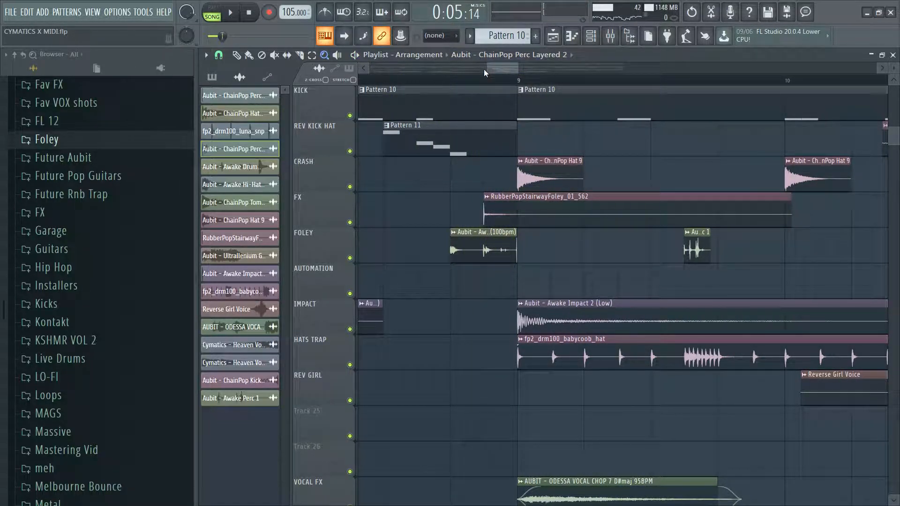
# Open the Pattern 11 clip on the REV KICK HAT track in the piano roll.
pyautogui.moveTo(486, 69); pyautogui.dragTo(484, 69)
pyautogui.rightClick(452, 146)
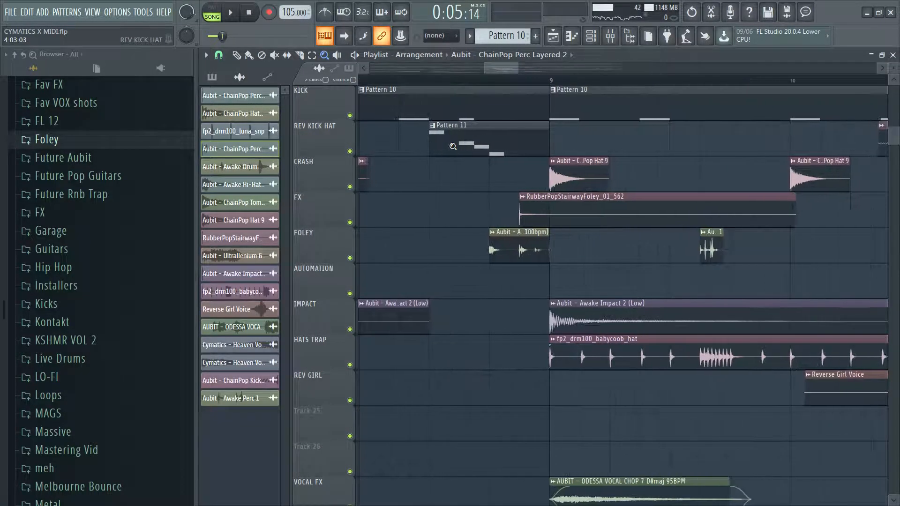
pyautogui.doubleClick(495, 149)
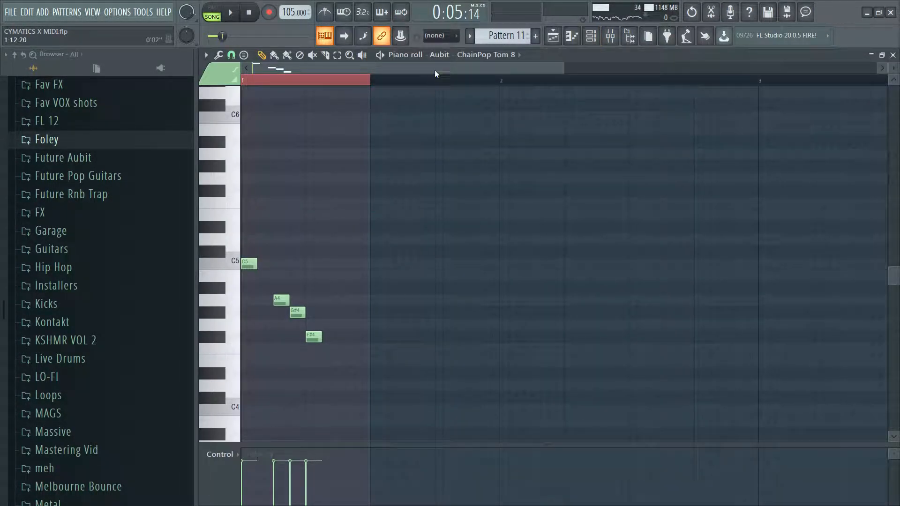
# Inspect and audition the ChainPop Tom 8 sample from the channel rack, and close its settings.
pyautogui.press('F6')
pyautogui.click(463, 271)
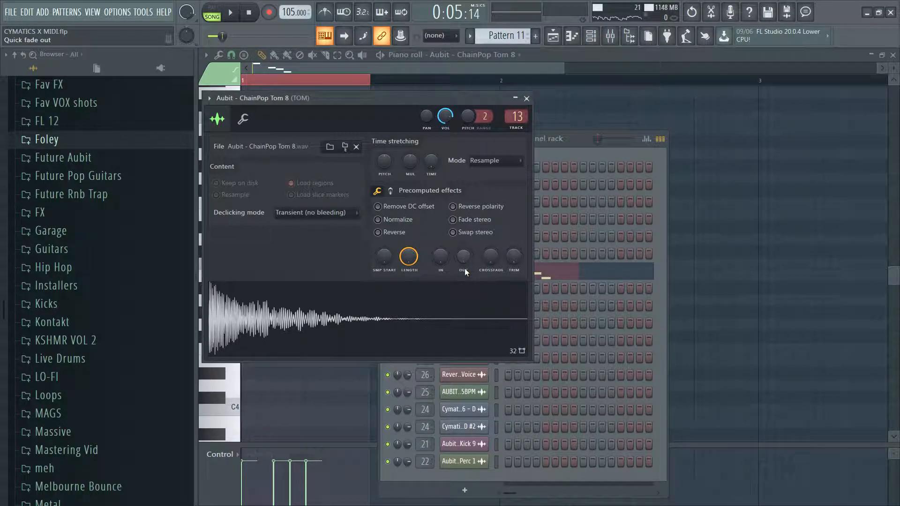
pyautogui.press('F6')
pyautogui.press('F6')
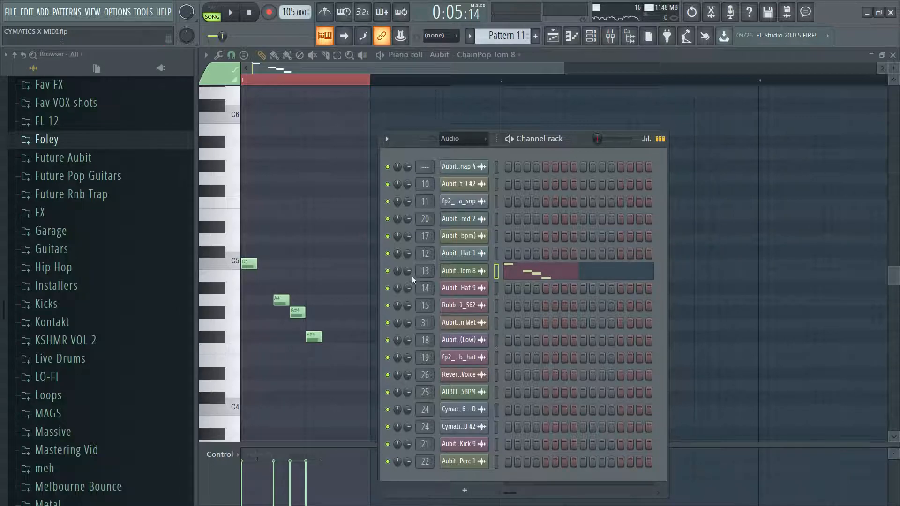
pyautogui.click(458, 271)
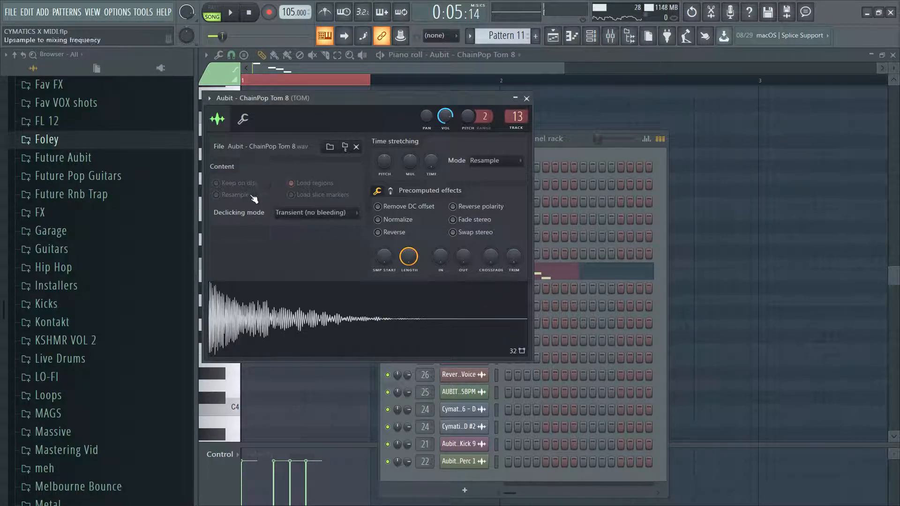
pyautogui.moveTo(269, 99); pyautogui.dragTo(373, 156)
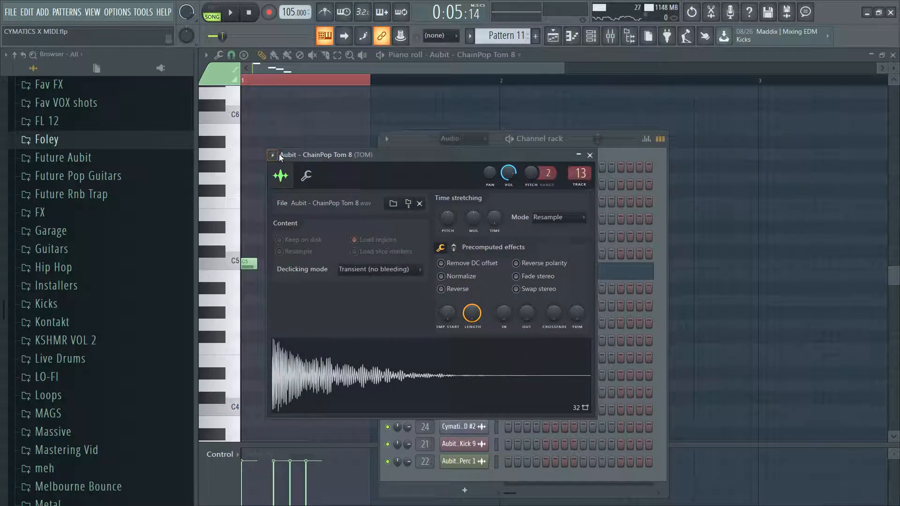
pyautogui.click(354, 378)
pyautogui.click(375, 369)
pyautogui.click(385, 58)
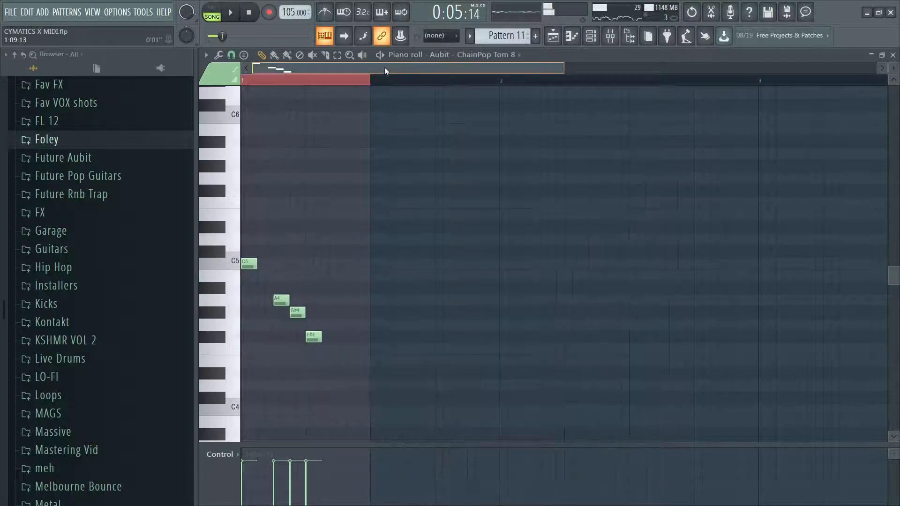
# Zoom in on the four tom notes and play Pattern 11 by itself in pattern mode.
pyautogui.click(349, 55)
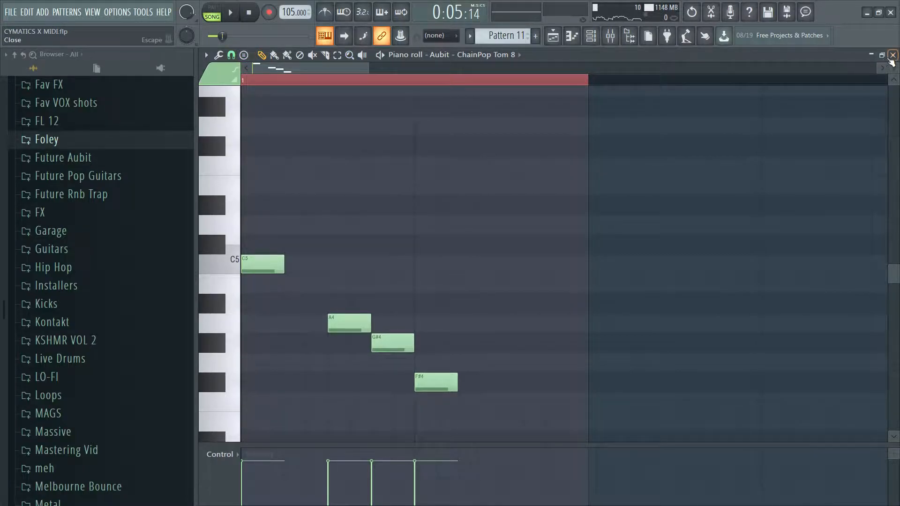
pyautogui.moveTo(894, 68); pyautogui.dragTo(893, 70)
pyautogui.click(212, 7)
pyautogui.scroll(-2, 445, 123)
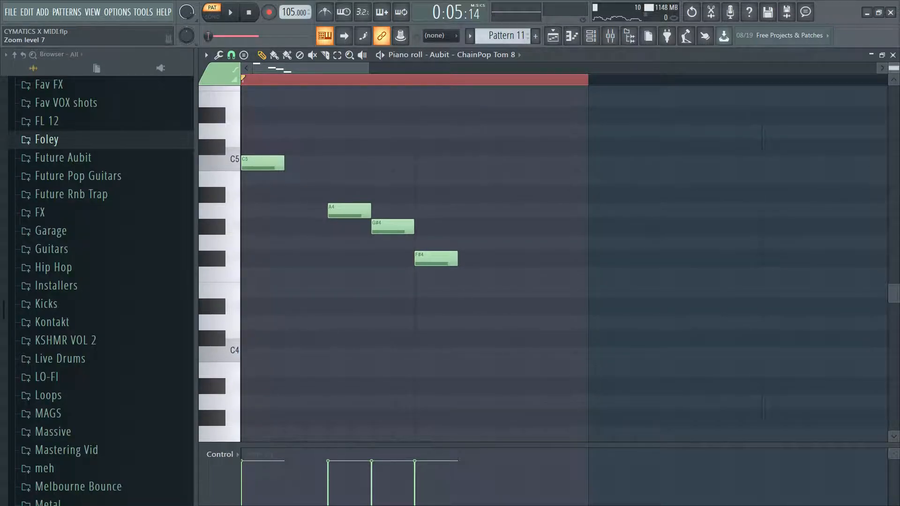
pyautogui.scroll(2, 649, 160)
pyautogui.press('space')
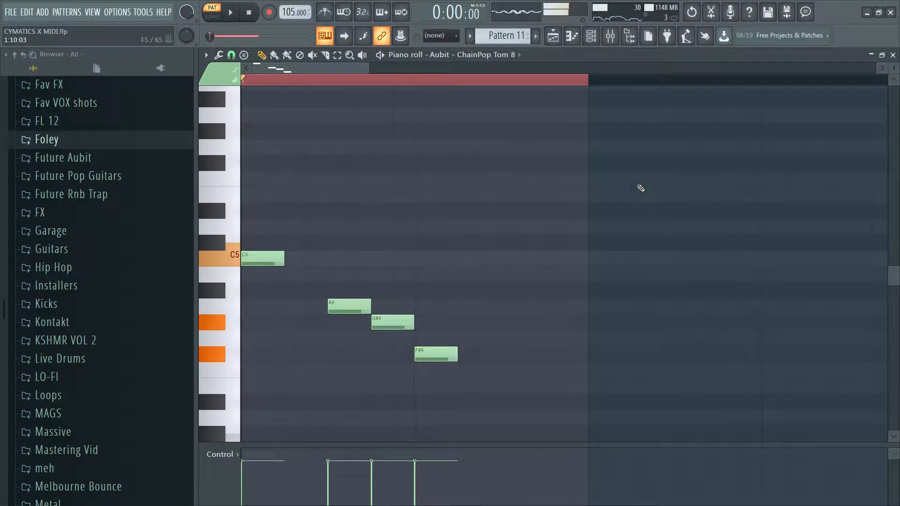
pyautogui.press('space')
# Return to the playlist in song mode and zoom in on the Awake Drum Fill 5 clip on the FOLEY track.
pyautogui.press('F5')
pyautogui.press('l')
pyautogui.press('space')
pyautogui.press('space')
pyautogui.click(322, 57)
pyautogui.moveTo(479, 228); pyautogui.dragTo(677, 269)
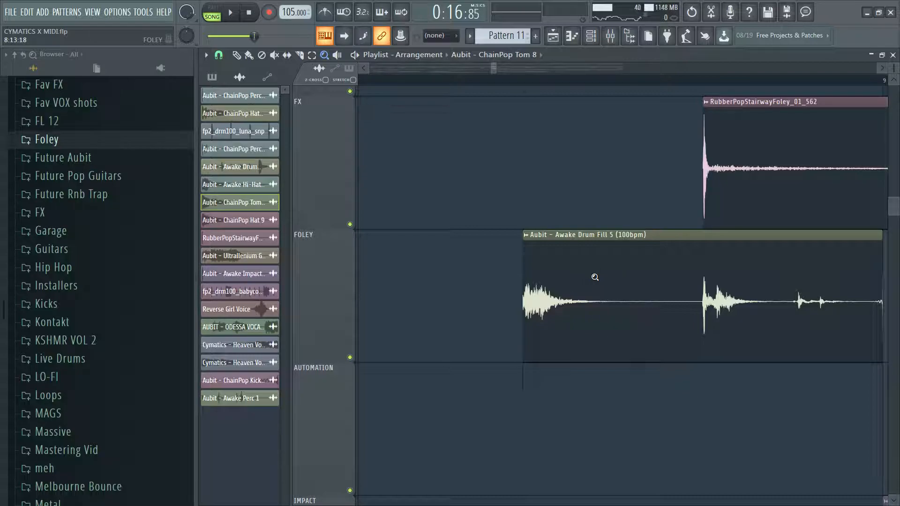
# Set the playhead to the start of the Awake Drum Fill 5 clip and inspect its sample settings.
pyautogui.click(513, 81)
pyautogui.scroll(3, 589, 249)
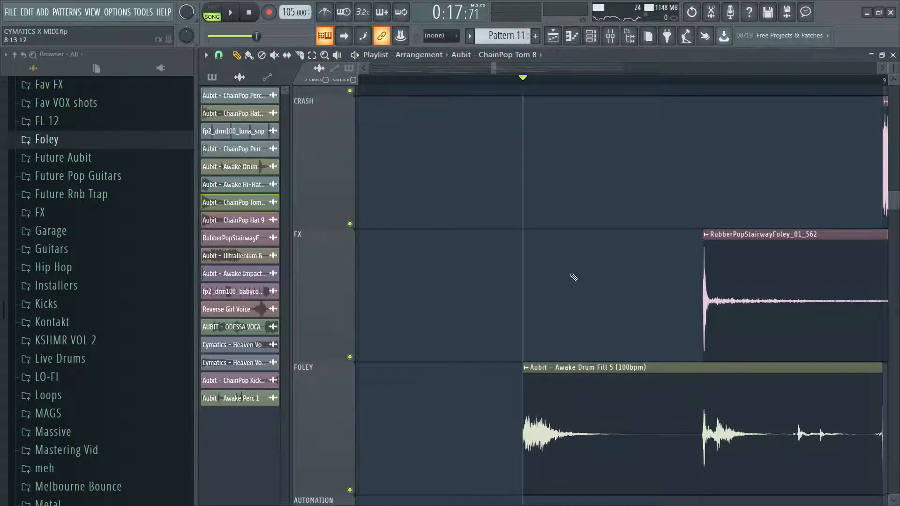
pyautogui.doubleClick(604, 490)
pyautogui.moveTo(614, 287); pyautogui.dragTo(451, 219)
# Widen the playlist view to the KICK to FOLEY tracks around bar 9, and play from the start of Pattern 11.
pyautogui.moveTo(893, 68); pyautogui.dragTo(893, 85)
pyautogui.scroll(2, 721, 163)
pyautogui.moveTo(489, 71); pyautogui.dragTo(500, 70)
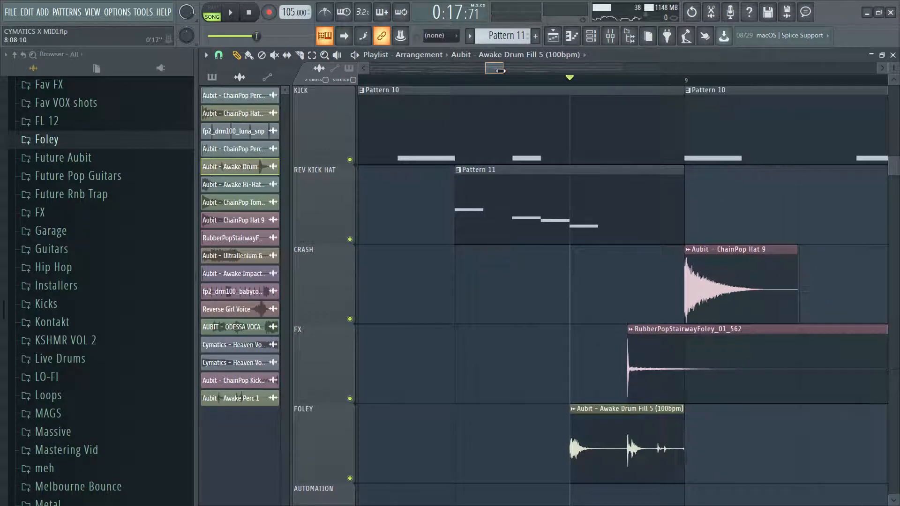
pyautogui.scroll(3, 546, 195)
pyautogui.scroll(-3, 554, 184)
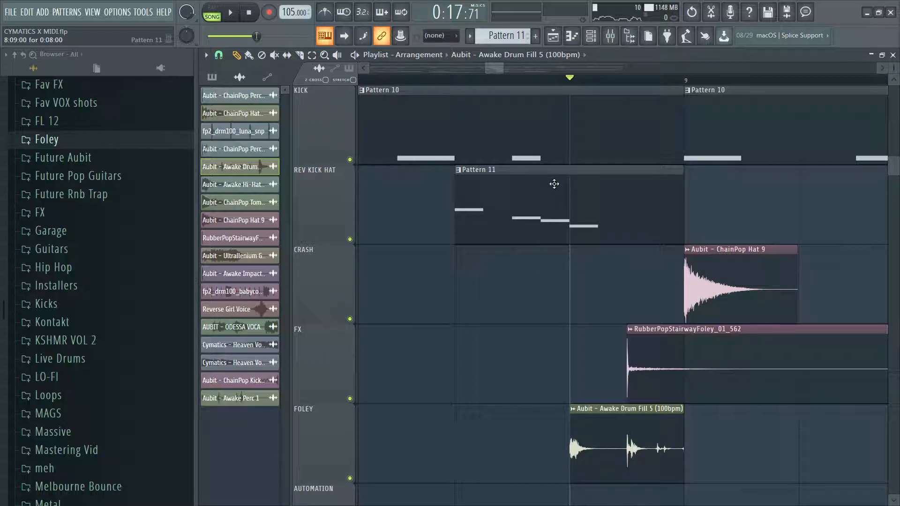
pyautogui.click(454, 80)
pyautogui.press('space')
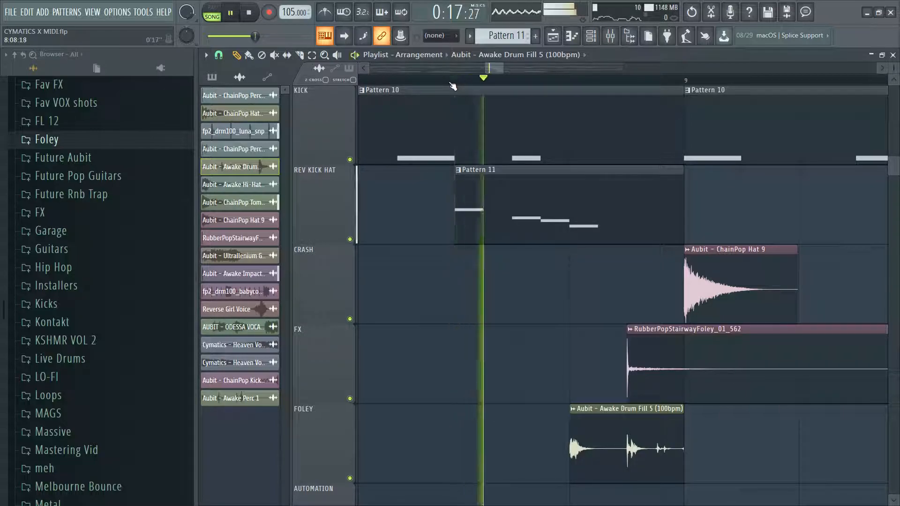
pyautogui.press('space')
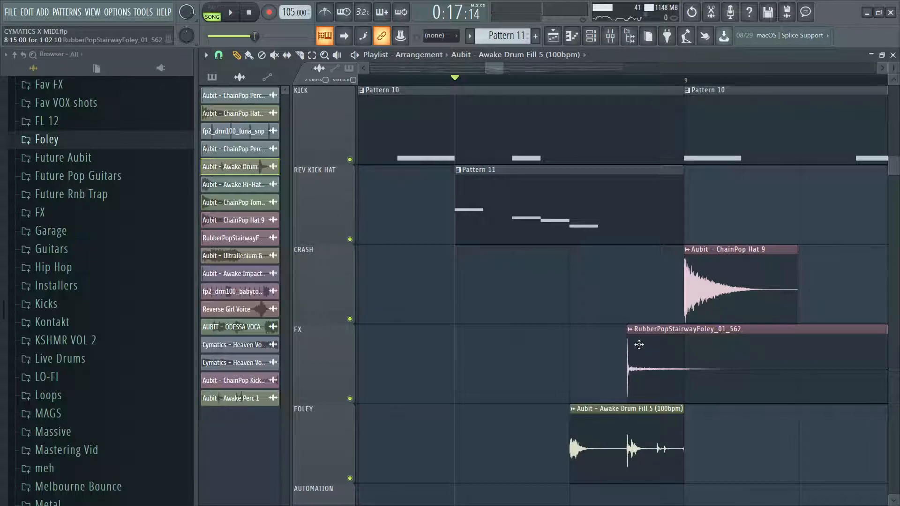
# Replay the tom fill with the Awake Drum Fill 5 and RubberPopStairwayFoley_01_562 clips leading into bar 9.
pyautogui.press('space')
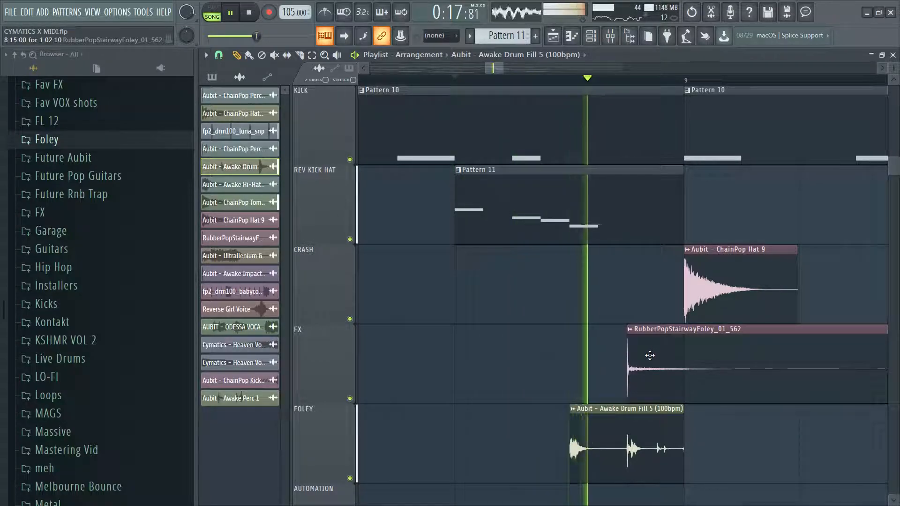
pyautogui.press('space')
pyautogui.press('space')
pyautogui.press('space')
pyautogui.hscroll(1, 594, 72)
pyautogui.press('space')
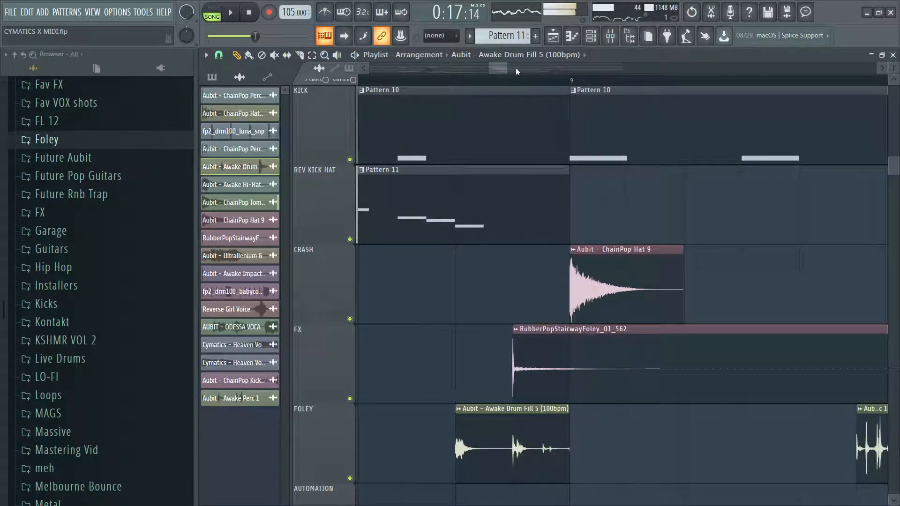
pyautogui.press('space')
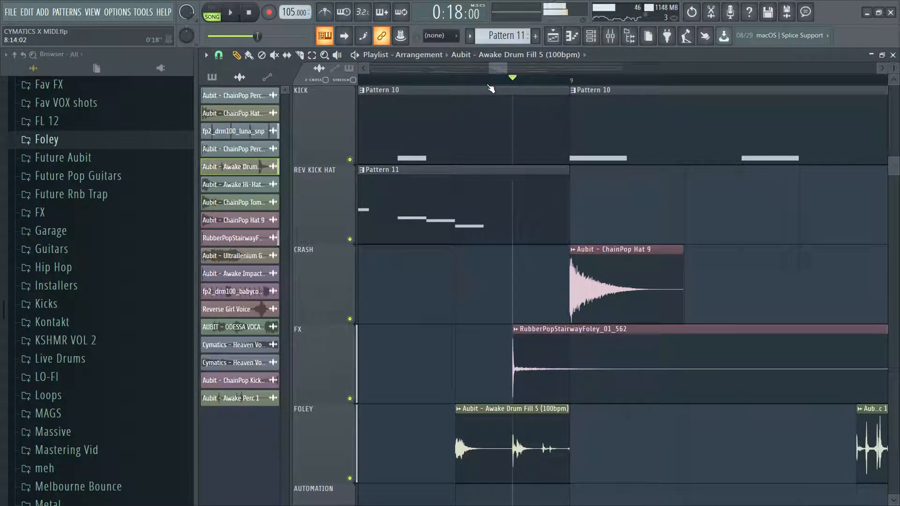
# Inspect the sample settings of the RubberPopStairwayFoley_01_562 clip on the FX track, close them, and audition the clip.
pyautogui.doubleClick(568, 345)
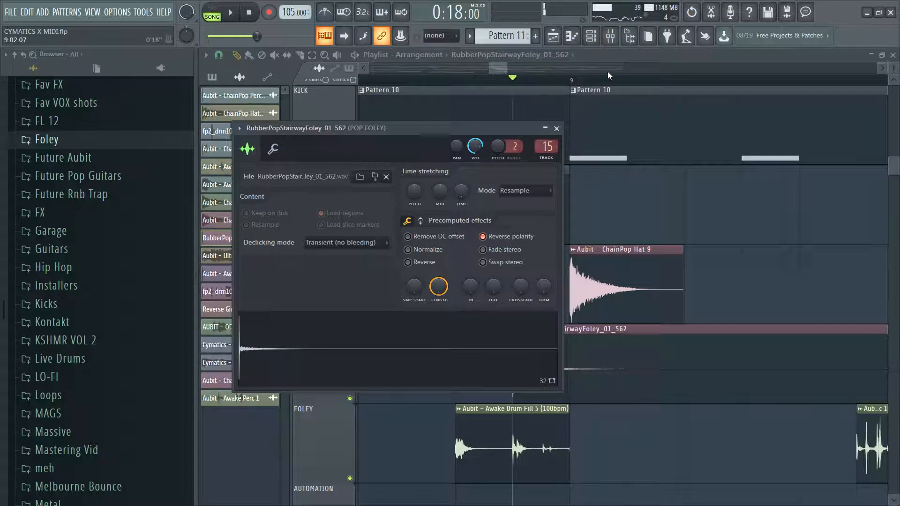
pyautogui.click(614, 61)
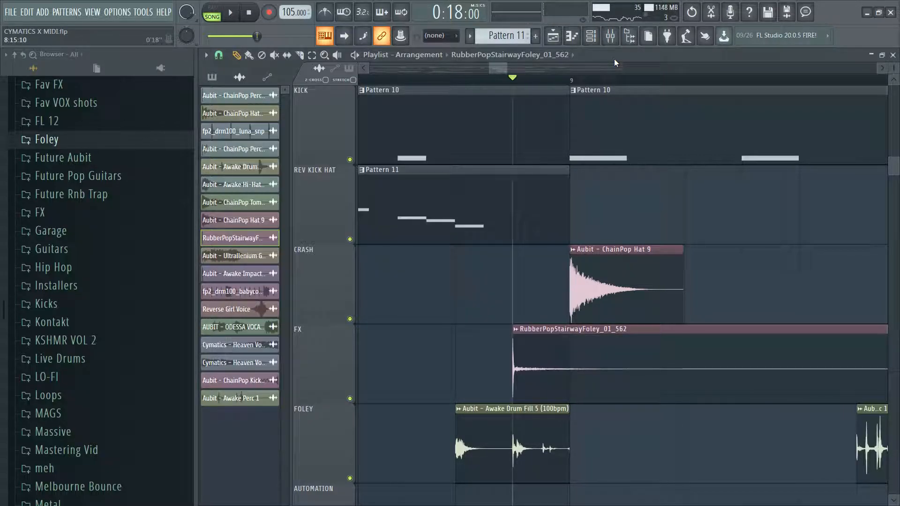
pyautogui.press('space')
pyautogui.moveTo(506, 68); pyautogui.dragTo(562, 70)
pyautogui.press('space')
# Show the HATS TRAP track around bars 9 to 13, inspect the fp2_drm100_babycoob_hat sample settings, and close them.
pyautogui.moveTo(894, 69); pyautogui.dragTo(893, 82)
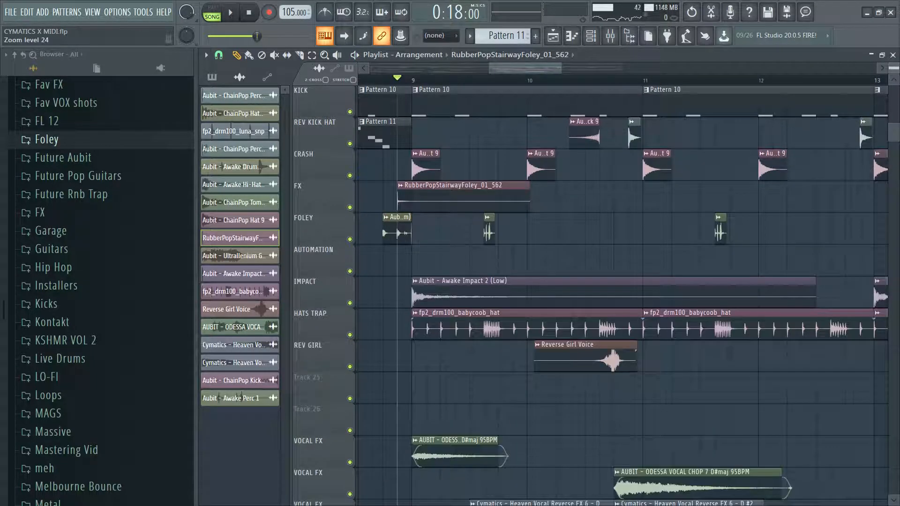
pyautogui.keyDown('ctrl'); pyautogui.rightClick(815, 194); pyautogui.keyUp('ctrl')
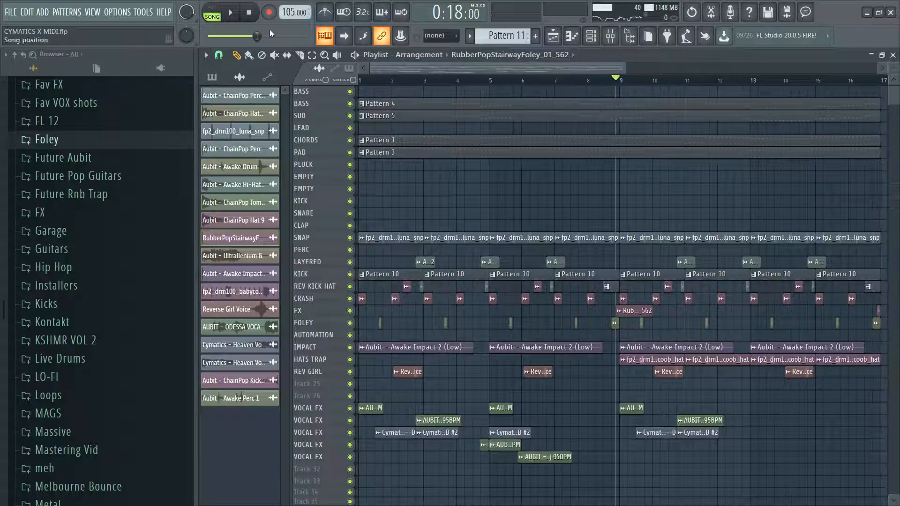
pyautogui.moveTo(584, 301); pyautogui.dragTo(754, 407)
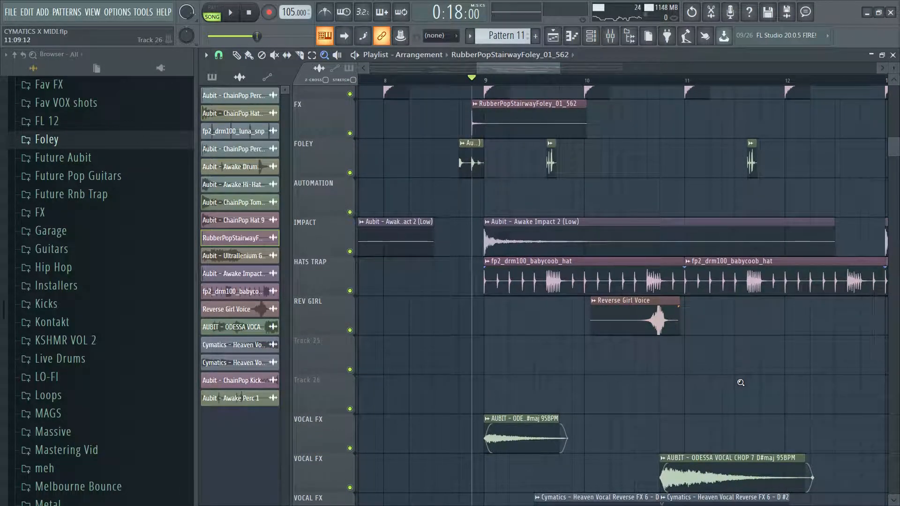
pyautogui.moveTo(497, 67); pyautogui.dragTo(505, 69)
pyautogui.doubleClick(517, 282)
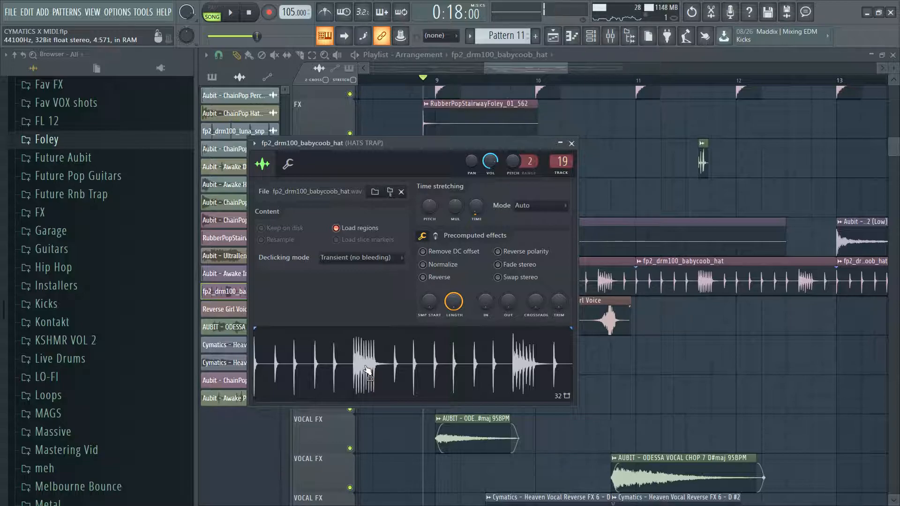
pyautogui.click(534, 67)
# Play the section from just before bar 9, following the HATS TRAP, REV GIRL and VOCAL FX tracks up to the KICK track.
pyautogui.moveTo(534, 67); pyautogui.dragTo(542, 76)
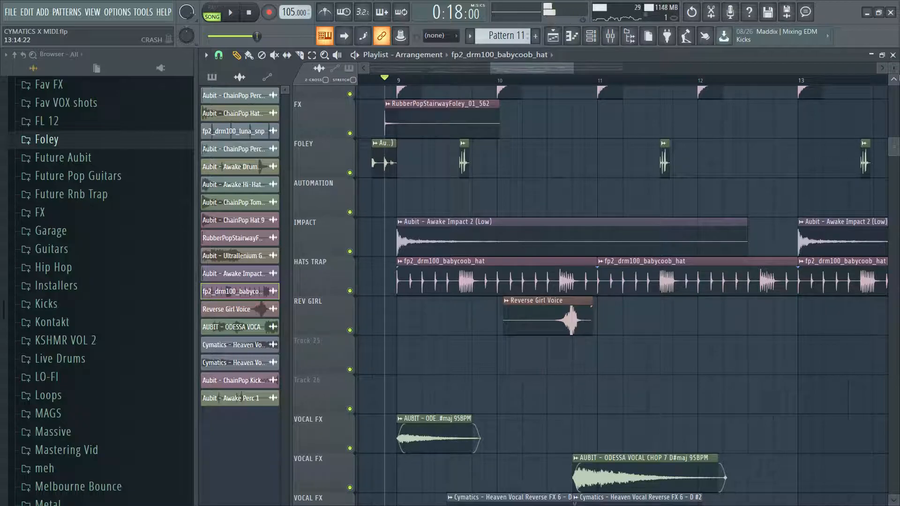
pyautogui.scroll(-1, 595, 281)
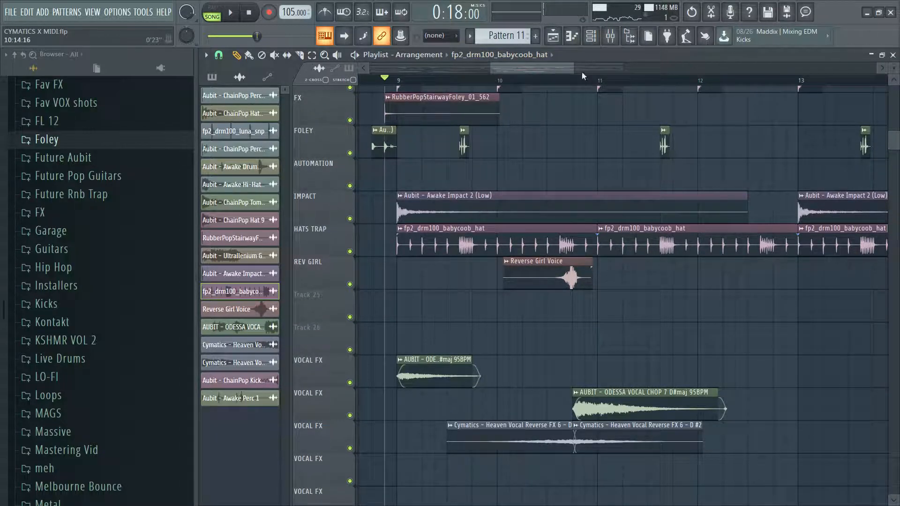
pyautogui.moveTo(573, 69); pyautogui.dragTo(576, 68)
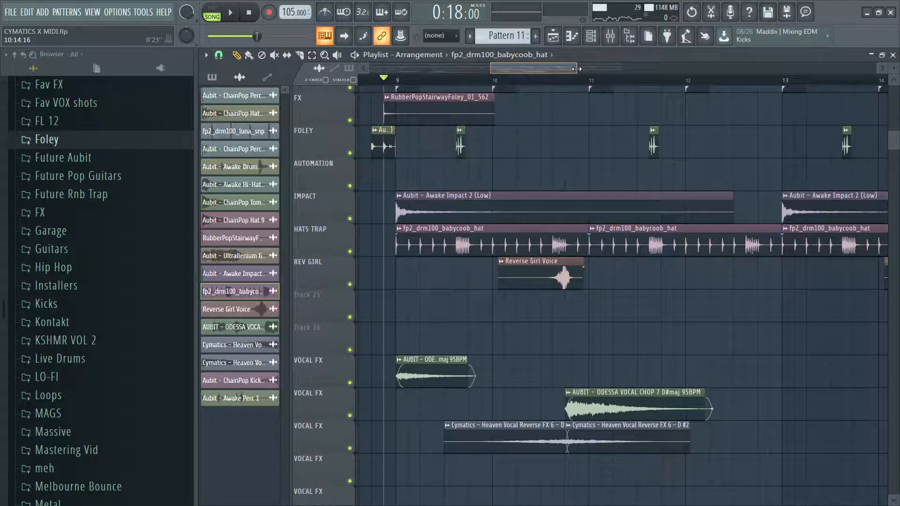
pyautogui.press('space')
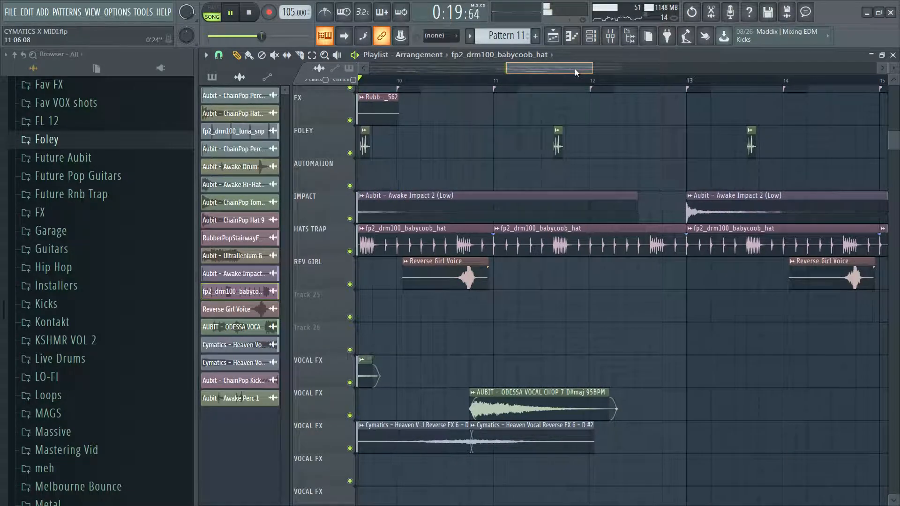
pyautogui.scroll(2, 711, 217)
pyautogui.scroll(1, 673, 153)
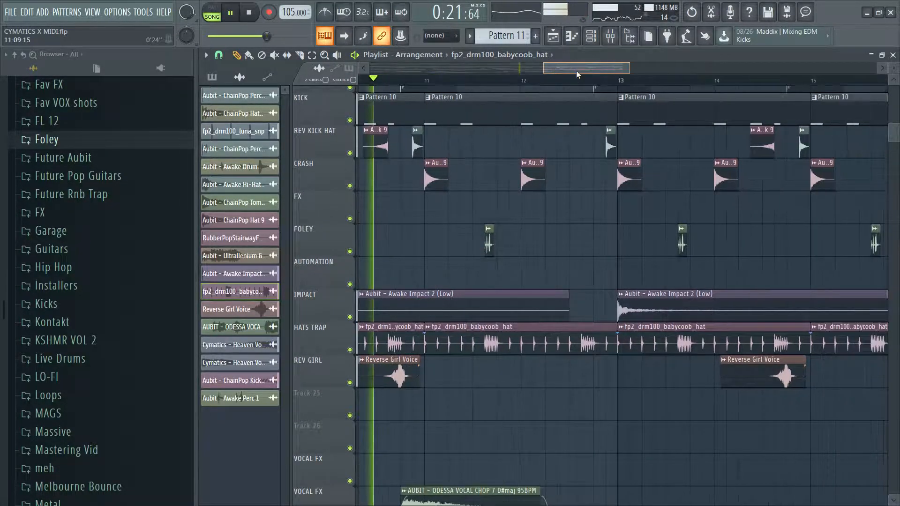
# Stop playback and bring the REV GIRL and VOCAL FX tracks into close view from bar 1 to bar 4.
pyautogui.press('space')
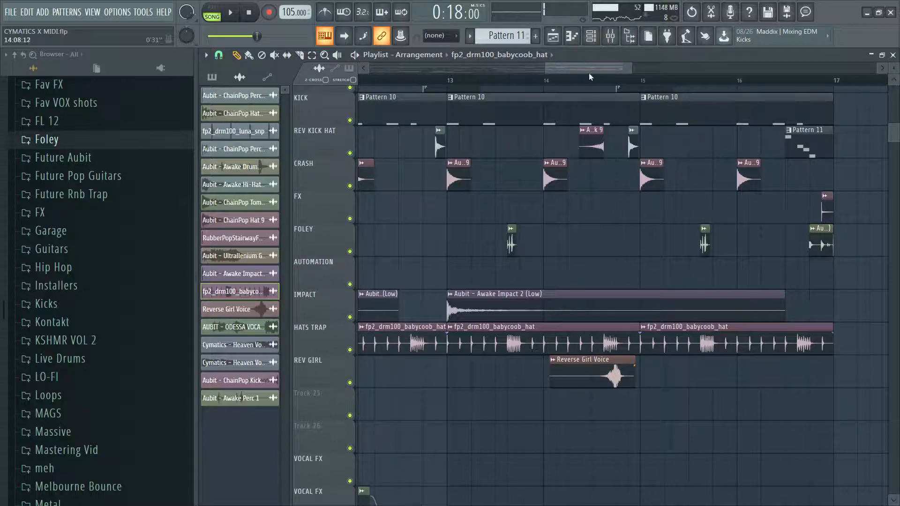
pyautogui.moveTo(591, 70); pyautogui.dragTo(260, 68)
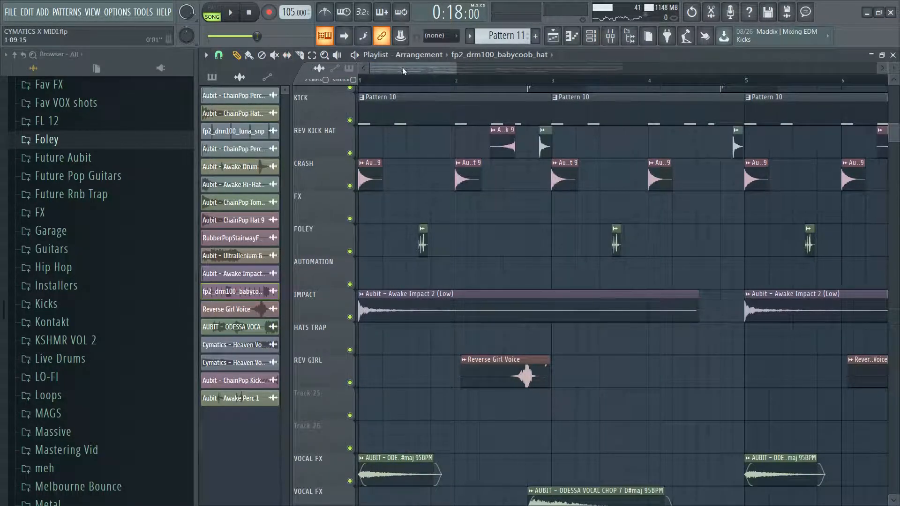
pyautogui.keyDown('ctrl'); pyautogui.rightClick(564, 243); pyautogui.keyUp('ctrl')
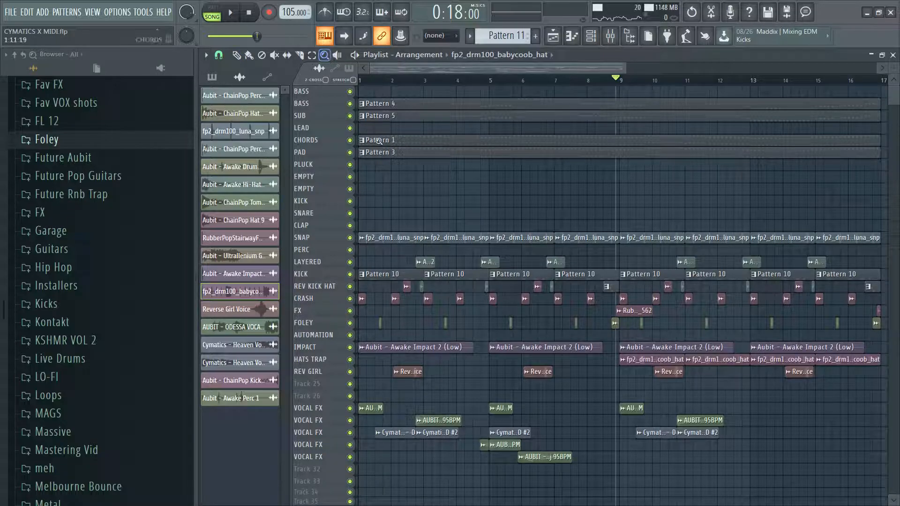
pyautogui.moveTo(382, 340); pyautogui.dragTo(479, 391)
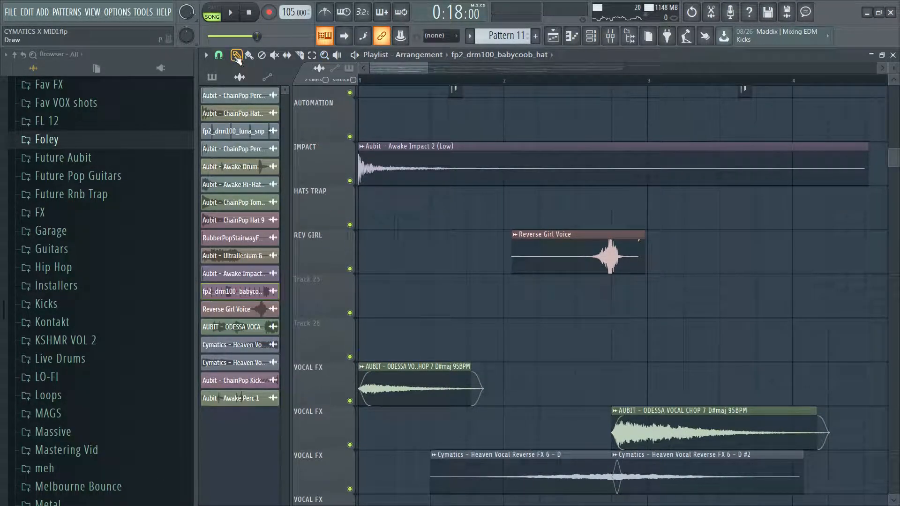
# Solo the VOCAL RISER, VOCAL FX HIT and BREATH tracks together in the mixer.
pyautogui.click(609, 36)
pyautogui.scroll(-8, 538, 238)
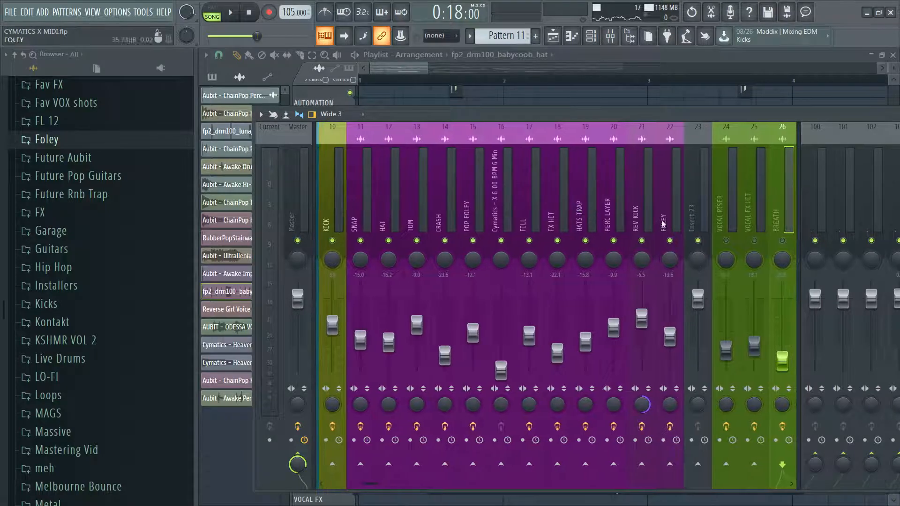
pyautogui.rightClick(699, 241)
pyautogui.click(698, 230)
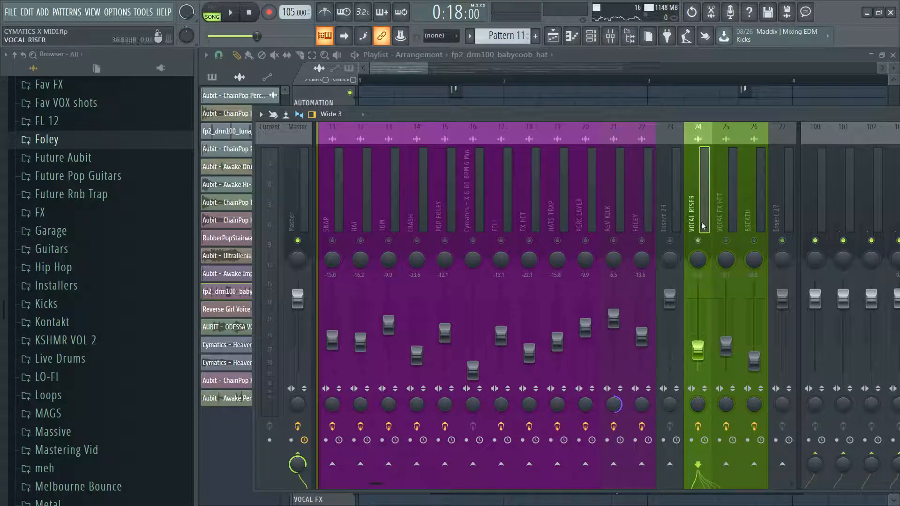
pyautogui.click(726, 240)
pyautogui.click(754, 240)
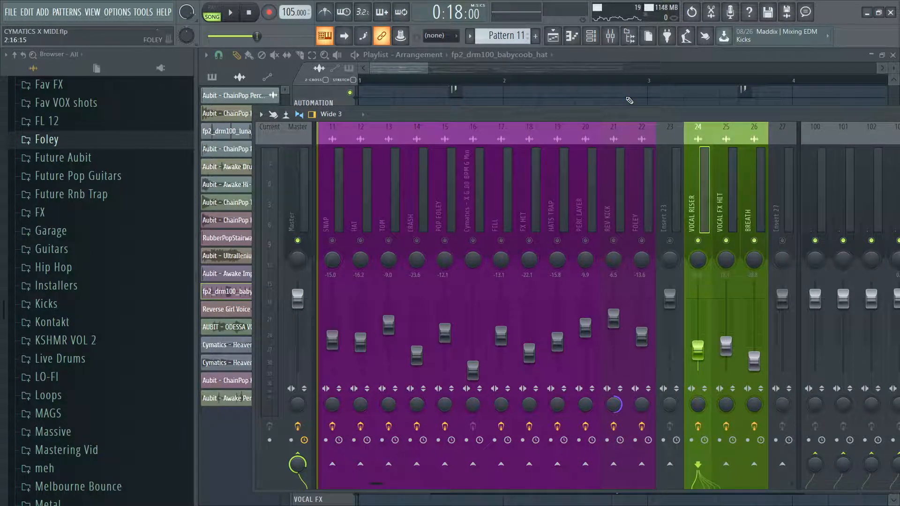
# Play the soloed vocal tracks from bar 1 with the REV GIRL and VOCAL FX clips in view.
pyautogui.scroll(-5, 669, 201)
pyautogui.click(414, 66)
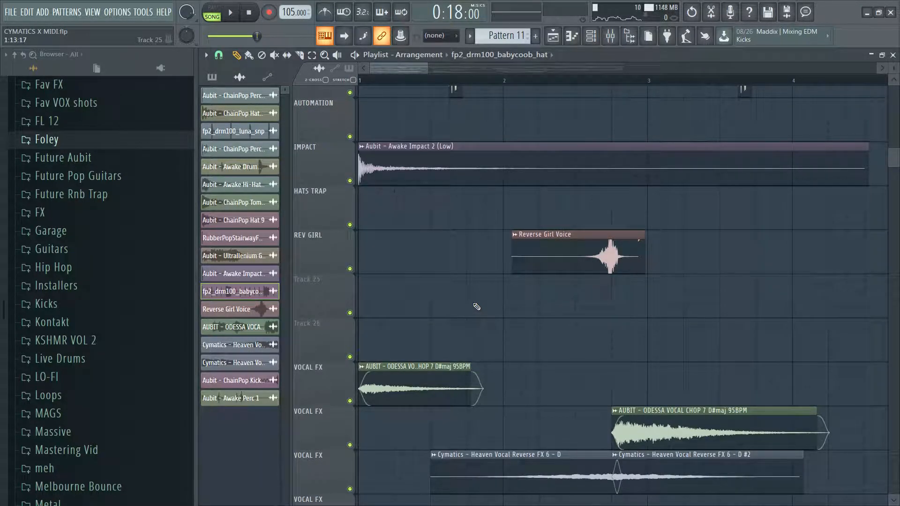
pyautogui.moveTo(896, 68); pyautogui.dragTo(895, 65)
pyautogui.scroll(-1, 845, 151)
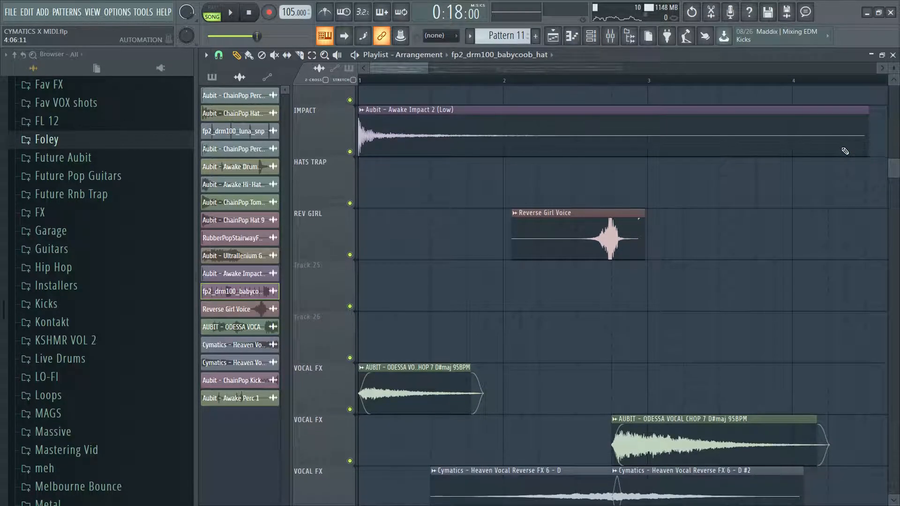
pyautogui.scroll(-2, 740, 212)
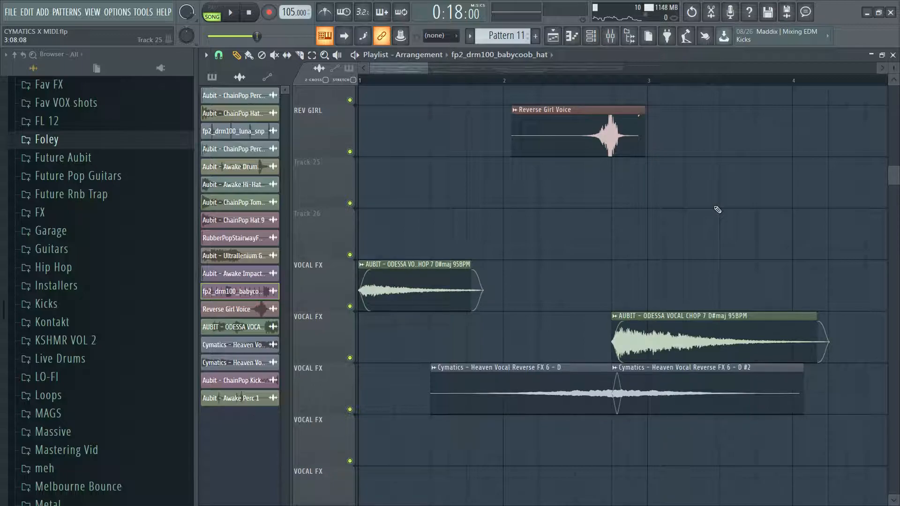
pyautogui.press('space')
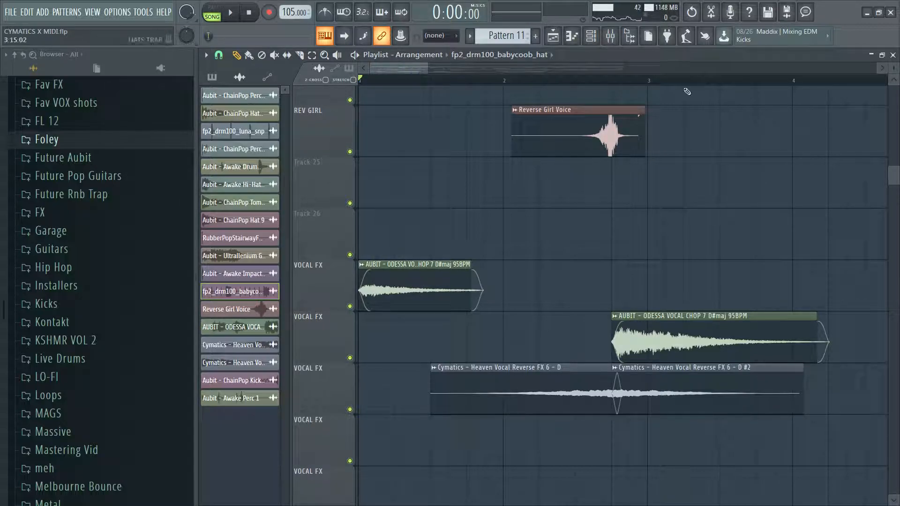
pyautogui.moveTo(892, 77); pyautogui.dragTo(893, 70)
pyautogui.scroll(2, 744, 197)
pyautogui.press('space')
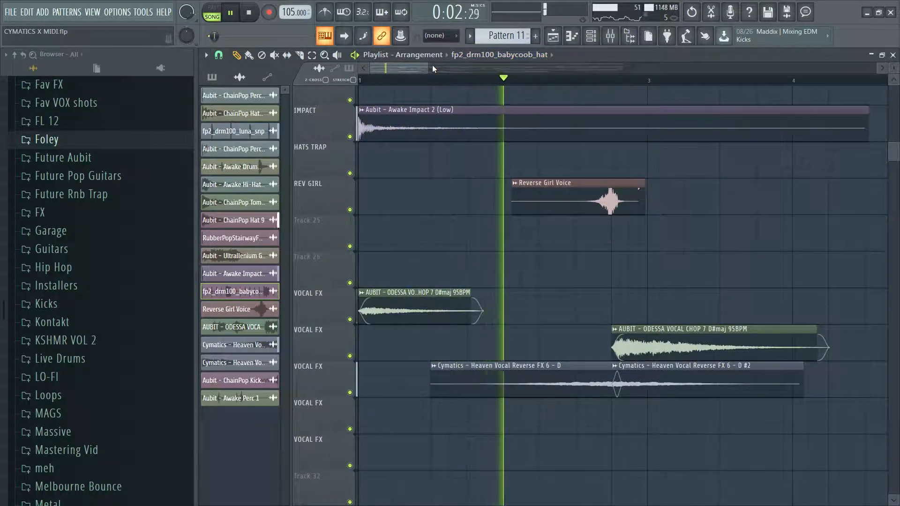
# Follow the VOCAL FX clips through bars 3 to 8, and play the section from just before bar 9.
pyautogui.moveTo(420, 65); pyautogui.dragTo(455, 72)
pyautogui.click(422, 79)
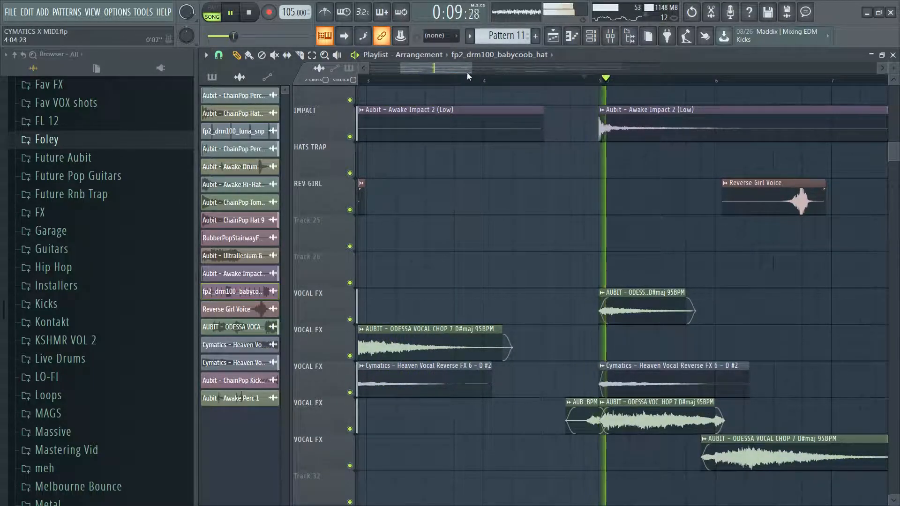
pyautogui.moveTo(467, 72); pyautogui.dragTo(514, 73)
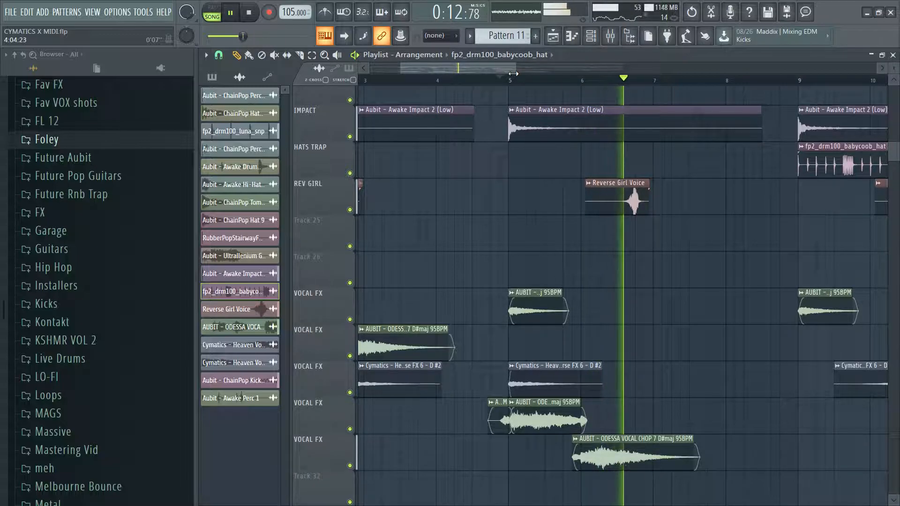
pyautogui.moveTo(505, 66); pyautogui.dragTo(533, 69)
pyautogui.press('space')
pyautogui.click(658, 83)
pyautogui.press('space')
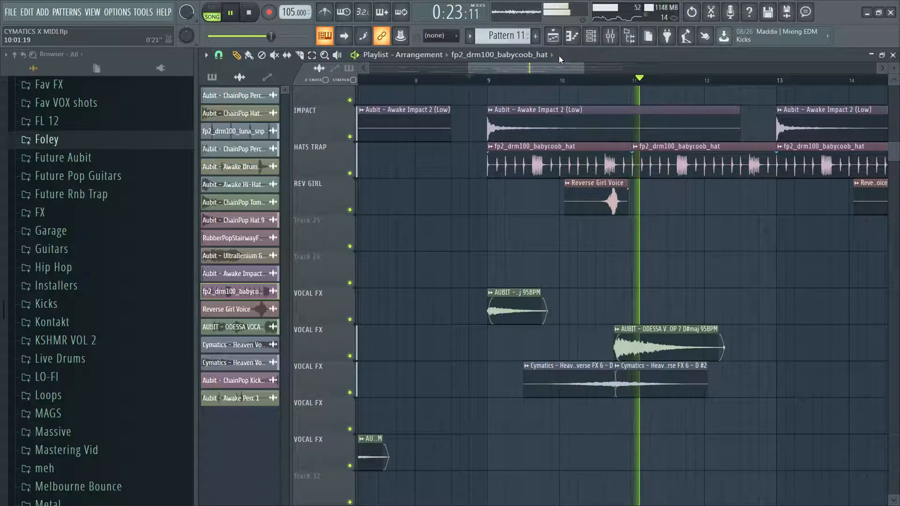
# Stop playback, return to bar 1, and audition the first AUBIT - ODESSA VOCAL CHOP 7 clip in close-up.
pyautogui.moveTo(560, 66); pyautogui.dragTo(335, 77)
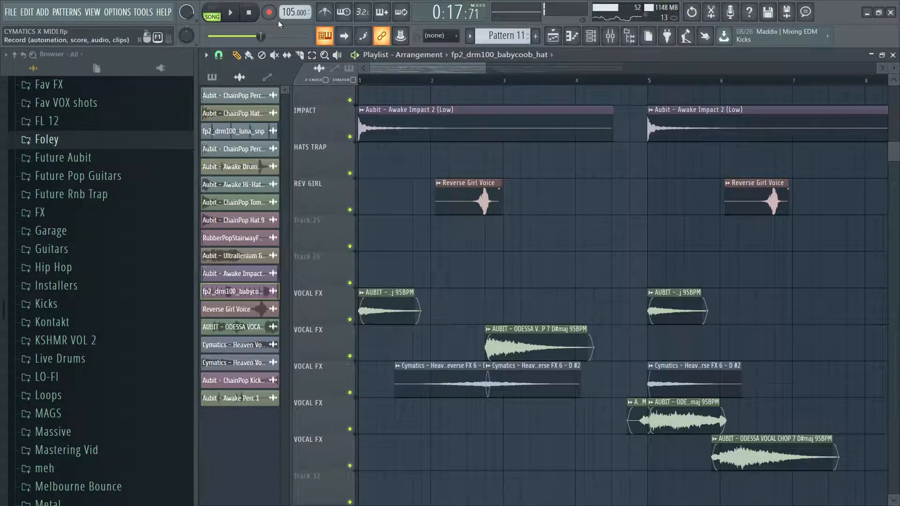
pyautogui.click(249, 14)
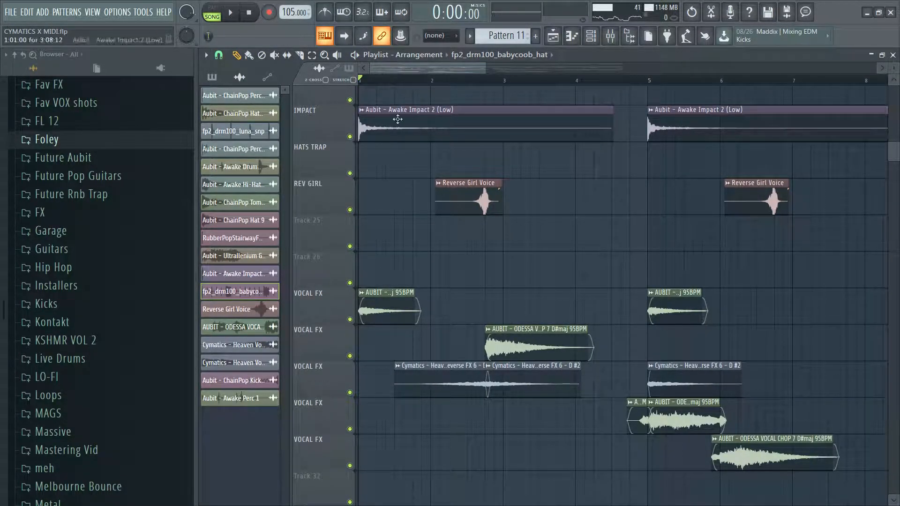
pyautogui.click(323, 55)
pyautogui.moveTo(364, 215); pyautogui.dragTo(456, 324)
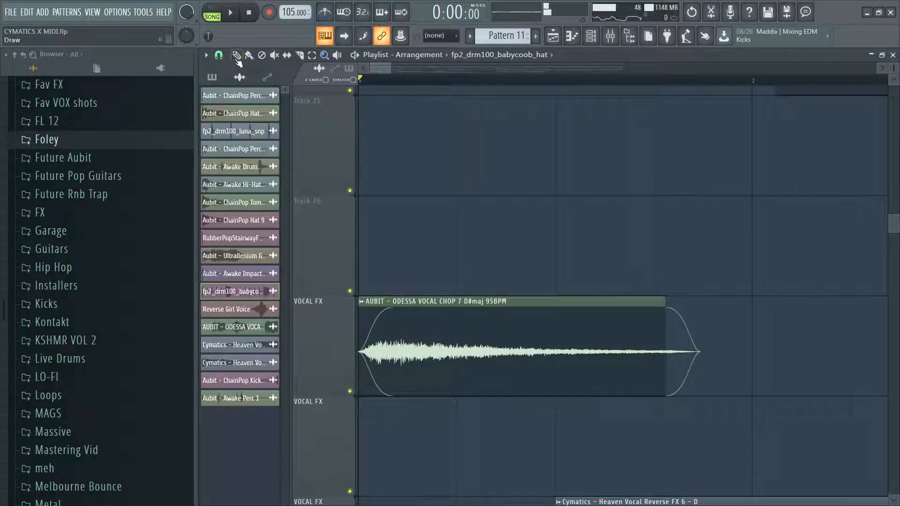
pyautogui.press('space')
pyautogui.moveTo(390, 69); pyautogui.dragTo(405, 77)
pyautogui.press('space')
pyautogui.moveTo(893, 68); pyautogui.dragTo(893, 82)
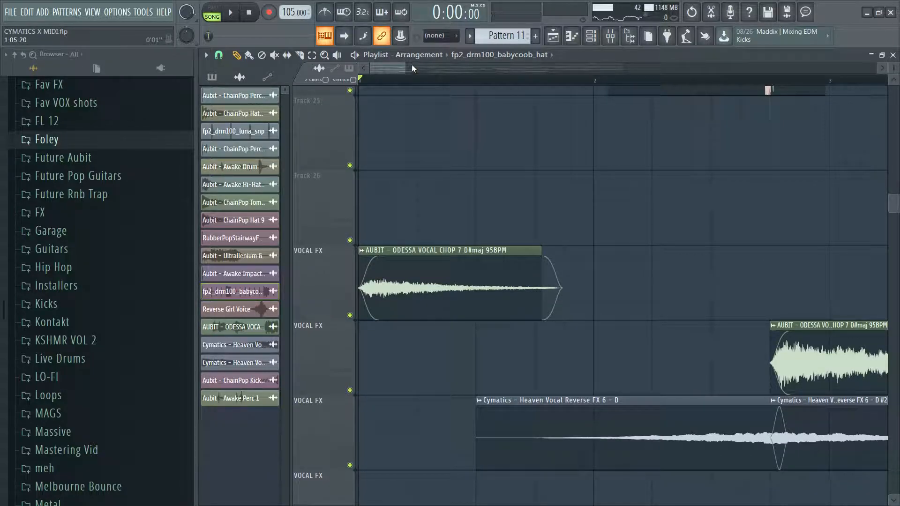
# Replay the opening vocal chop from bar 1 with the neighbouring Heaven Vocal Reverse FX clips in view.
pyautogui.moveTo(407, 67); pyautogui.dragTo(294, 73)
pyautogui.press('space')
pyautogui.moveTo(405, 68); pyautogui.dragTo(434, 79)
pyautogui.press('space')
pyautogui.press('space')
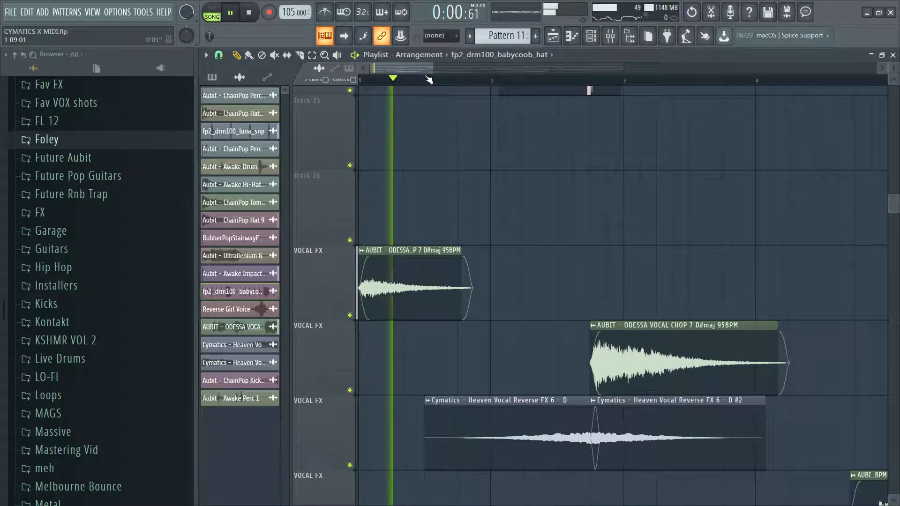
pyautogui.press('space')
pyautogui.press('space')
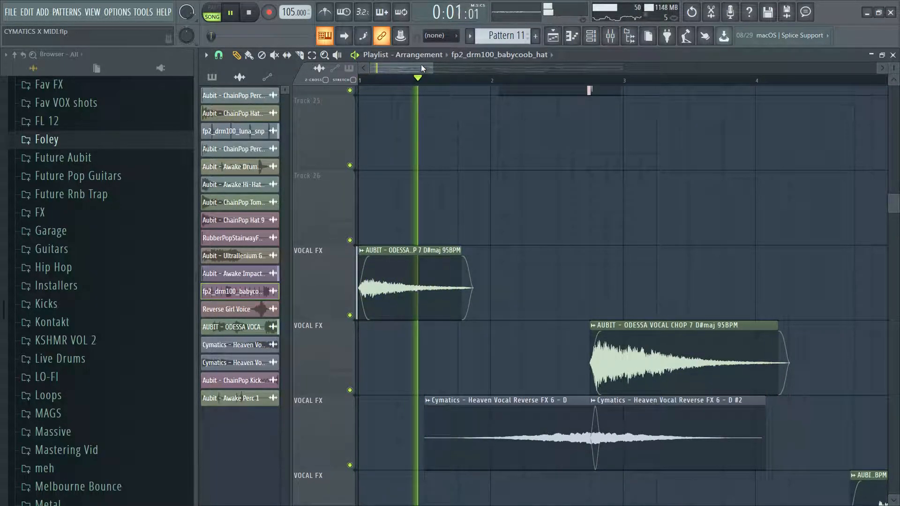
pyautogui.moveTo(421, 65); pyautogui.dragTo(425, 70)
pyautogui.press('space')
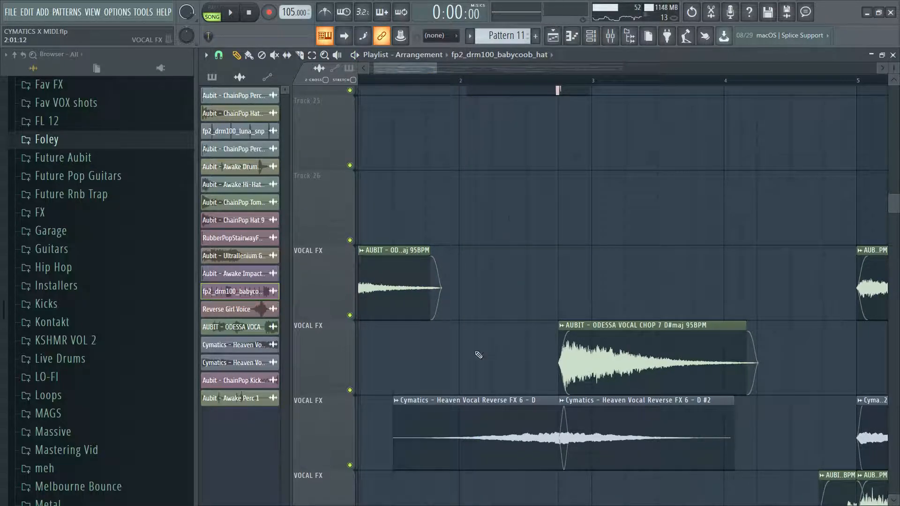
# Set the playback position just before bar 2, inspect the Cymatics - Heaven Vocal Reverse FX 6 - D sample settings, and close them.
pyautogui.click(419, 81)
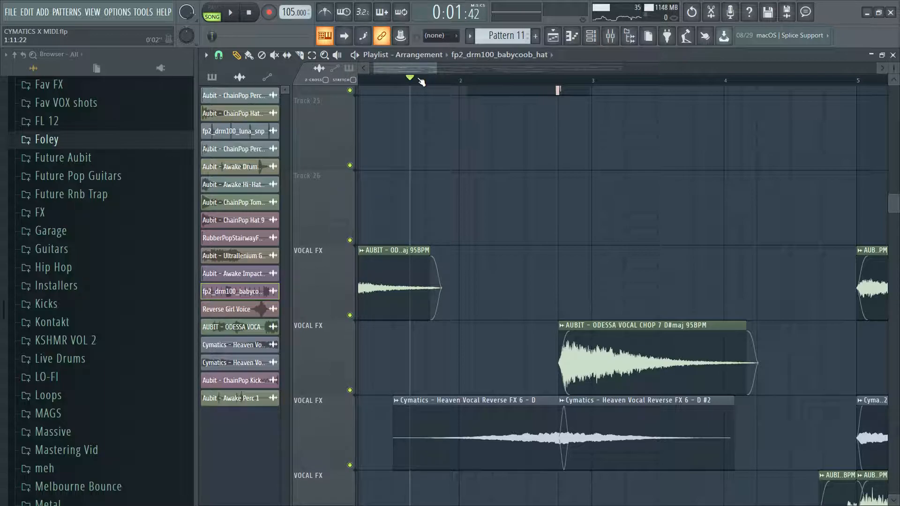
pyautogui.doubleClick(490, 426)
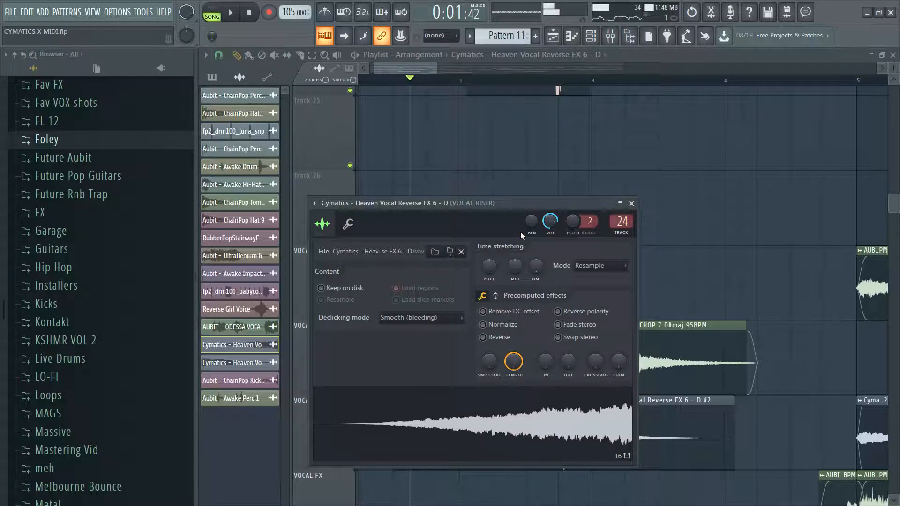
pyautogui.click(416, 68)
pyautogui.press('space')
pyautogui.press('space')
pyautogui.press('space')
pyautogui.press('space')
pyautogui.doubleClick(496, 412)
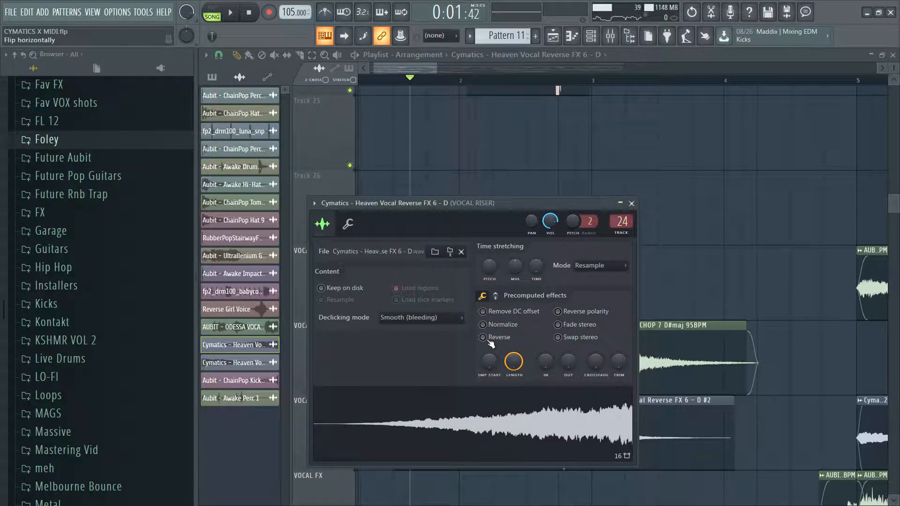
pyautogui.click(432, 70)
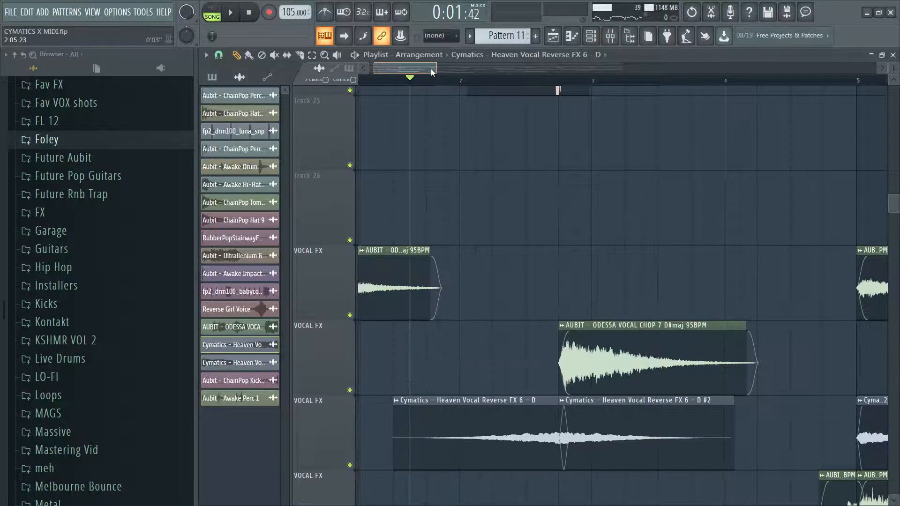
# Solo the VOCAL RISER mixer track and audition the Heaven Vocal Reverse FX clips from just before bar 2.
pyautogui.press('space')
pyautogui.press('F9')
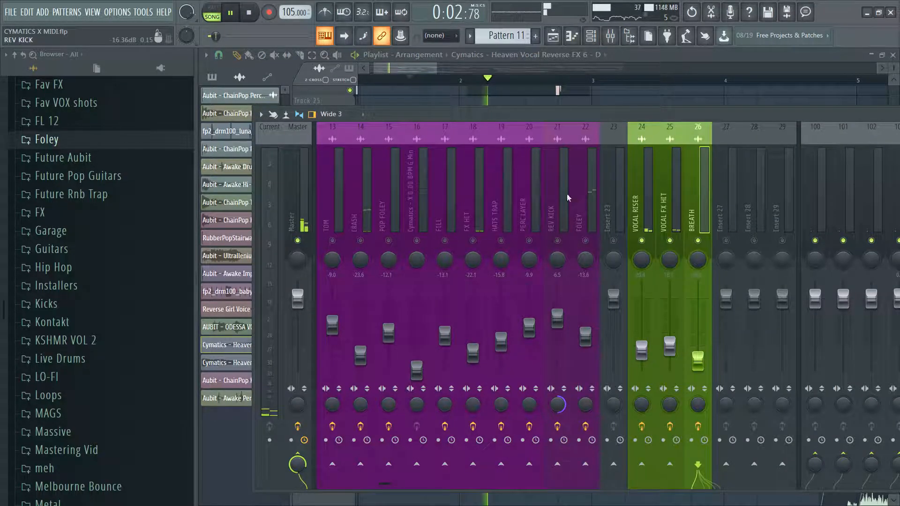
pyautogui.press('space')
pyautogui.click(644, 212)
pyautogui.rightClick(641, 241)
pyautogui.press('space')
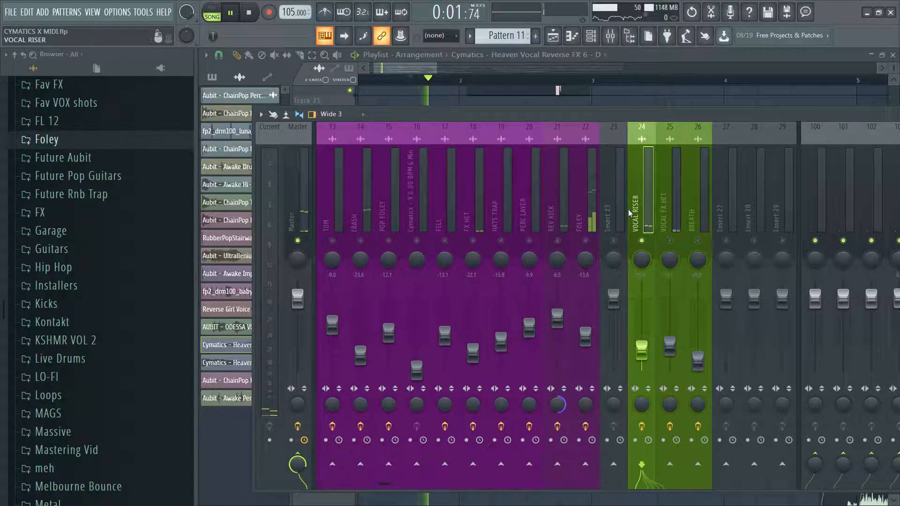
pyautogui.click(427, 69)
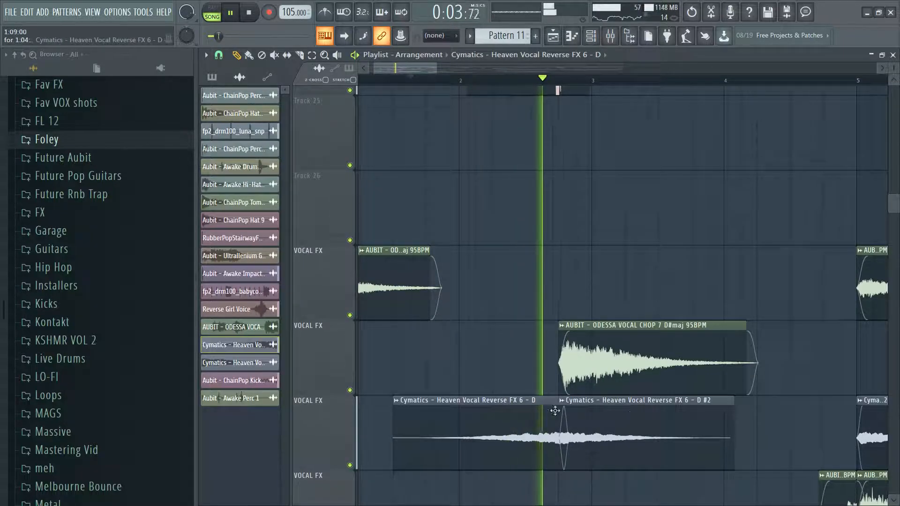
pyautogui.press('space')
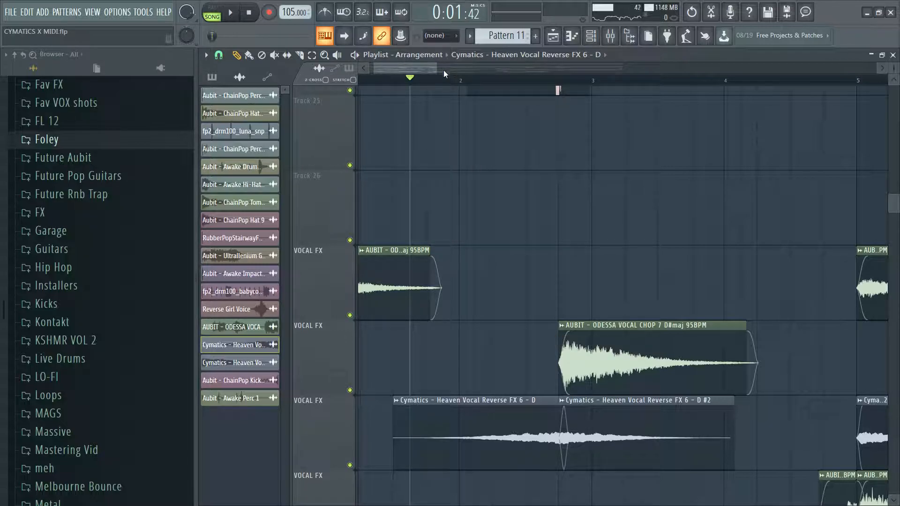
# Show the VOCAL FX clips across bars 2 to 6 and solo the VOCAL RISER mixer track again.
pyautogui.moveTo(438, 67); pyautogui.dragTo(452, 68)
pyautogui.scroll(-2, 515, 194)
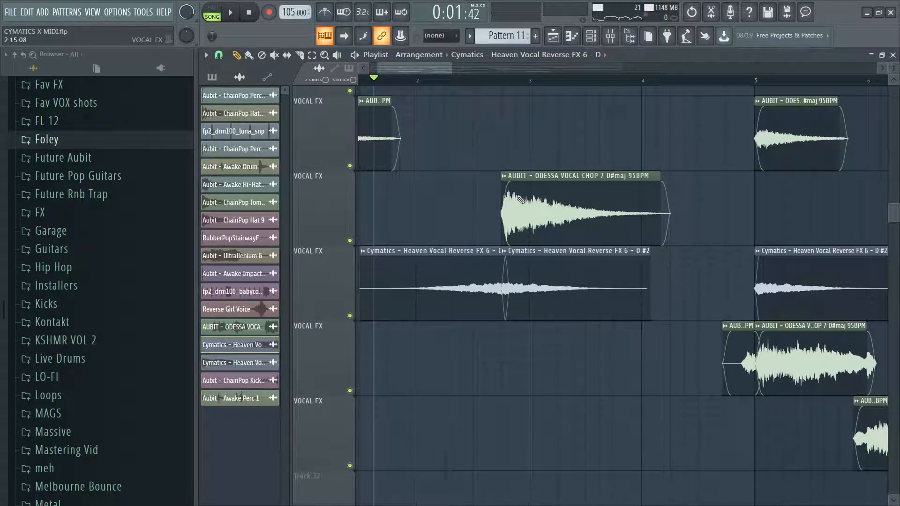
pyautogui.scroll(1, 519, 199)
pyautogui.press('F9')
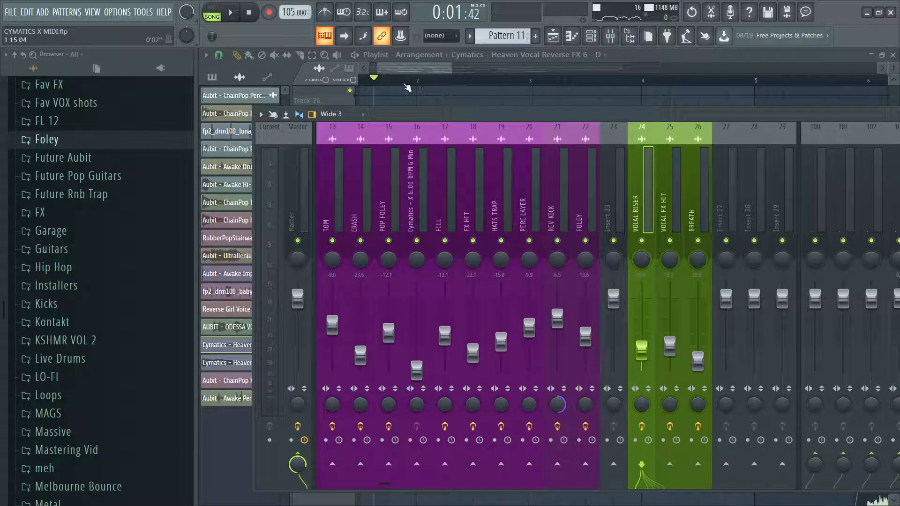
pyautogui.press('space')
pyautogui.rightClick(642, 240)
pyautogui.press('space')
pyautogui.click(659, 223)
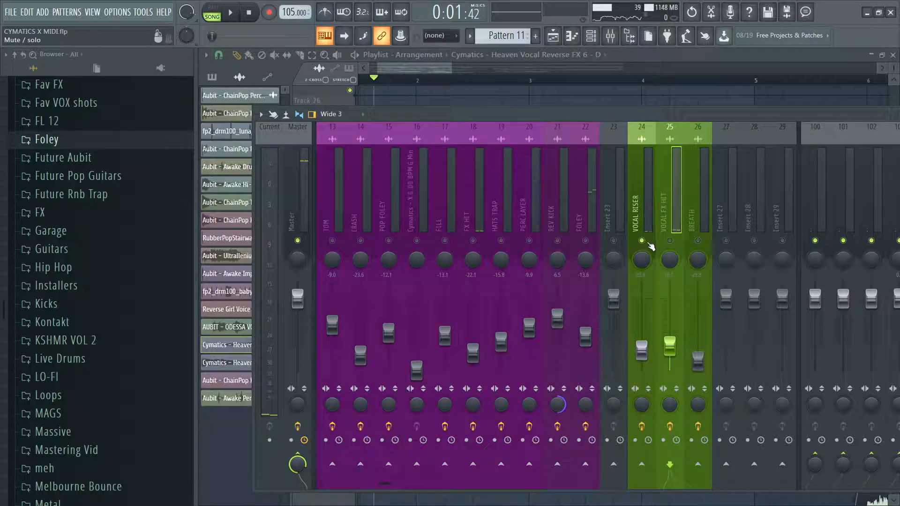
# Enable the BREATH and VOCAL FX HIT mixer tracks alongside the soloed VOCAL RISER.
pyautogui.click(697, 241)
pyautogui.click(670, 241)
pyautogui.rightClick(672, 257)
pyautogui.click(678, 262)
# Play the ODESSA VOCAL CHOP 7 and reverse vocal clips from just before bar 3.
pyautogui.press('space')
pyautogui.moveTo(415, 66)
pyautogui.mouseDown()
pyautogui.moveTo(437, 74)
pyautogui.moveTo(421, 73)
pyautogui.mouseUp()
pyautogui.press('space')
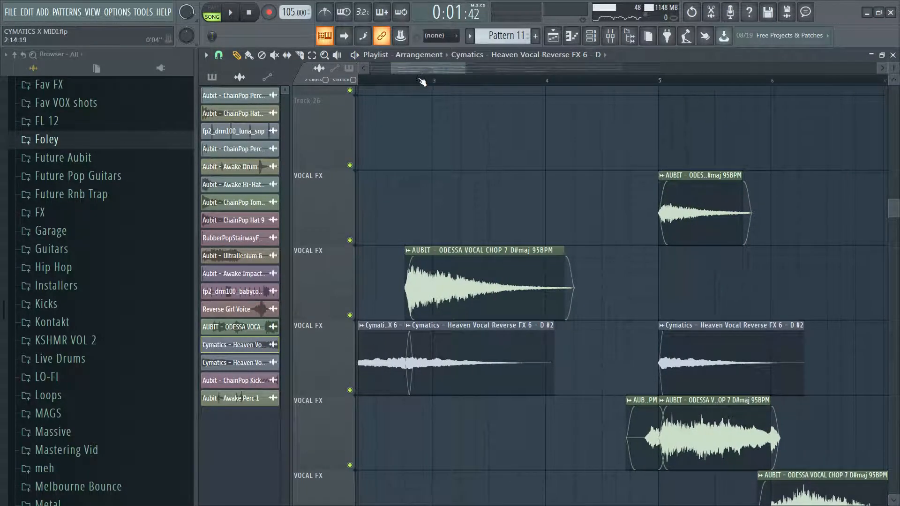
pyautogui.click(377, 81)
pyautogui.press('space')
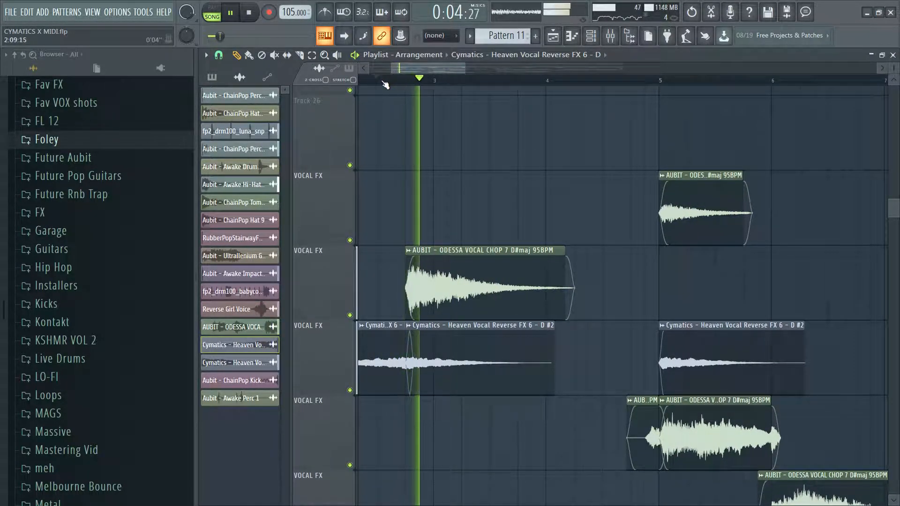
# Play on through the VOCAL FX clips up to about bar 7, including the ODESSA VOCAL CHOP 7 reverses, and stop playback.
pyautogui.click(380, 80)
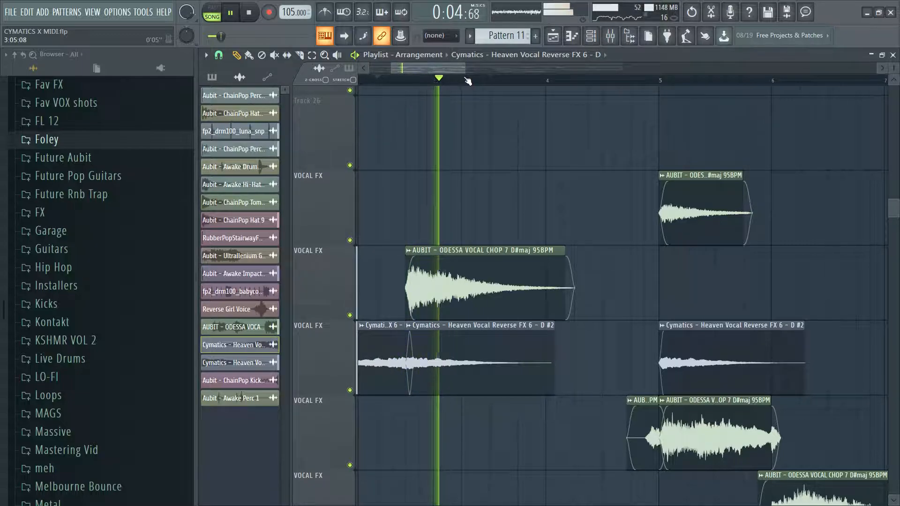
pyautogui.moveTo(463, 68)
pyautogui.mouseDown()
pyautogui.moveTo(494, 72)
pyautogui.moveTo(474, 71)
pyautogui.mouseUp()
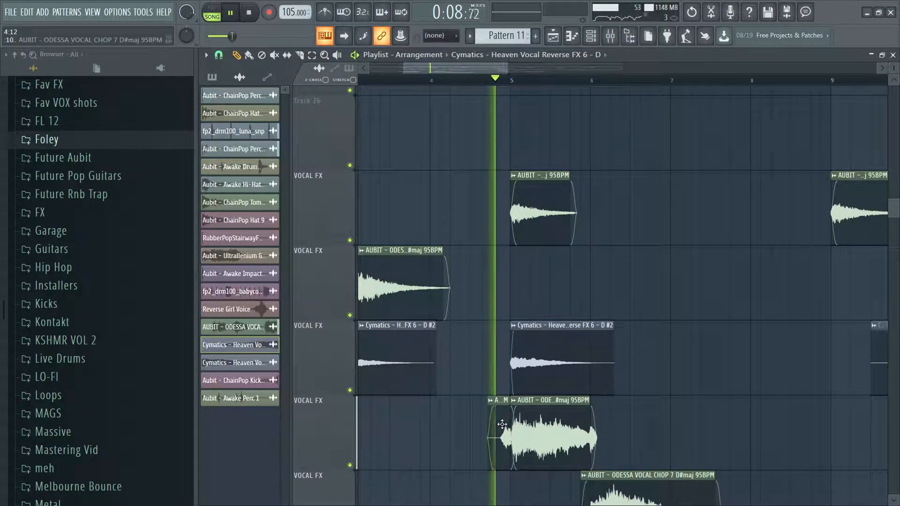
pyautogui.scroll(-3, 548, 359)
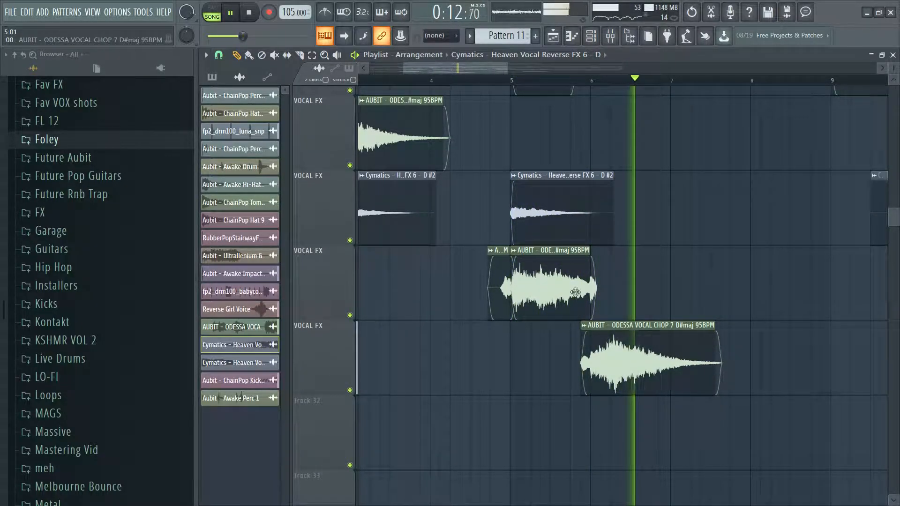
pyautogui.moveTo(456, 66); pyautogui.dragTo(352, 66)
pyautogui.scroll(3, 532, 233)
pyautogui.press('space')
# Look over the kick, crash and foley tracks and briefly play the Reverse Girl Voice clip just before bar 3.
pyautogui.scroll(2, 489, 178)
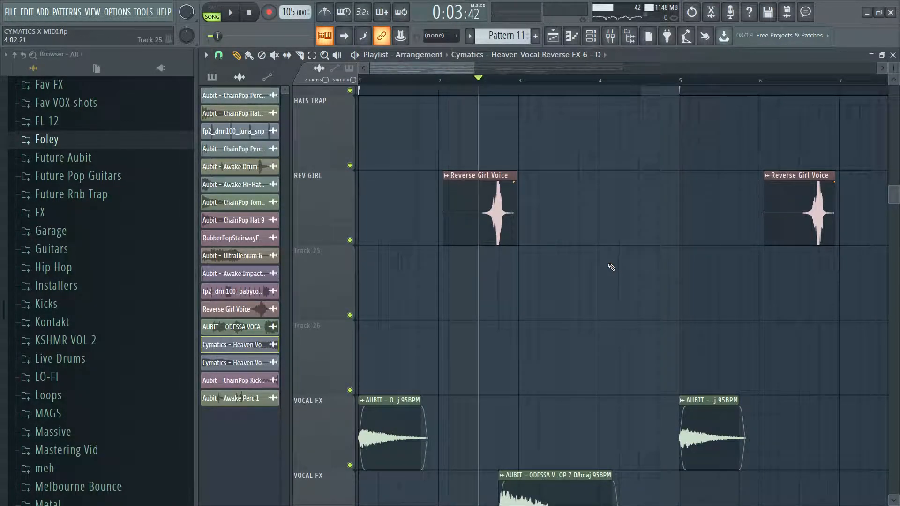
pyautogui.scroll(8, 611, 267)
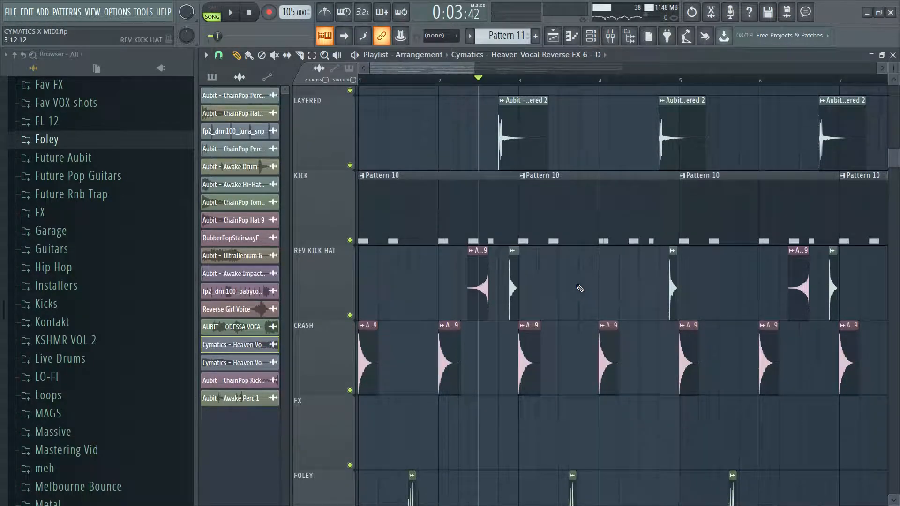
pyautogui.scroll(-4, 579, 288)
pyautogui.scroll(3, 515, 263)
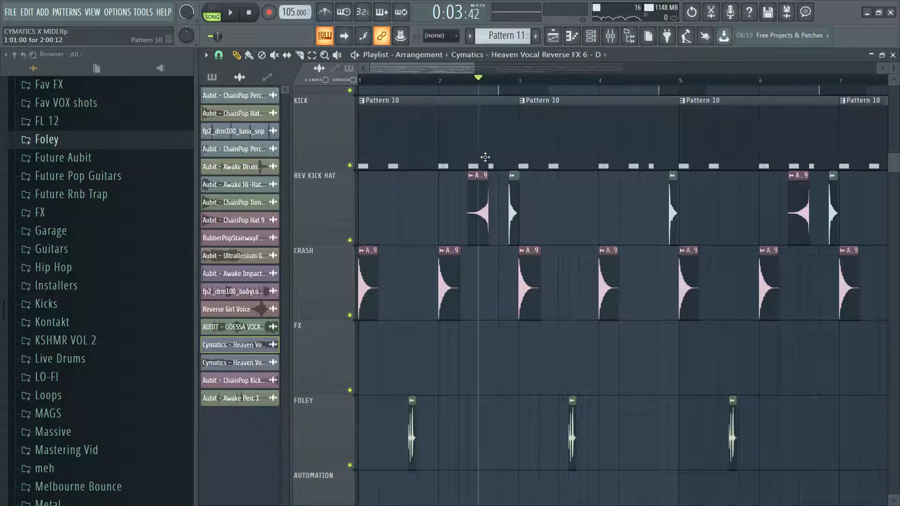
pyautogui.scroll(-7, 508, 206)
pyautogui.press('space')
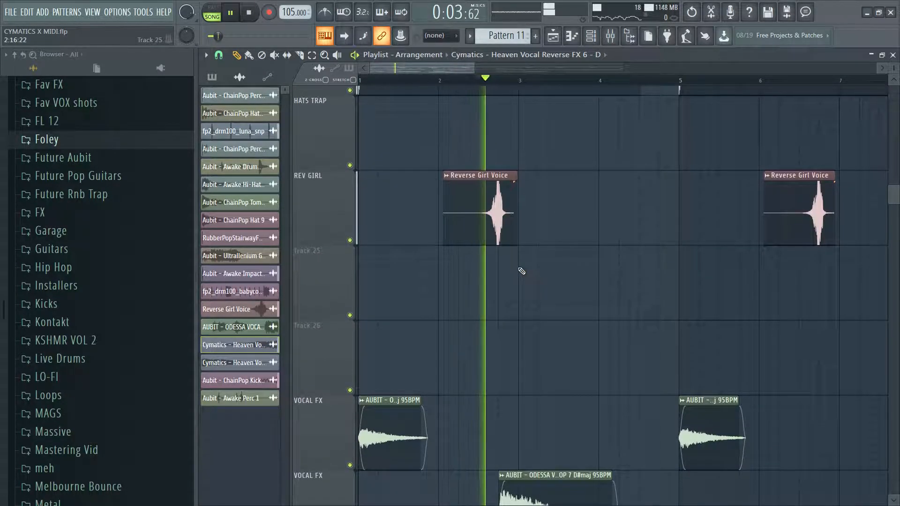
pyautogui.press('space')
# Solo the BREATH mixer track, audition the Reverse Girl Voice clip and stop playback at the song start.
pyautogui.press('F9')
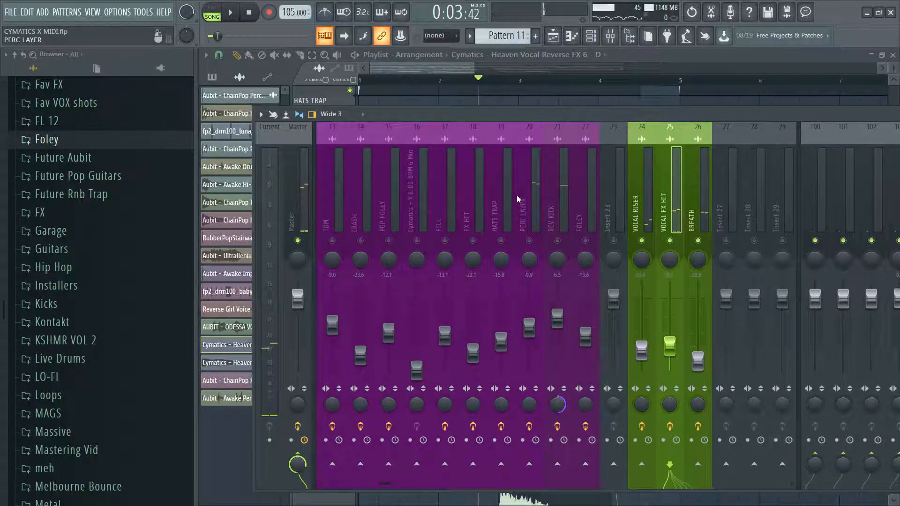
pyautogui.press('space')
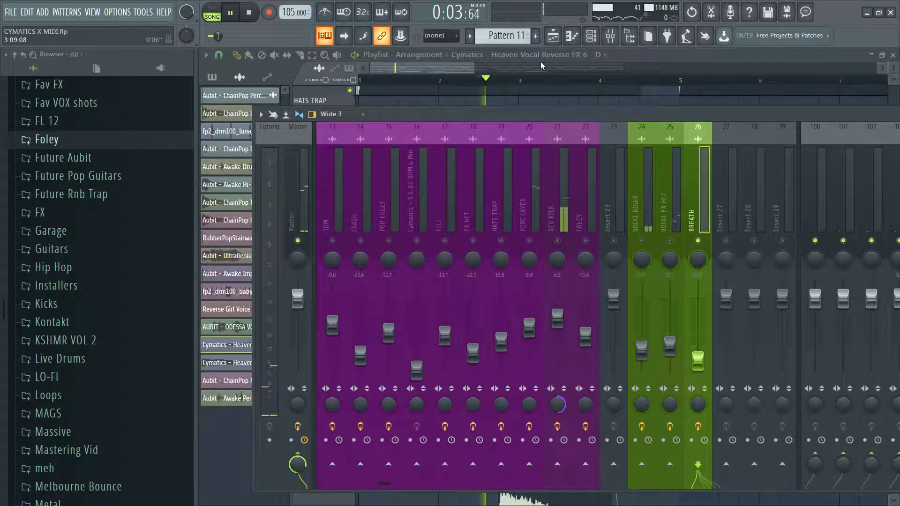
pyautogui.click(454, 65)
pyautogui.press('space')
pyautogui.click(731, 81)
pyautogui.press('space')
pyautogui.press('space')
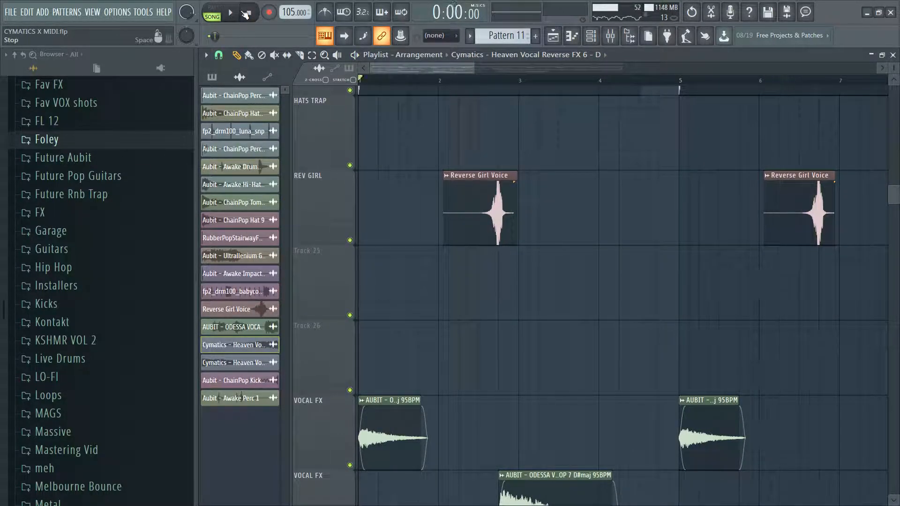
# Play the song from the start, following the REV GIRL and VOCAL FX clips to bar 5.
pyautogui.press('F9')
pyautogui.press('space')
pyautogui.moveTo(438, 71); pyautogui.dragTo(449, 72)
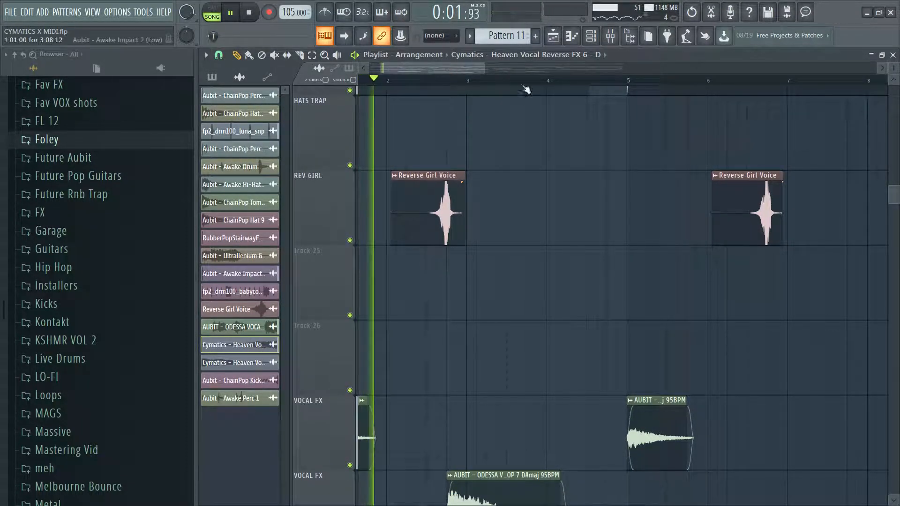
pyautogui.scroll(-1, 656, 187)
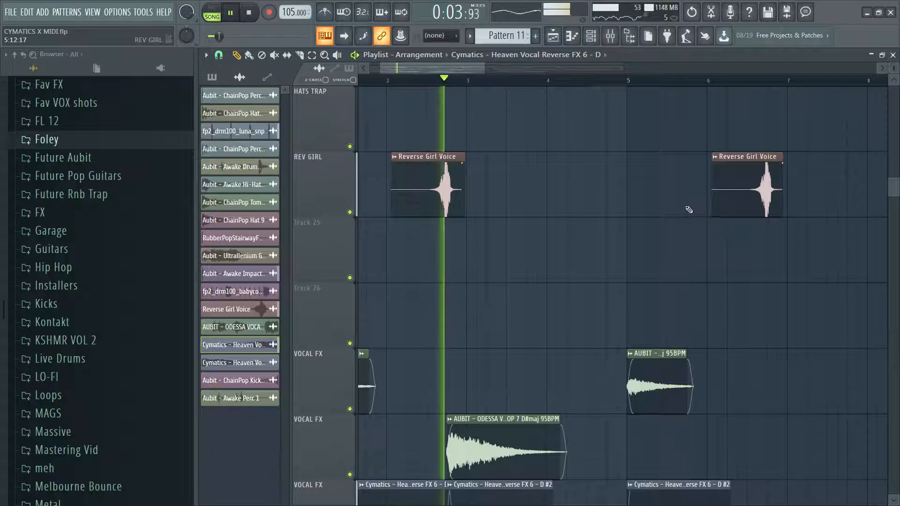
pyautogui.moveTo(469, 67)
pyautogui.mouseDown()
pyautogui.moveTo(504, 72)
pyautogui.moveTo(518, 89)
pyautogui.moveTo(485, 74)
pyautogui.mouseUp()
pyautogui.scroll(-3, 557, 209)
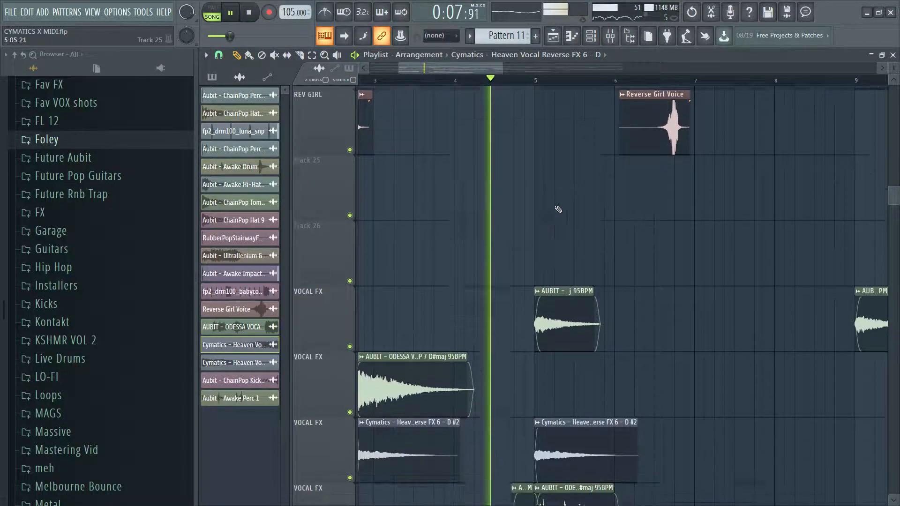
pyautogui.scroll(-3, 559, 211)
# Enable the KICK, SNAP, VOCAL RISER and VOCAL FX HIT mixer tracks alongside BREATH.
pyautogui.press('F9')
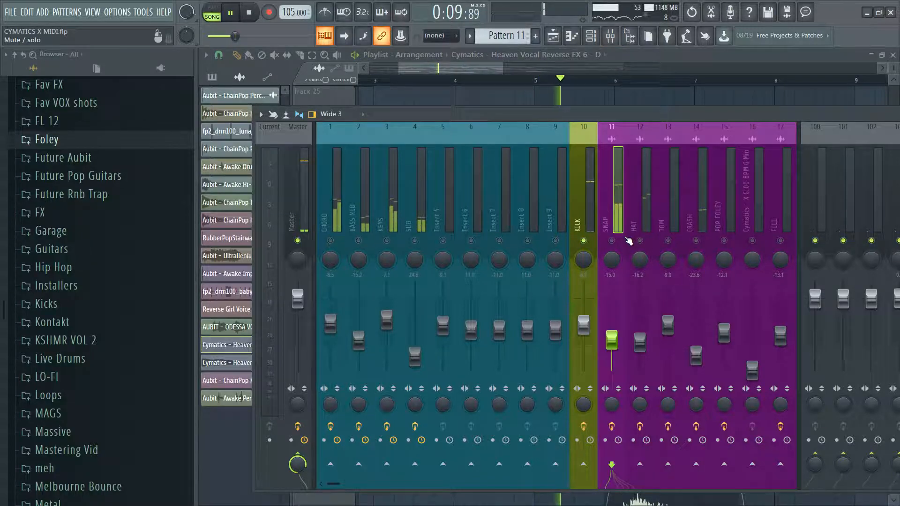
pyautogui.scroll(-16, 627, 240)
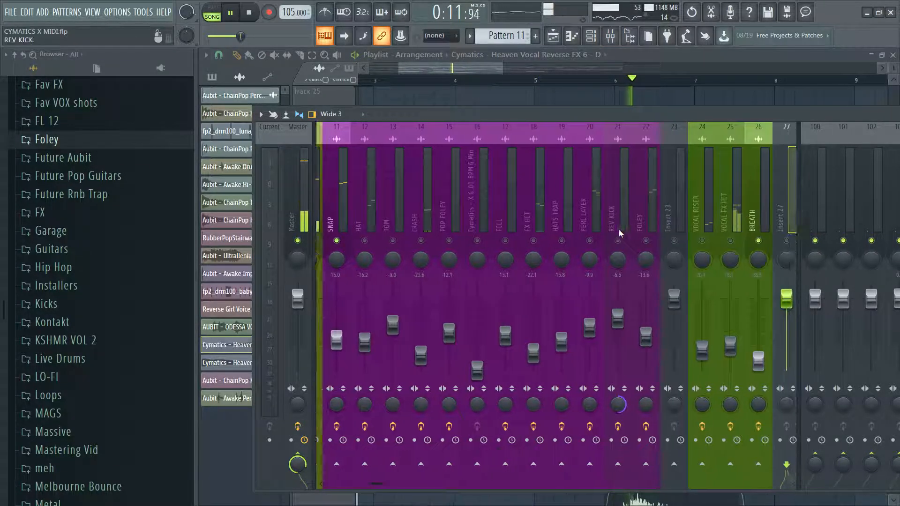
pyautogui.click(698, 240)
pyautogui.click(725, 240)
pyautogui.click(751, 240)
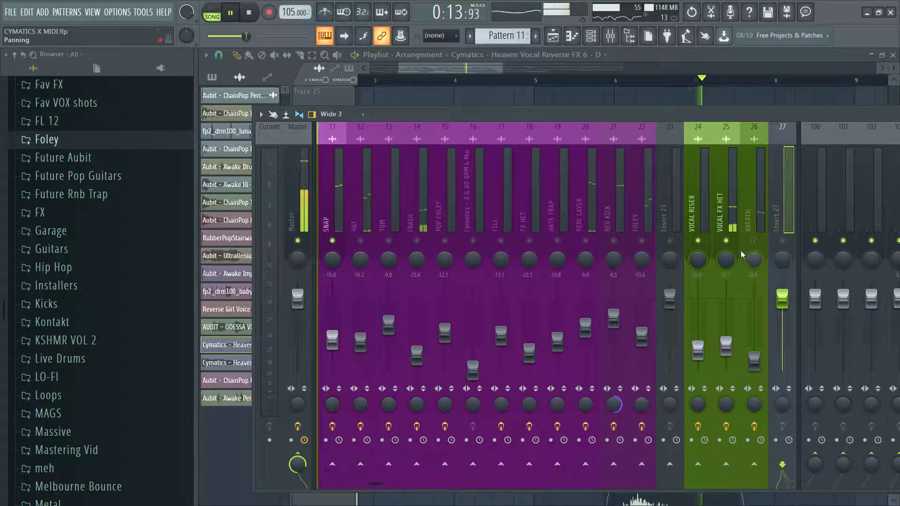
pyautogui.click(754, 240)
# Follow the VOCAL FX, REV GIRL and HATS TRAP clips through bars 9 to 12 during playback, and stop the song.
pyautogui.moveTo(494, 69); pyautogui.dragTo(530, 77)
pyautogui.moveTo(894, 68); pyautogui.dragTo(894, 77)
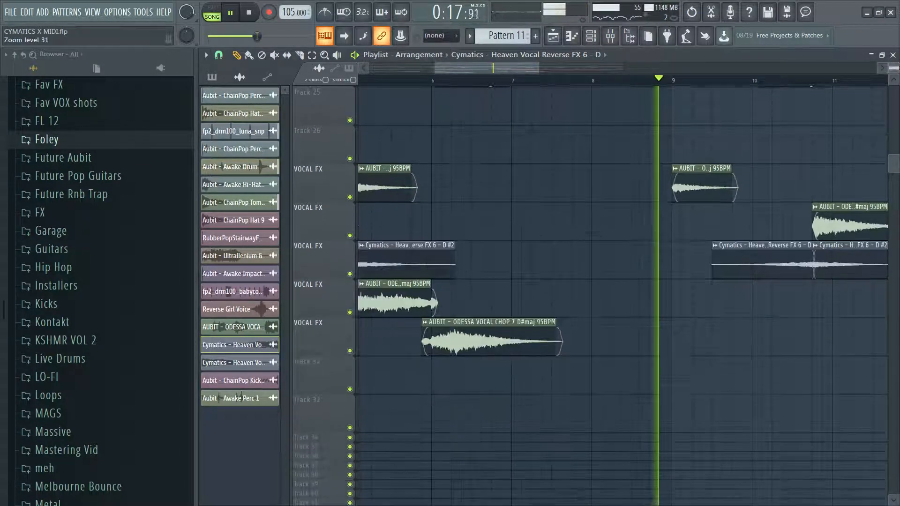
pyautogui.moveTo(538, 69); pyautogui.dragTo(610, 71)
pyautogui.scroll(2, 671, 234)
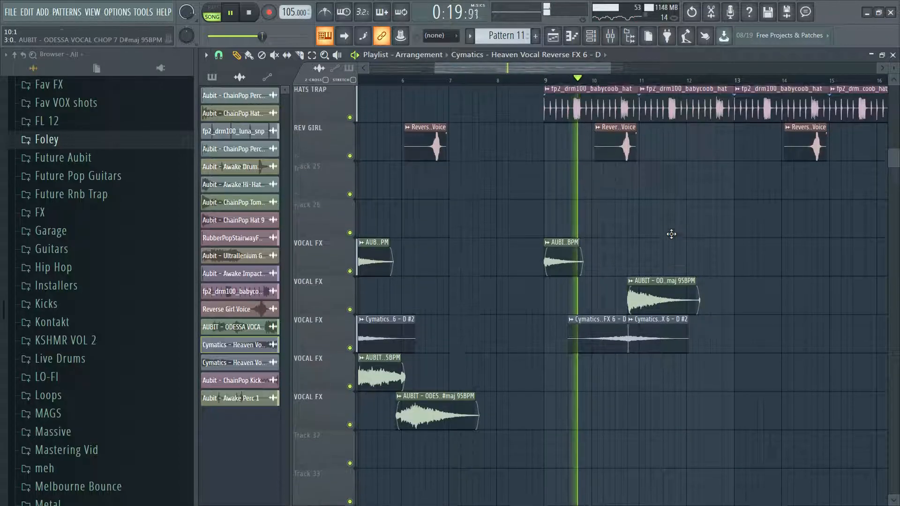
pyautogui.scroll(2, 667, 248)
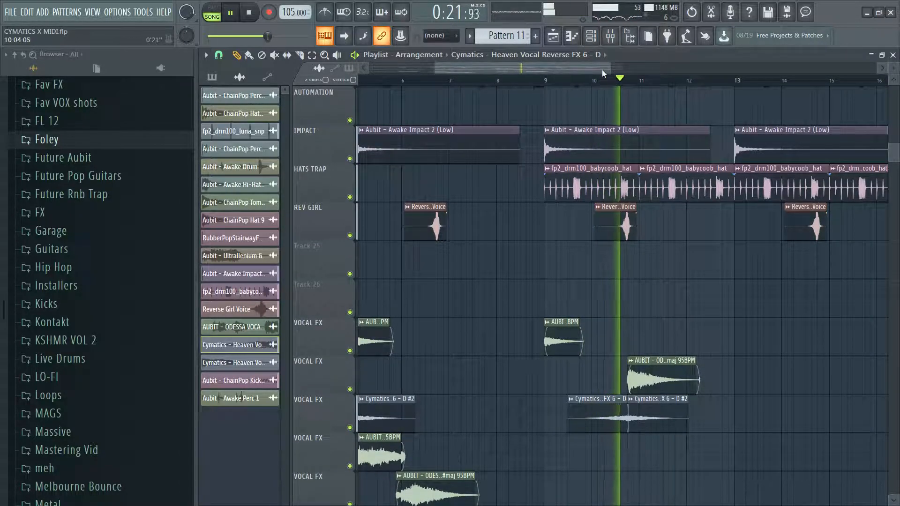
pyautogui.moveTo(601, 69); pyautogui.dragTo(650, 74)
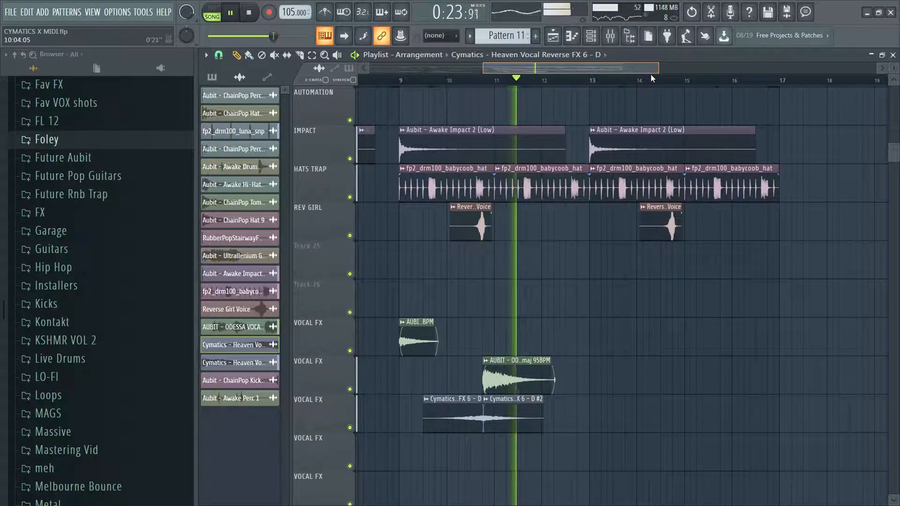
pyautogui.moveTo(650, 74); pyautogui.dragTo(646, 76)
pyautogui.press('space')
# Fit the whole arrangement in the playlist and enable all mixer tracks again.
pyautogui.press('F9')
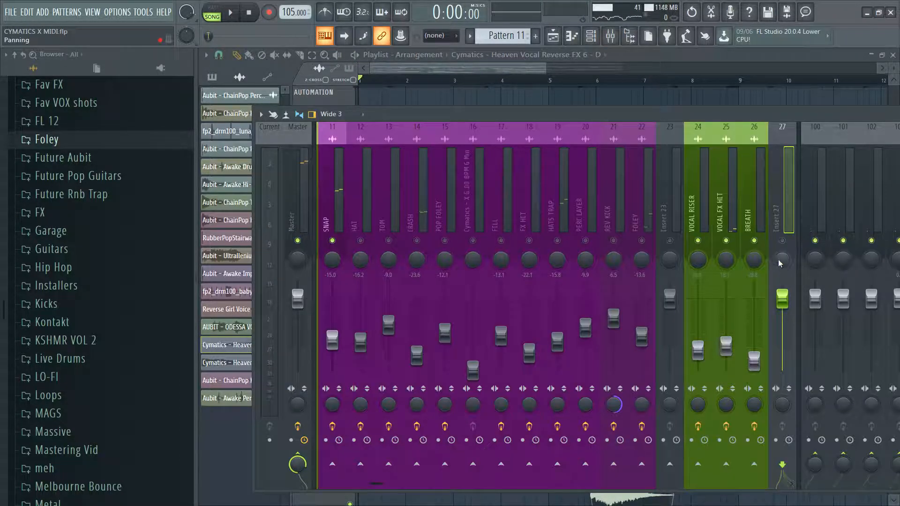
pyautogui.press('F9')
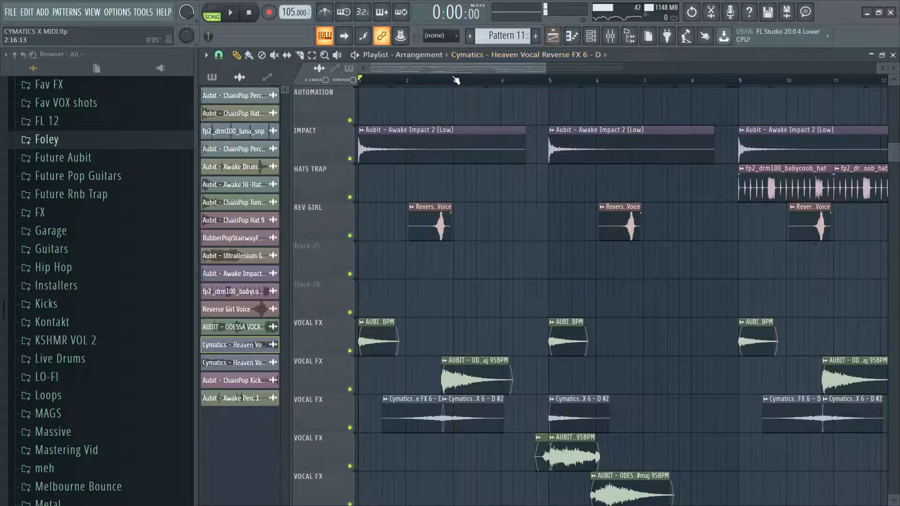
pyautogui.keyDown('ctrl'); pyautogui.rightClick(476, 216); pyautogui.keyUp('ctrl')
pyautogui.press('F9')
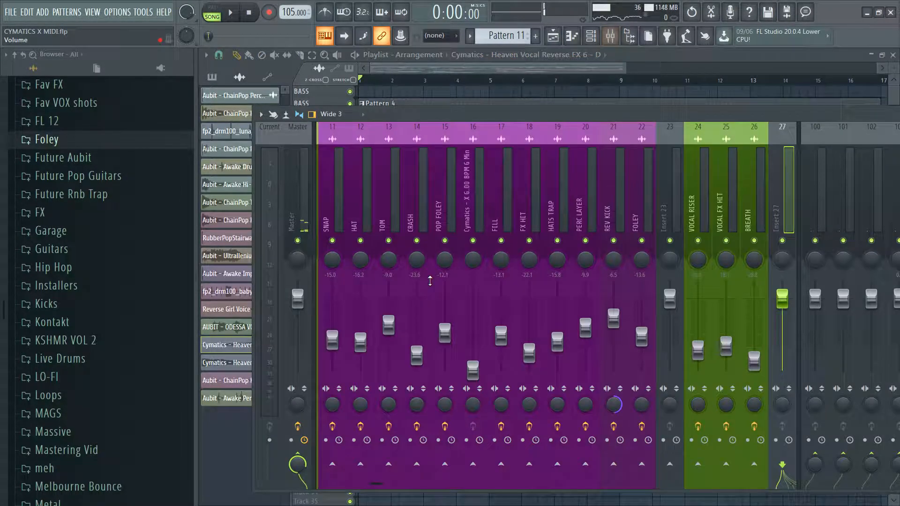
pyautogui.press('F9')
# Play the full arrangement with all tracks enabled from just before bar 9.
pyautogui.moveTo(523, 71); pyautogui.dragTo(536, 68)
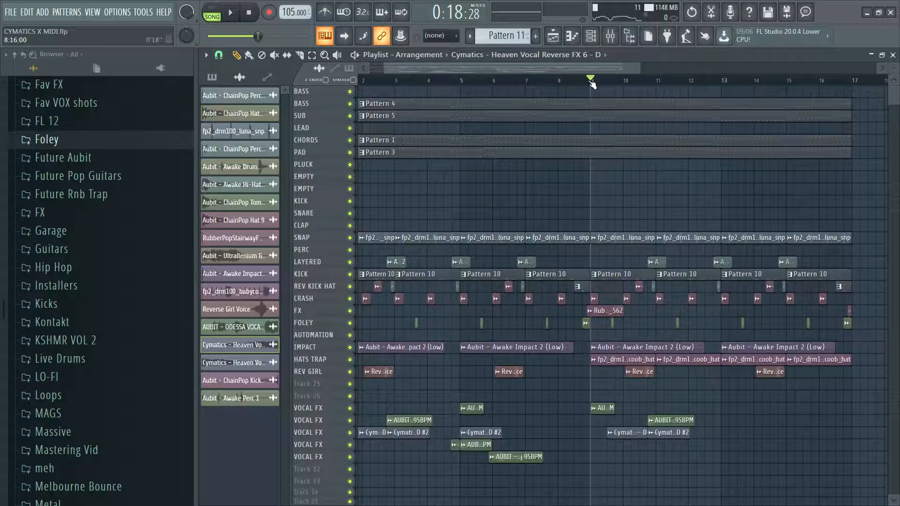
pyautogui.press('space')
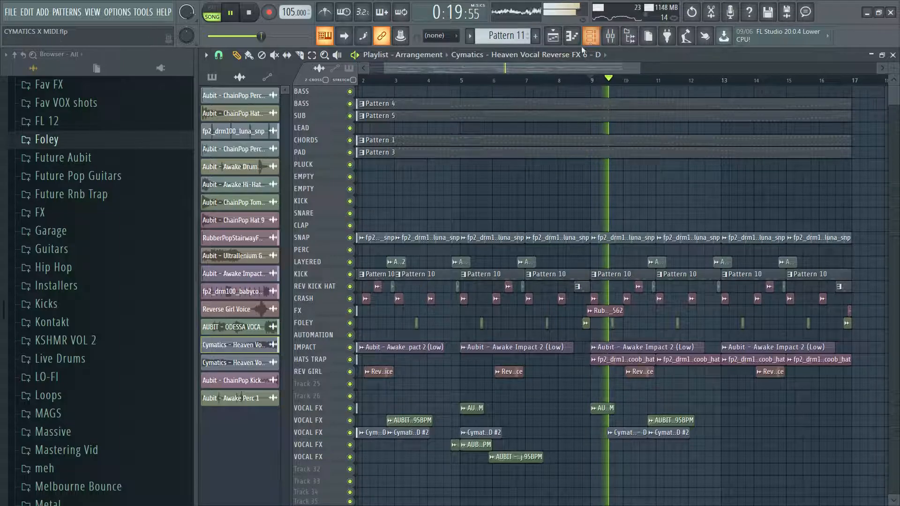
pyautogui.hscroll(-2, 748, 235)
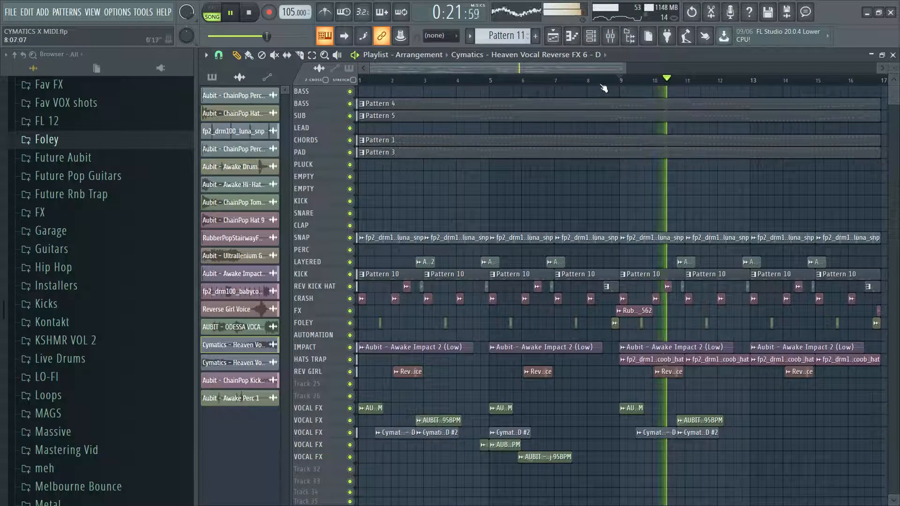
pyautogui.moveTo(603, 71); pyautogui.dragTo(634, 76)
# Show the mixer, piano roll and channel rack during playback, and return to the playlist.
pyautogui.press('F5')
pyautogui.press('F5')
pyautogui.press('F5')
pyautogui.press('F5')
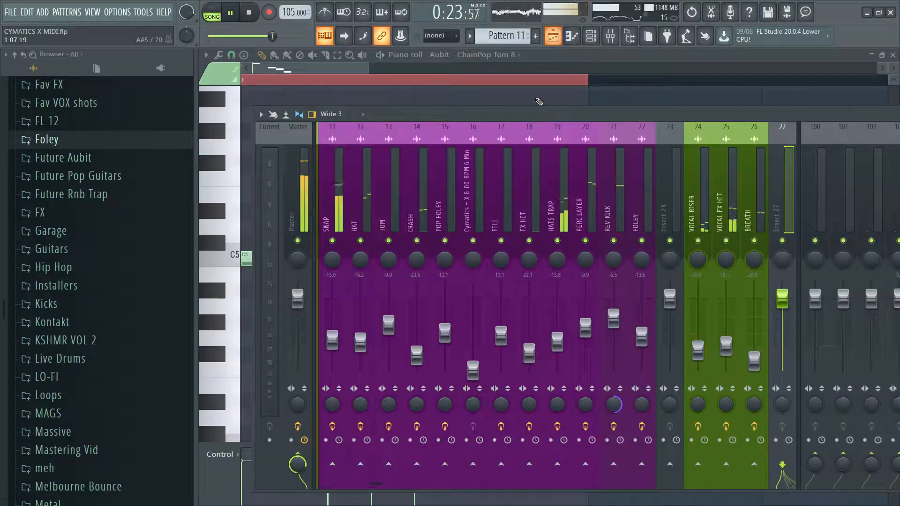
pyautogui.press('F5')
pyautogui.press('F5')
pyautogui.press('F5')
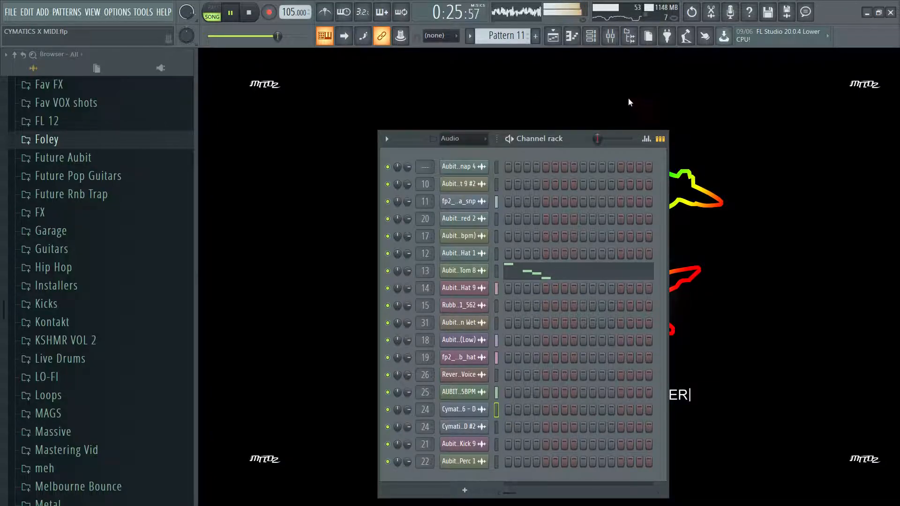
pyautogui.press('F6')
pyautogui.press('F5')
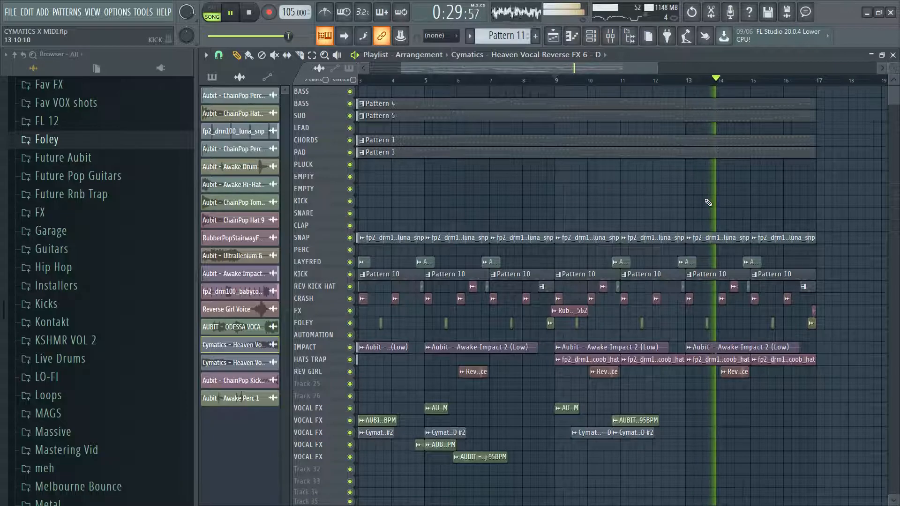
# Briefly check the mixer during playback and choose the playlist's Zoom tool.
pyautogui.press('F9')
pyautogui.press('F9')
pyautogui.press('F9')
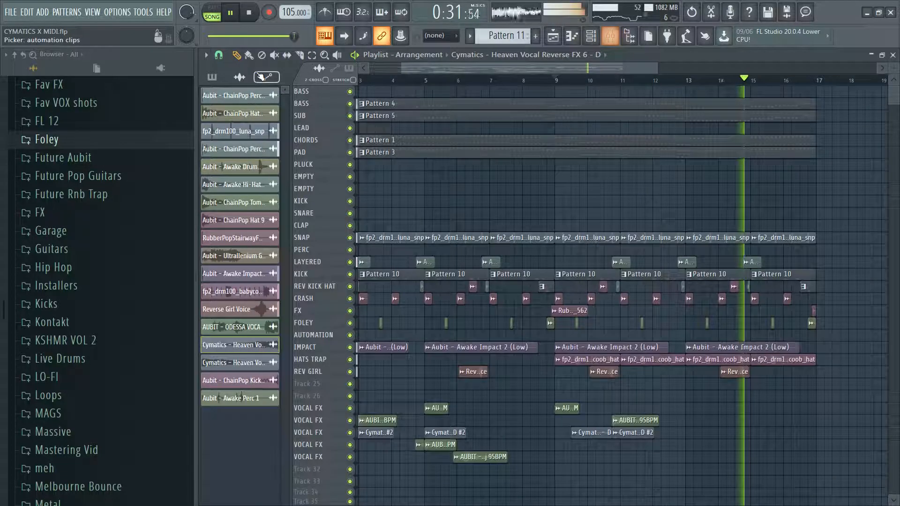
pyautogui.press('F9')
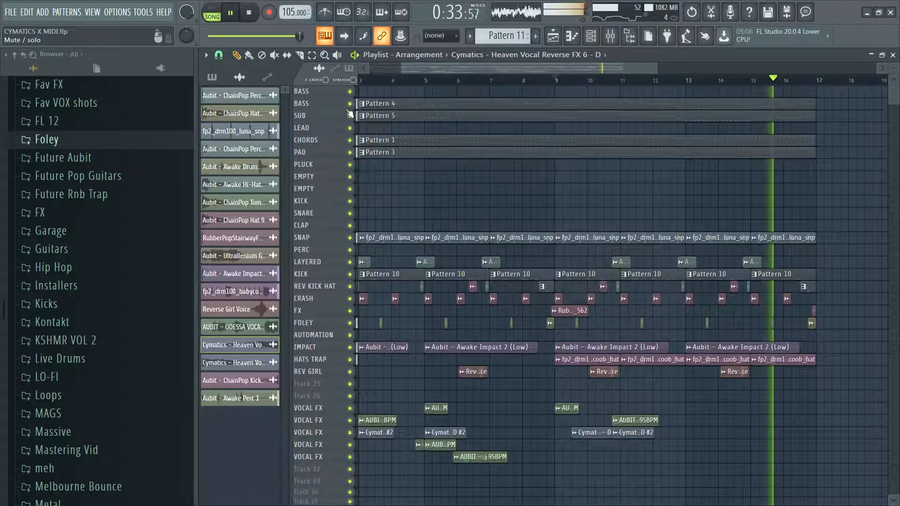
pyautogui.click(324, 55)
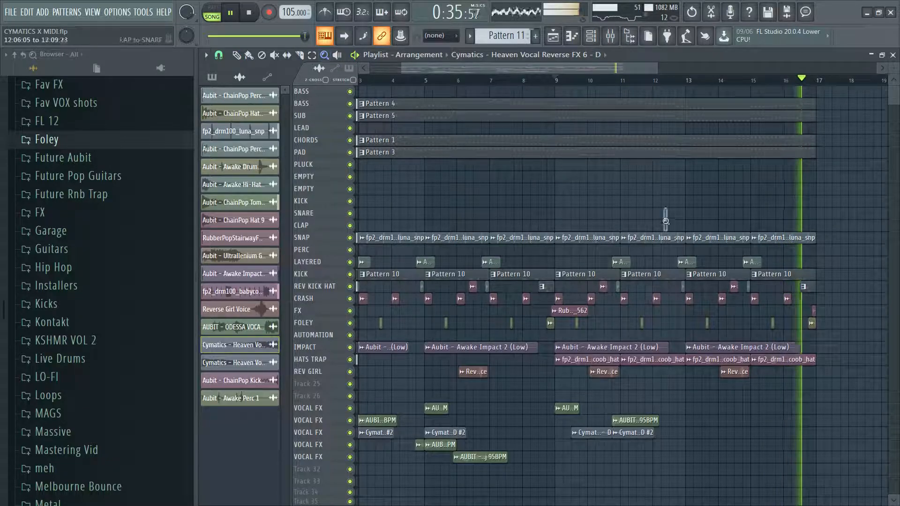